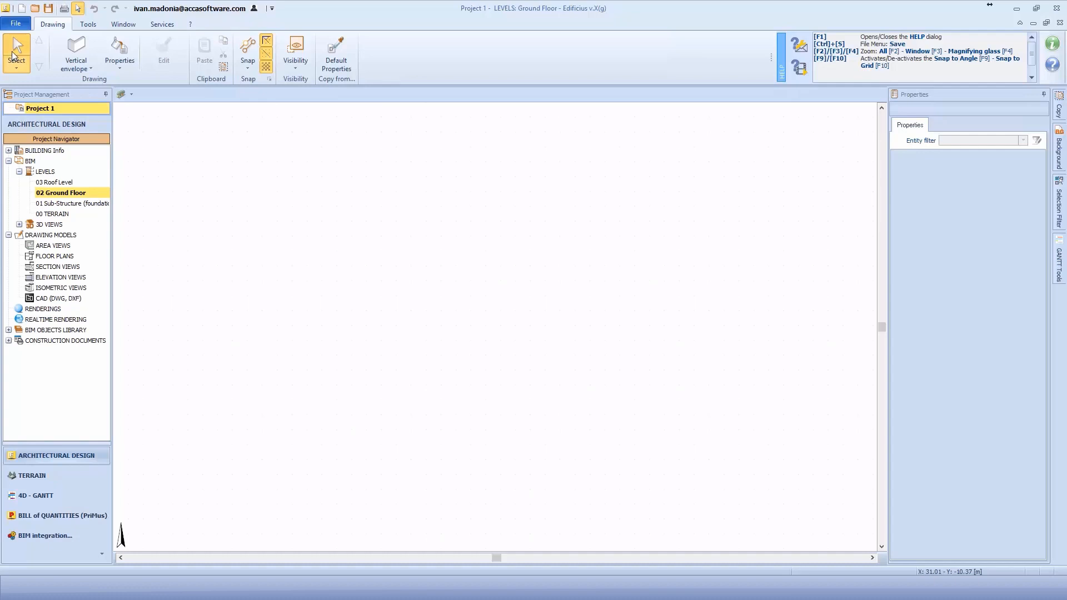
Start a rectangular 2D magnetic grid with four column spacings of 6, 9, 9 and 4.5 m
{"action": "left_click", "coordinate": [87, 66]}
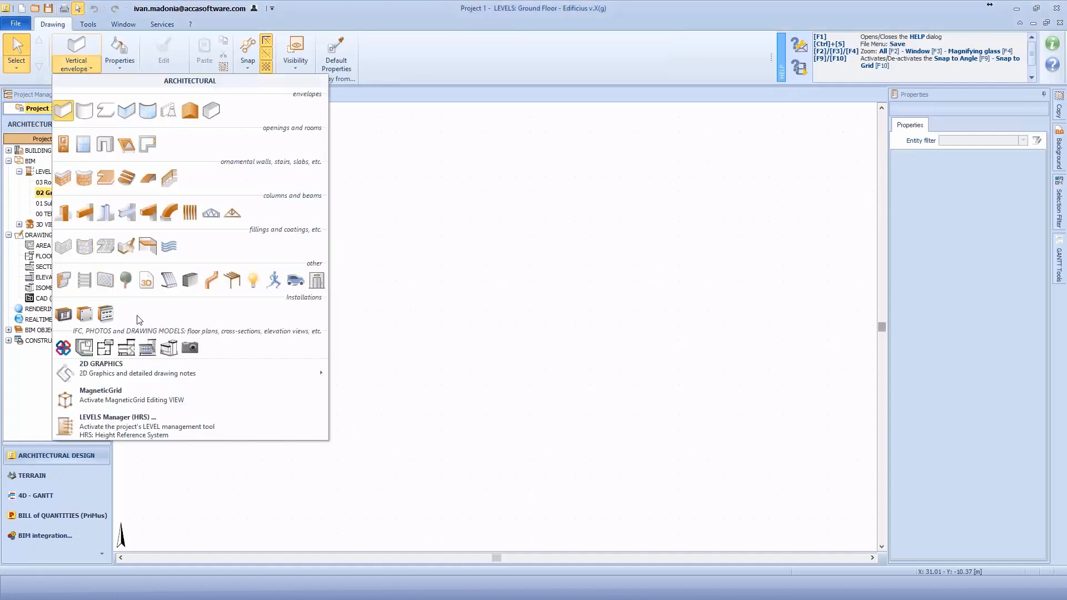
{"action": "mouse_move", "coordinate": [284, 371]}
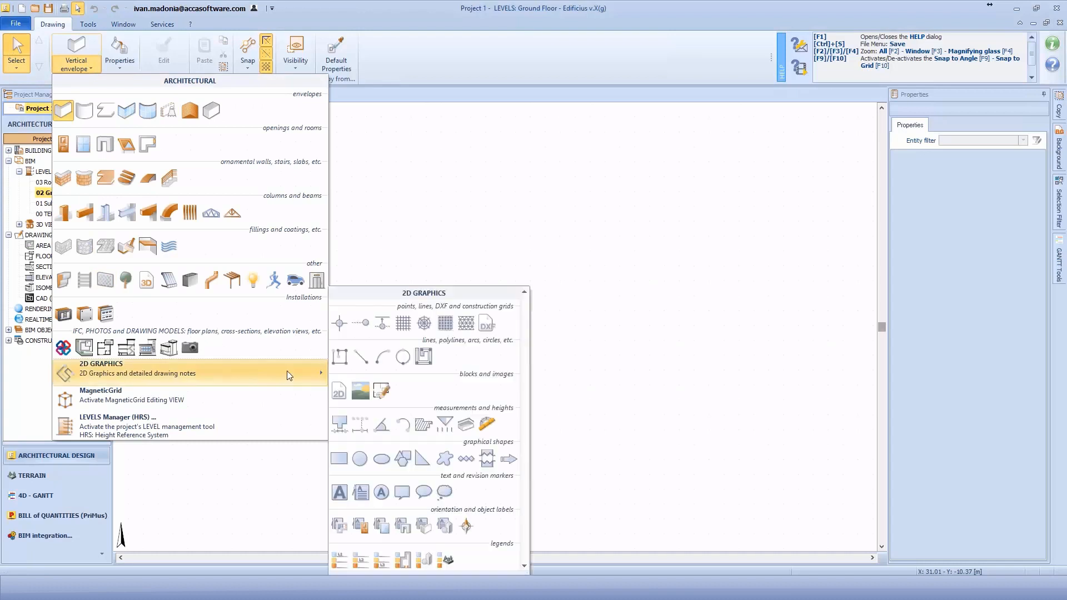
{"action": "left_click", "coordinate": [403, 325]}
{"action": "left_click", "coordinate": [351, 220]}
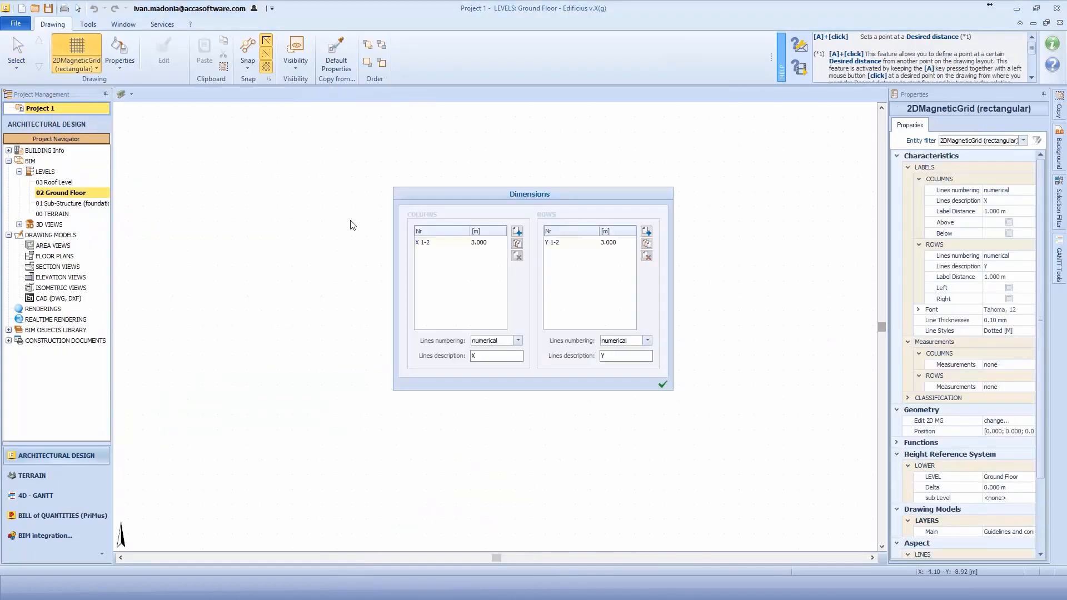
{"action": "type", "text": "6"}
{"action": "left_click", "coordinate": [517, 232]}
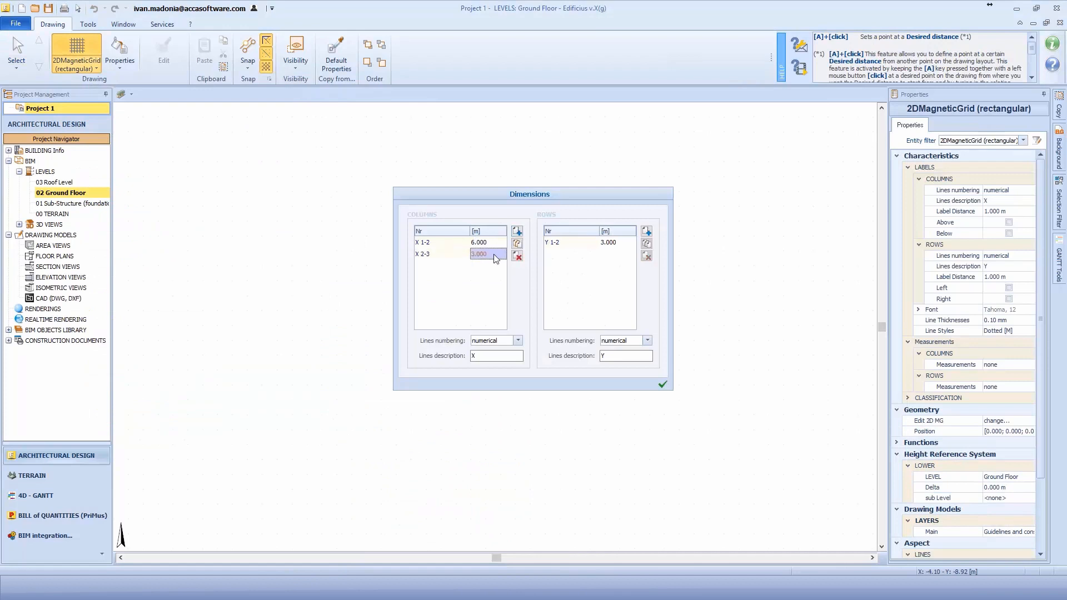
{"action": "left_click", "coordinate": [493, 254]}
{"action": "type", "text": "9"}
{"action": "left_click", "coordinate": [520, 231]}
{"action": "left_click", "coordinate": [482, 279]}
{"action": "type", "text": "4.5"}
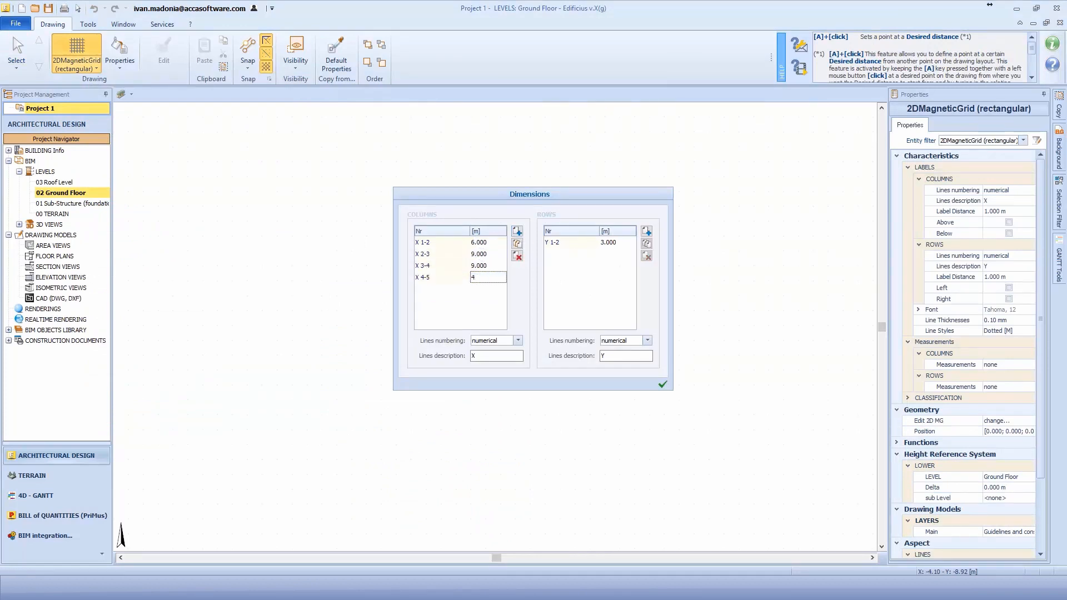
{"action": "key", "text": "Return"}
Define two 5 m row spacings for the grid and place it on the ground floor plan
{"action": "left_click", "coordinate": [605, 243]}
{"action": "type", "text": "5"}
{"action": "left_click", "coordinate": [646, 231]}
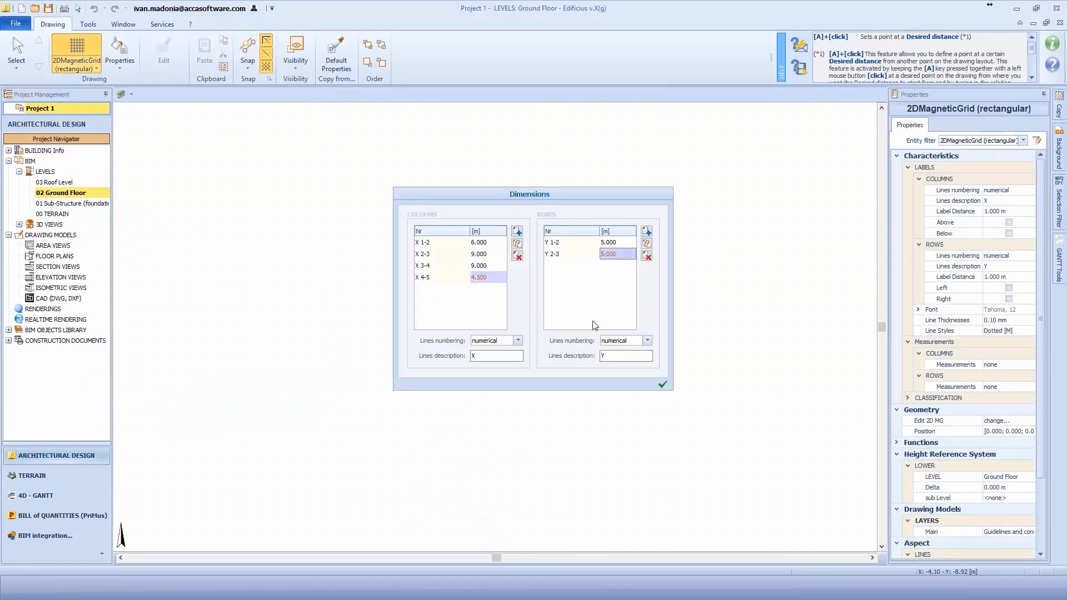
{"action": "left_click", "coordinate": [662, 384]}
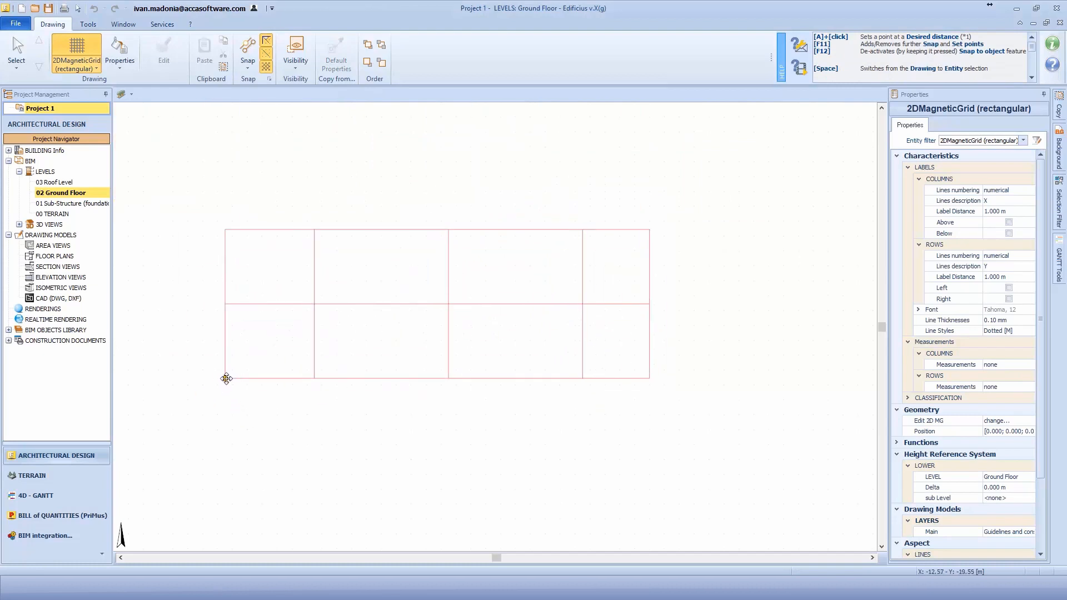
{"action": "left_click", "coordinate": [230, 381]}
Fit the plan to the view and lock the placed magnetic grid
{"action": "key", "text": "F2"}
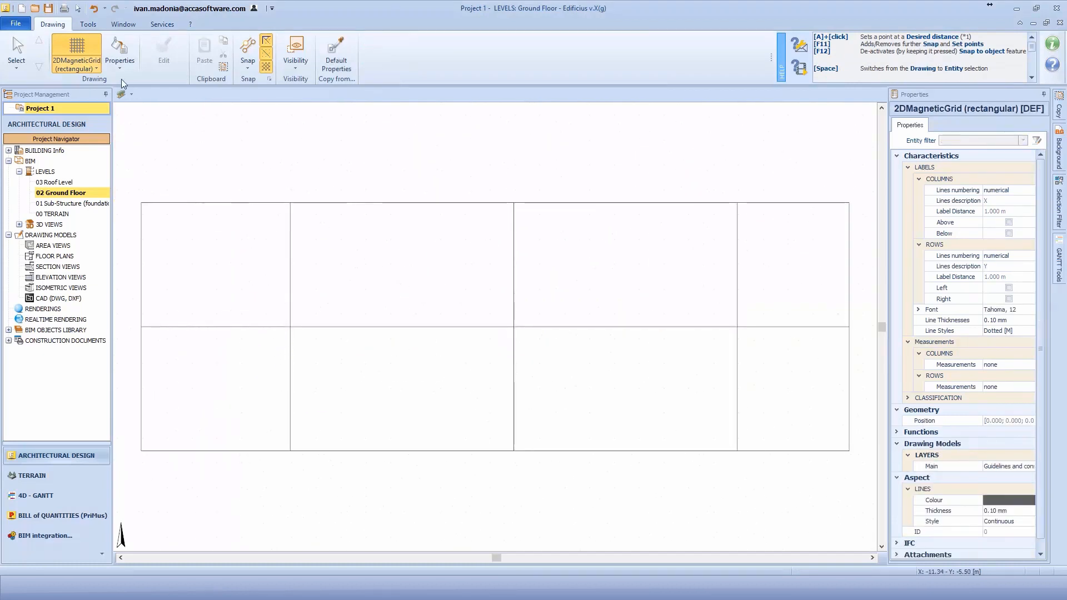
{"action": "key", "text": "Escape"}
{"action": "left_click", "coordinate": [156, 451]}
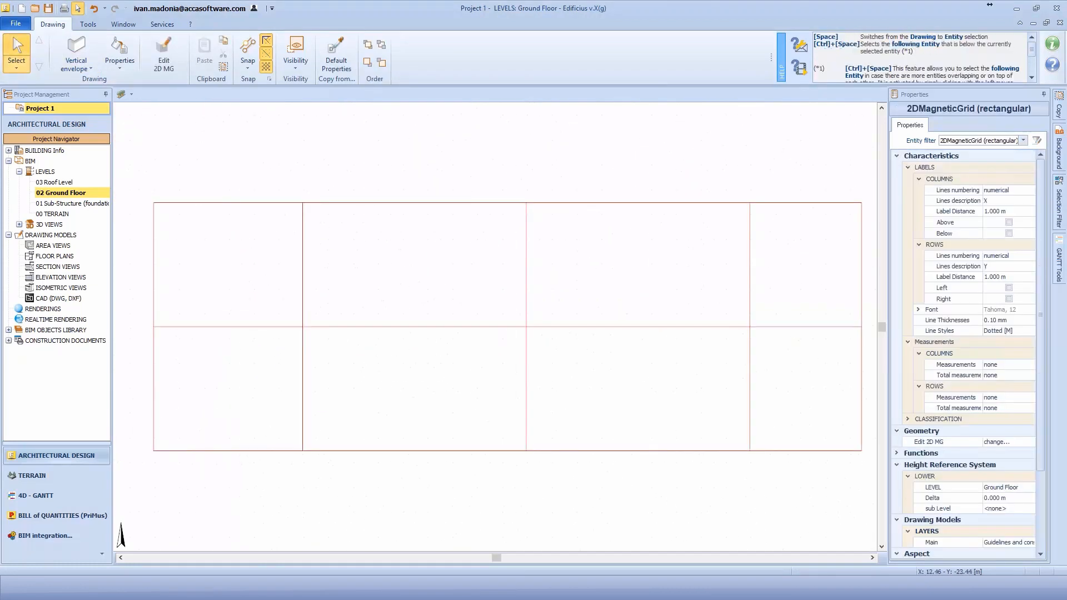
{"action": "scroll", "coordinate": [948, 512], "scroll_direction": "down", "scroll_amount": 3}
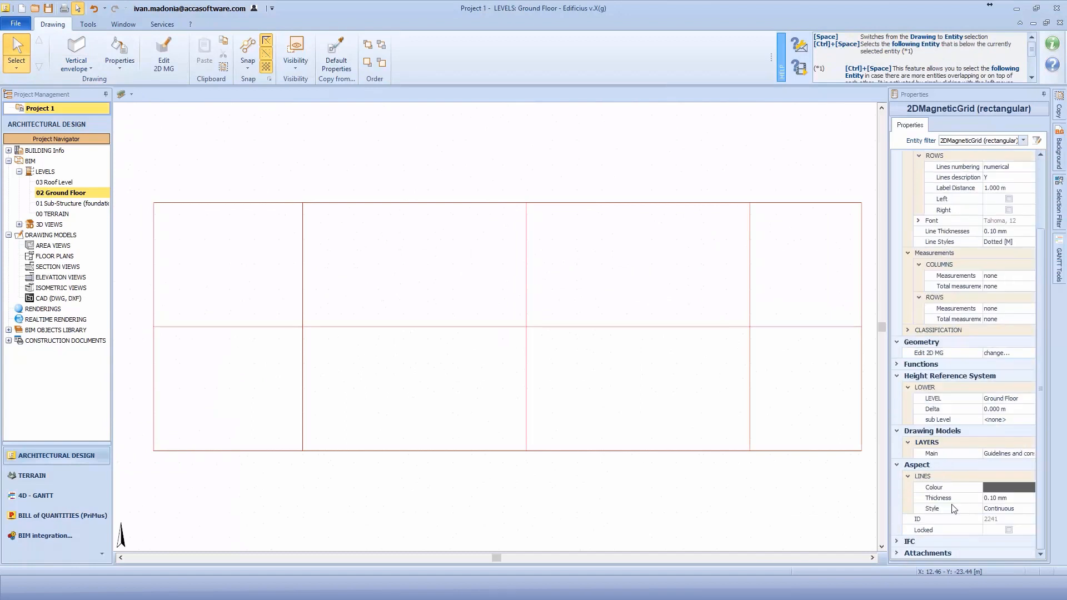
{"action": "left_click", "coordinate": [1008, 529]}
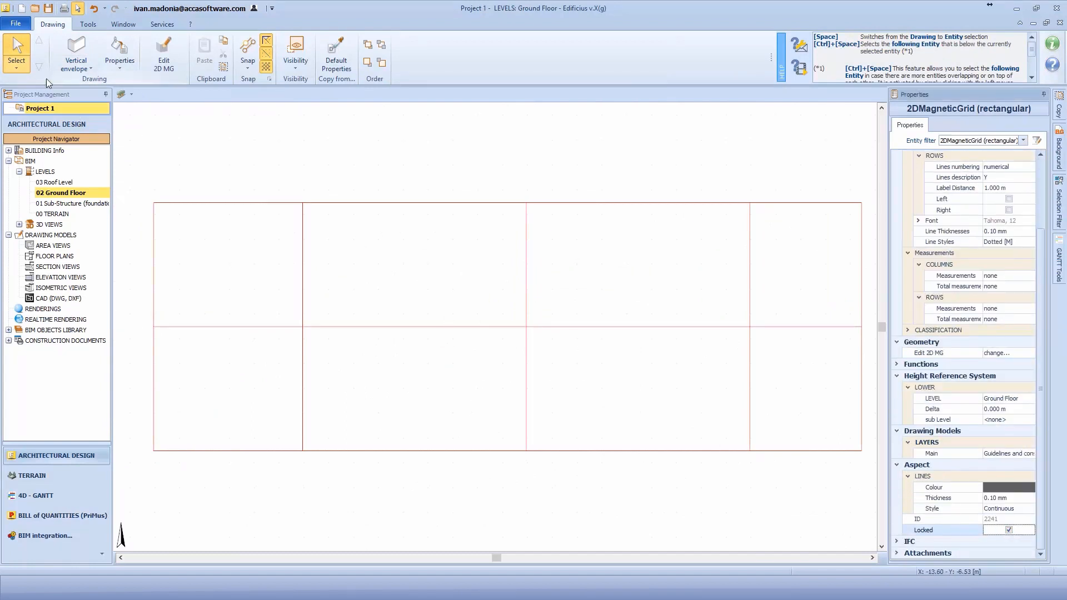
Start a vertical envelope and assign it the 400 mm insulated concrete block masonry from the BIM objects library
{"action": "left_click", "coordinate": [86, 50]}
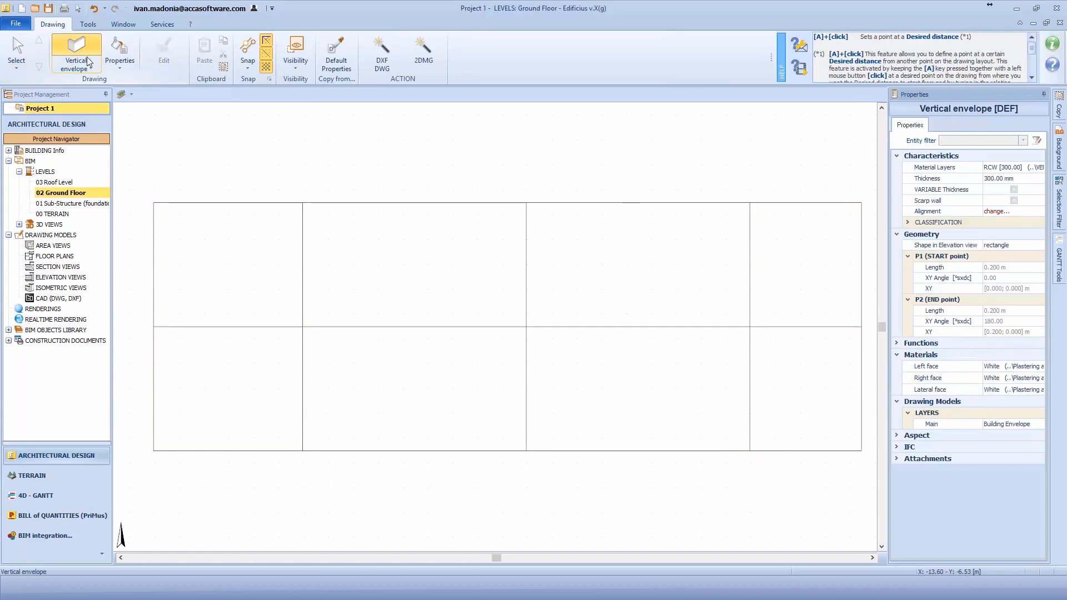
{"action": "left_click", "coordinate": [1030, 169]}
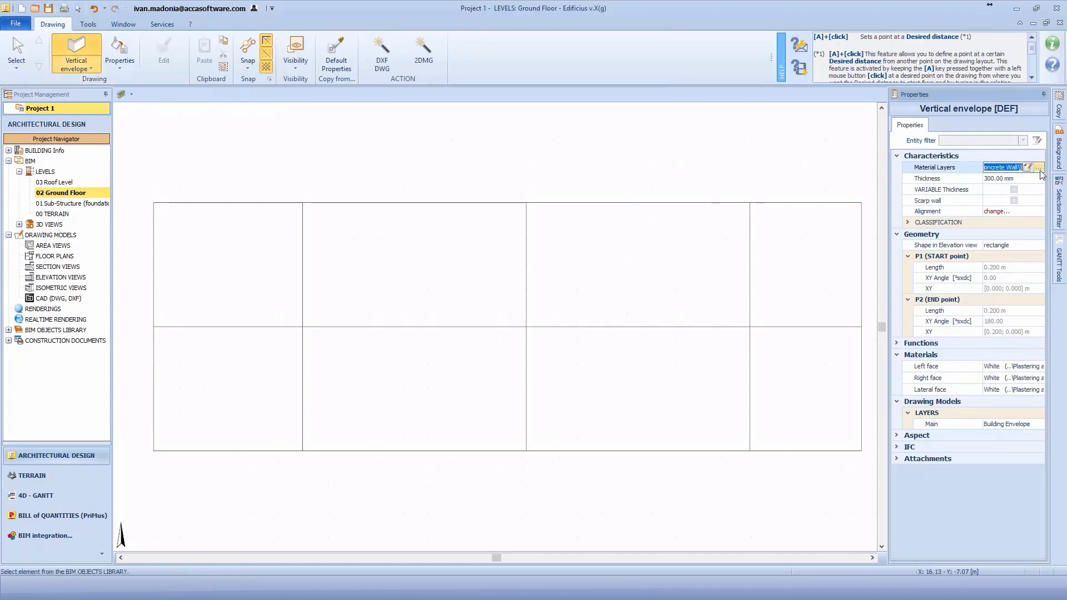
{"action": "left_click", "coordinate": [1029, 168]}
{"action": "double_click", "coordinate": [956, 123]}
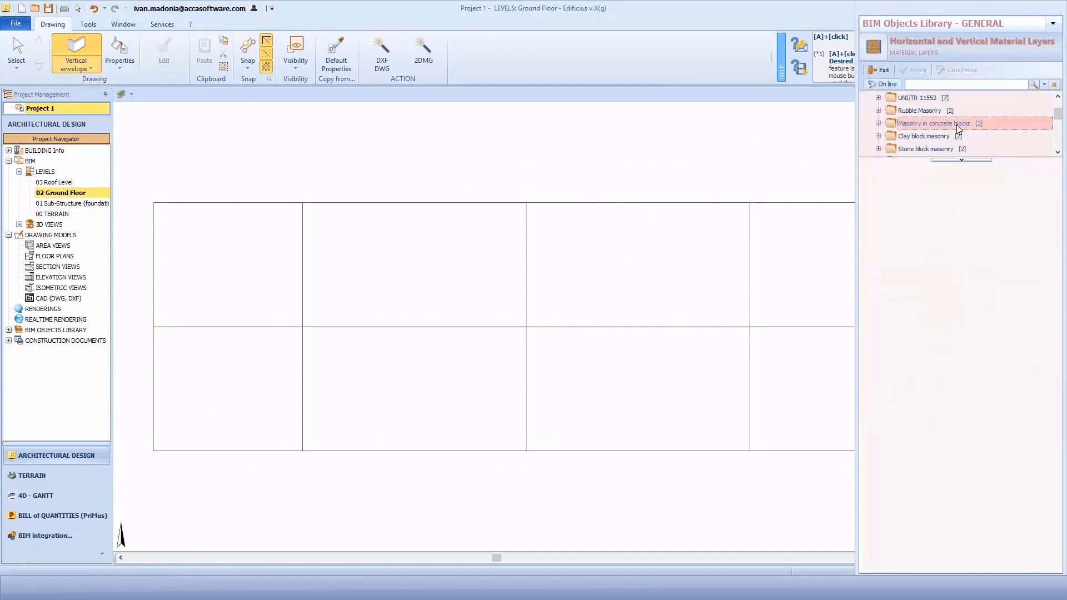
{"action": "left_click", "coordinate": [942, 150]}
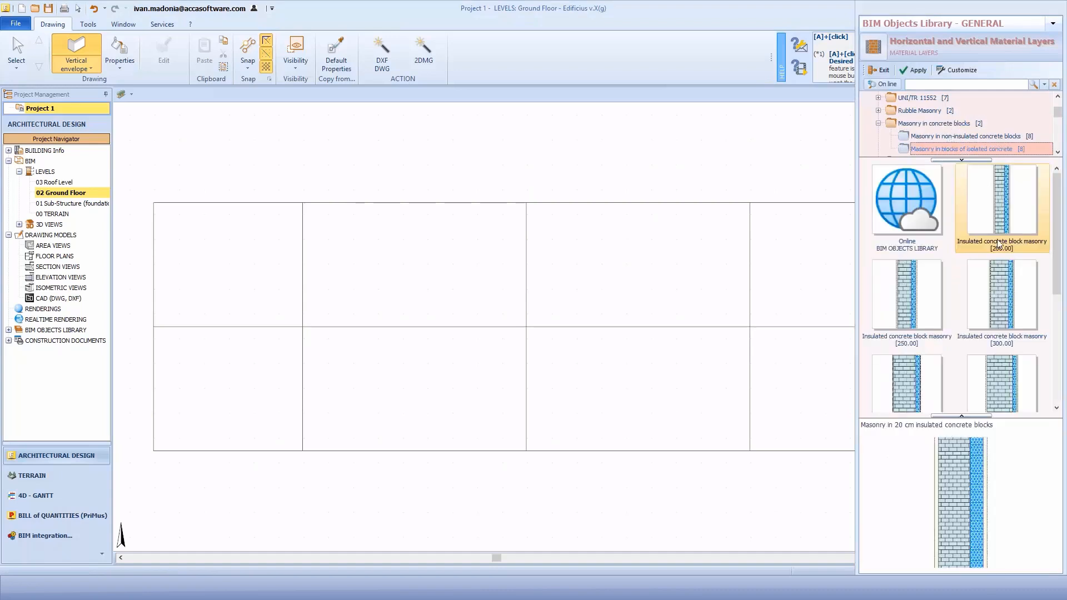
{"action": "scroll", "coordinate": [1000, 244], "scroll_direction": "down", "scroll_amount": 3}
{"action": "double_click", "coordinate": [1002, 281]}
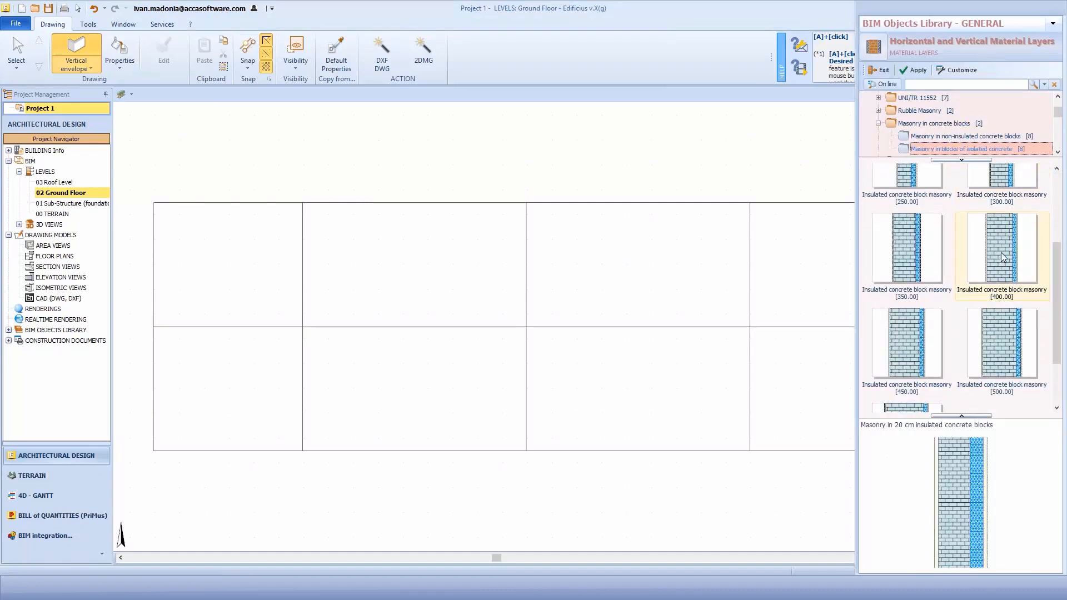
Draw a wall along the grid's upper edge and generate walls automatically on the remaining grid lines with 2DMG
{"action": "left_click", "coordinate": [153, 203]}
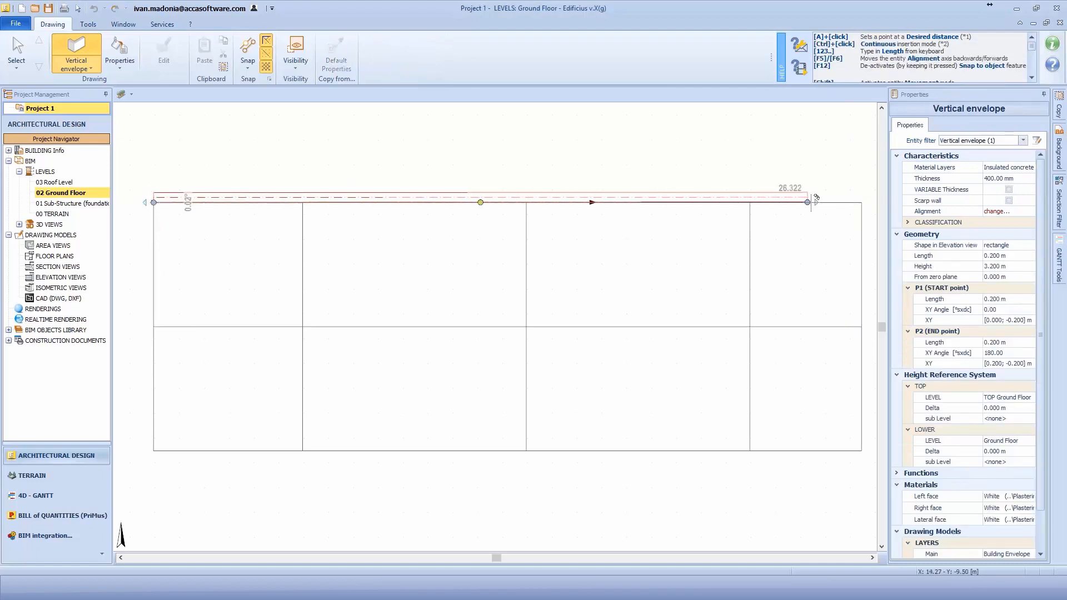
{"action": "left_click", "coordinate": [862, 201]}
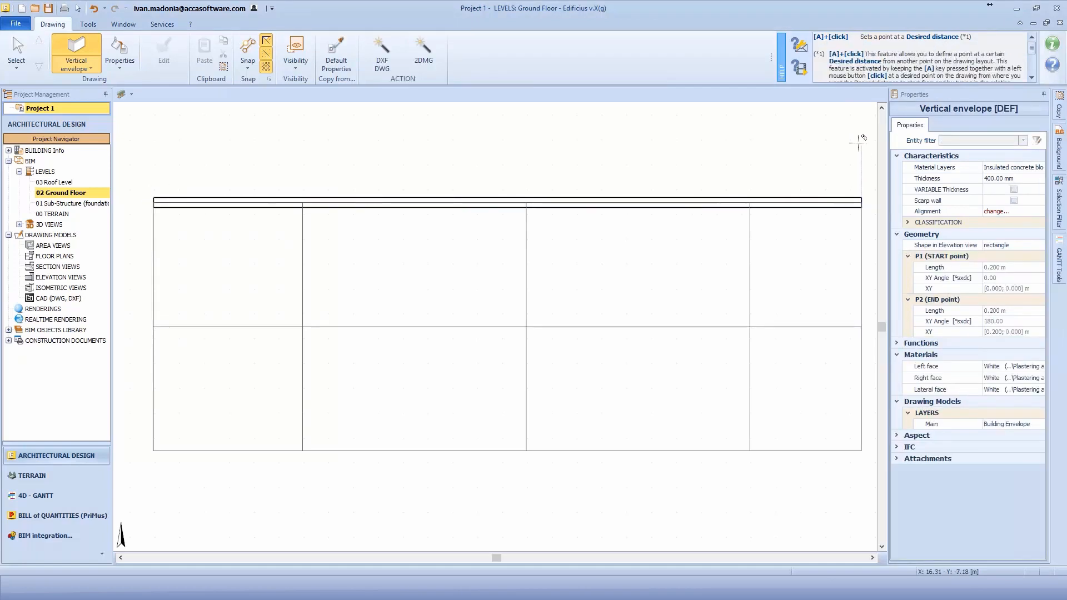
{"action": "left_click", "coordinate": [422, 52]}
{"action": "left_click_drag", "start_coordinate": [132, 238], "coordinate": [868, 460]}
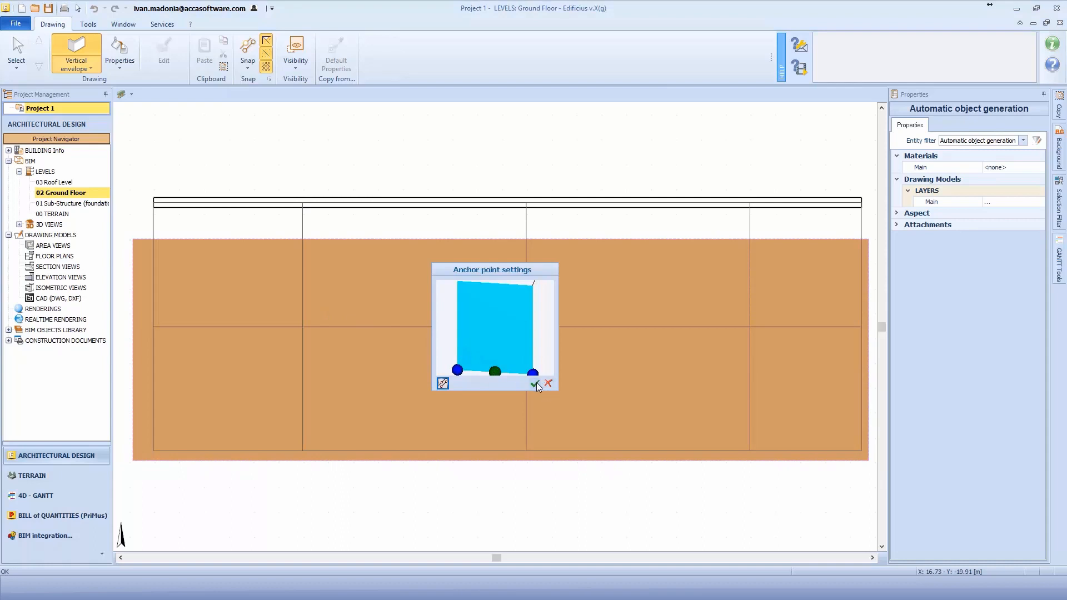
{"action": "left_click", "coordinate": [535, 384]}
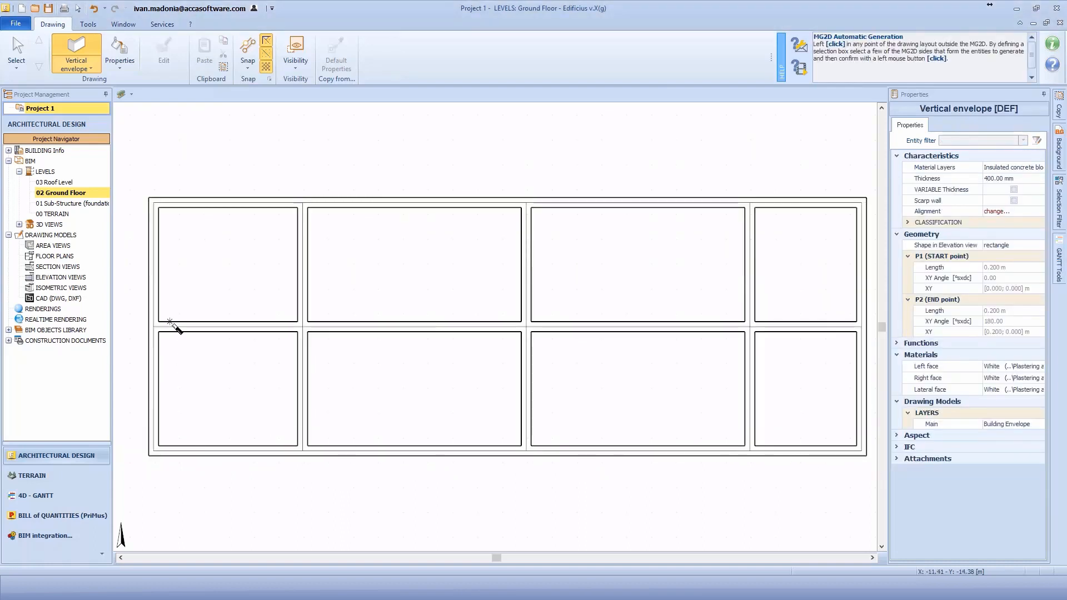
Restart the vertical envelope and assign it the 100 mm Clay brick Partition Wall from the library
{"action": "left_click", "coordinate": [79, 55]}
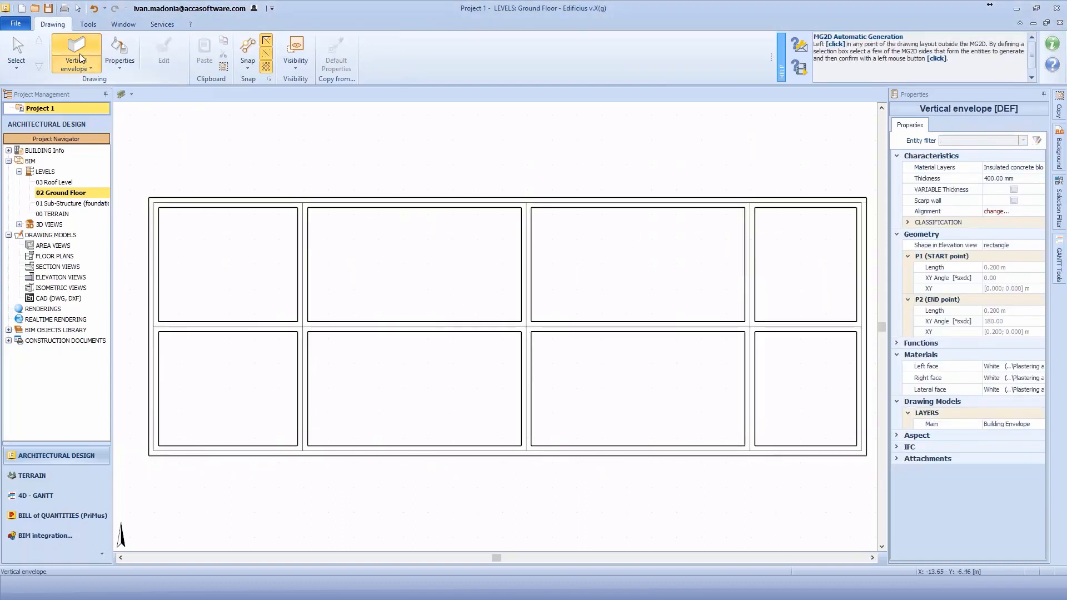
{"action": "left_click", "coordinate": [1037, 169]}
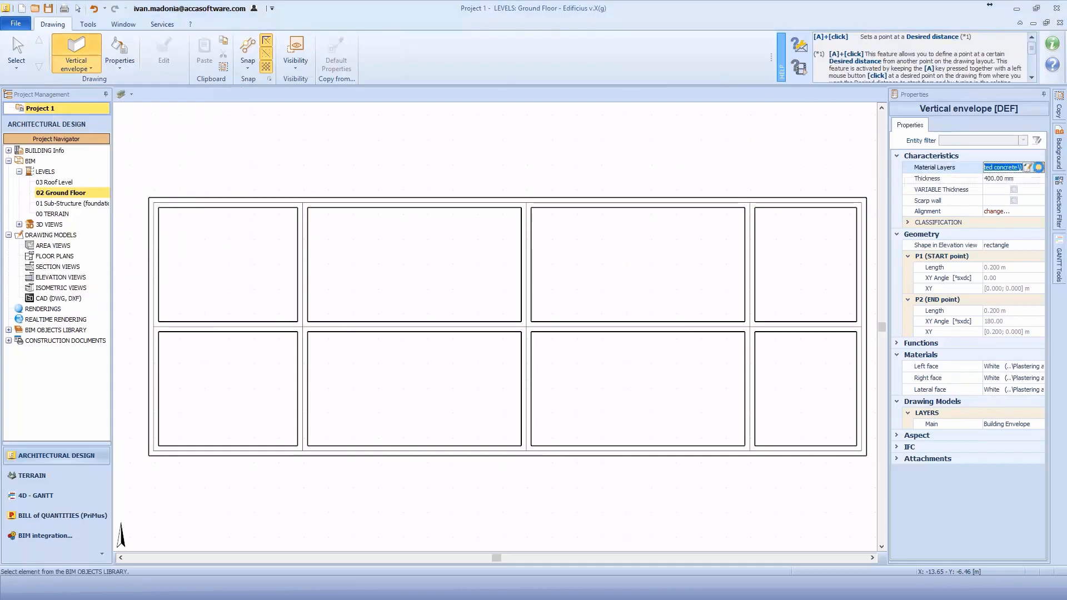
{"action": "left_click", "coordinate": [1038, 168]}
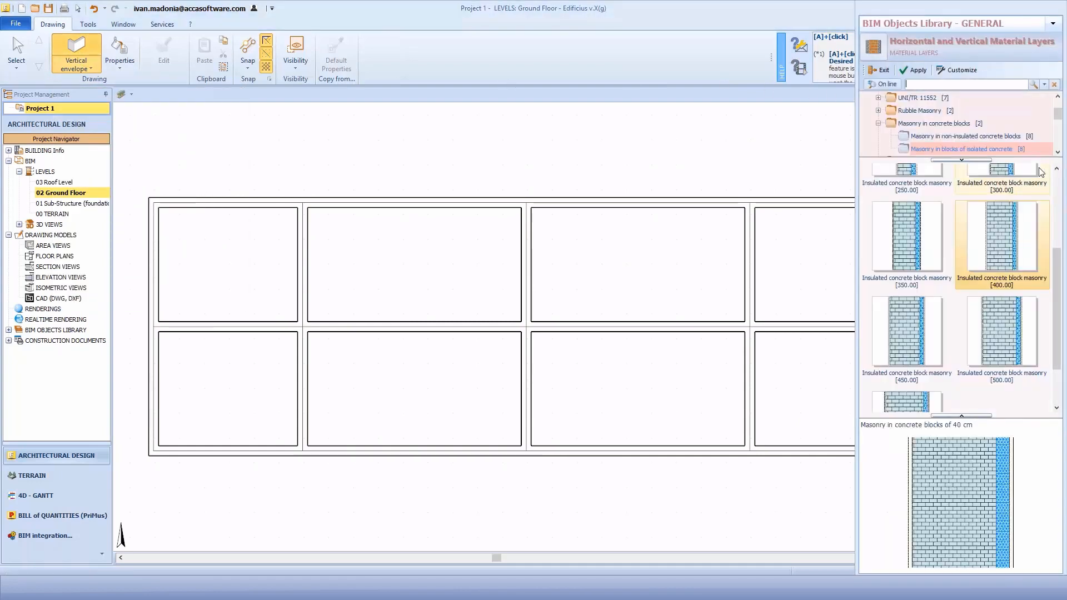
{"action": "left_click", "coordinate": [878, 125]}
{"action": "scroll", "coordinate": [947, 130], "scroll_direction": "down", "scroll_amount": 3}
{"action": "scroll", "coordinate": [946, 126], "scroll_direction": "up", "scroll_amount": 1}
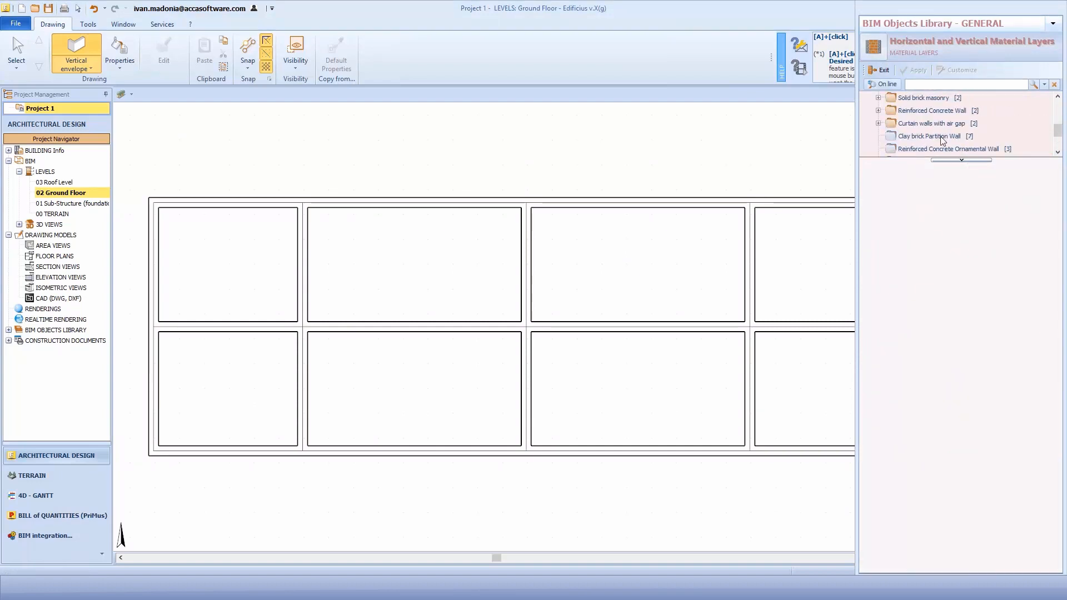
{"action": "left_click", "coordinate": [941, 136]}
{"action": "double_click", "coordinate": [1021, 217]}
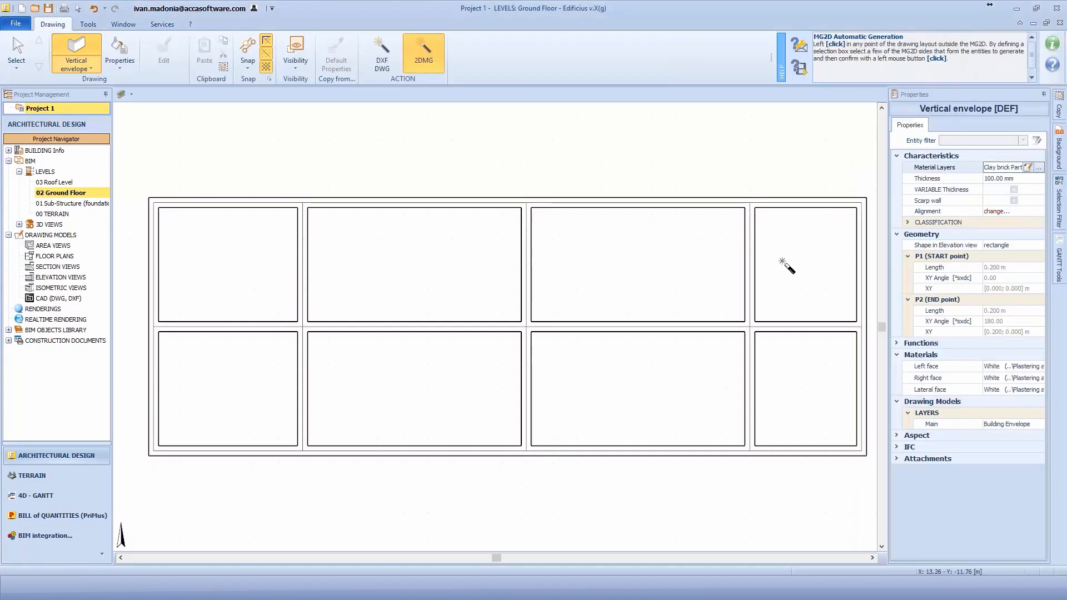
Draw a horizontal partition across the two 9 m bays, starting 1.5 m above the central longitudinal wall
{"action": "left_click", "coordinate": [745, 322]}
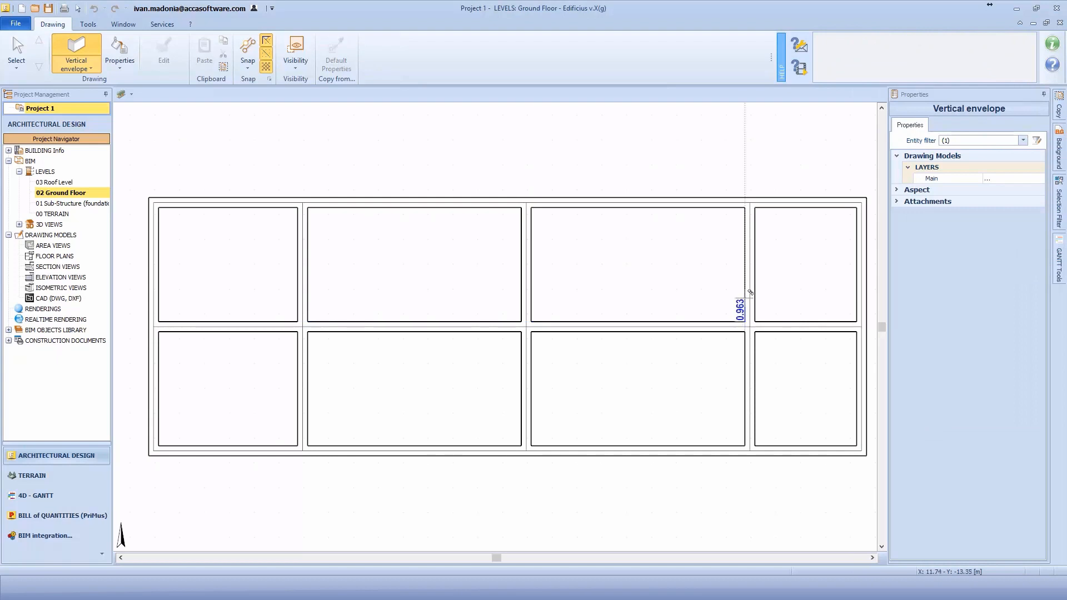
{"action": "type", "text": "1.5"}
{"action": "key", "text": "Return"}
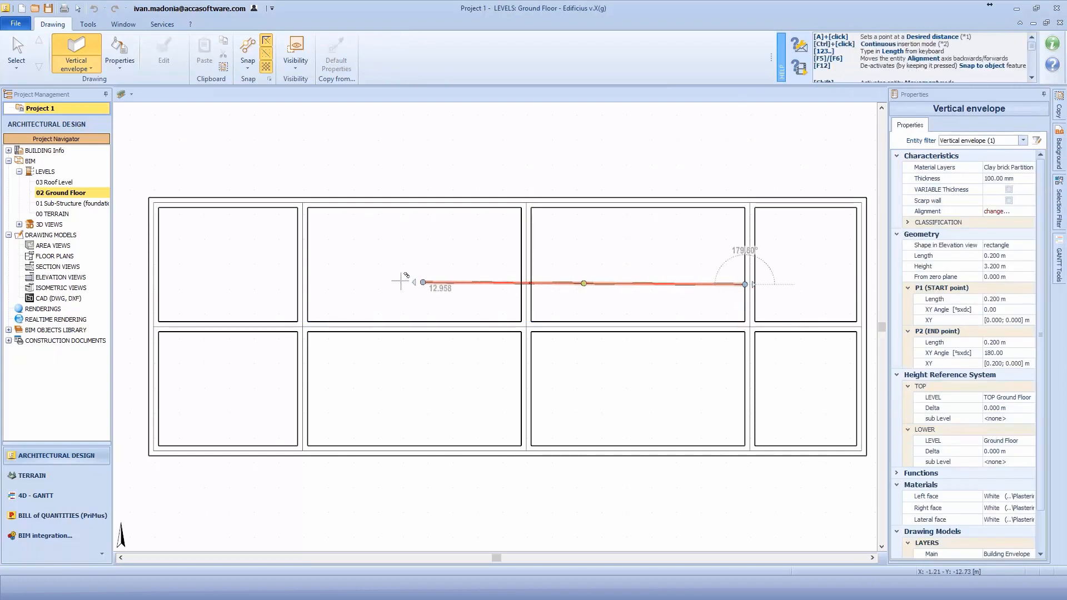
{"action": "left_click", "coordinate": [305, 284]}
Draw a full-depth vertical partition through the right-hand 9 m bay, 4.5 m from the bay's upper-right inner corner
{"action": "left_click", "coordinate": [744, 208]}
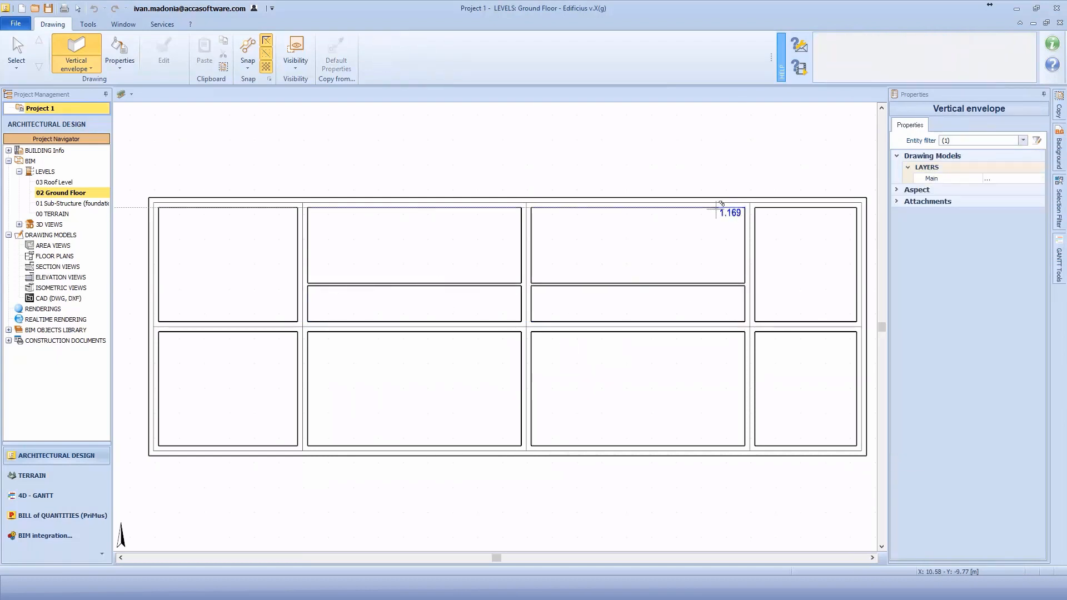
{"action": "type", "text": "4.5"}
{"action": "key", "text": "Return"}
{"action": "left_click", "coordinate": [633, 446]}
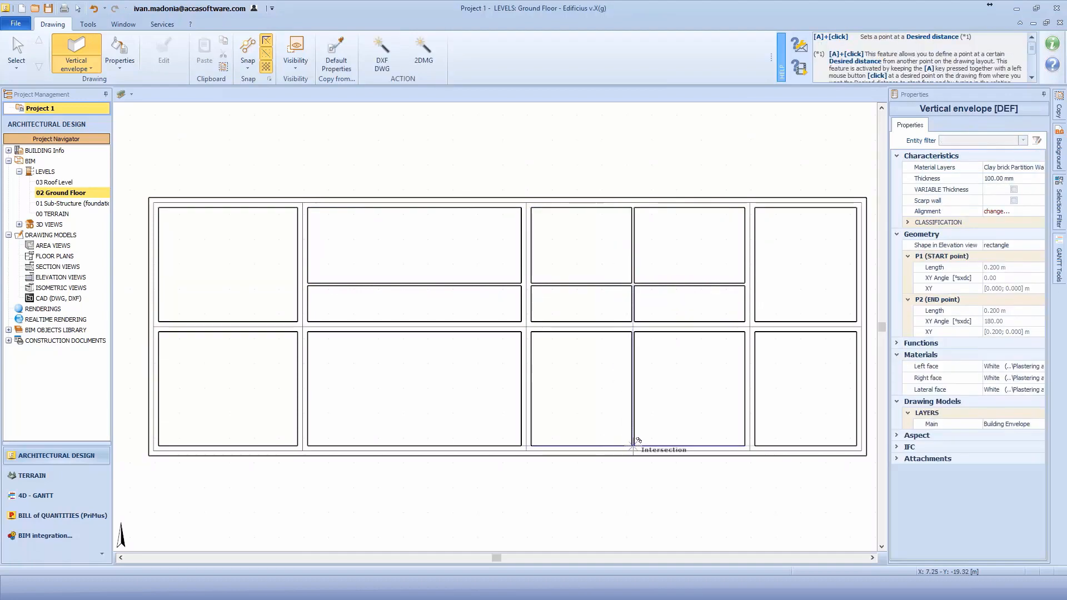
Draw a full-depth vertical partition through the left-hand 9 m bay, offset 4.5 m from the wall between the two 9 m bays
{"action": "left_click", "coordinate": [525, 204]}
{"action": "type", "text": "4.5"}
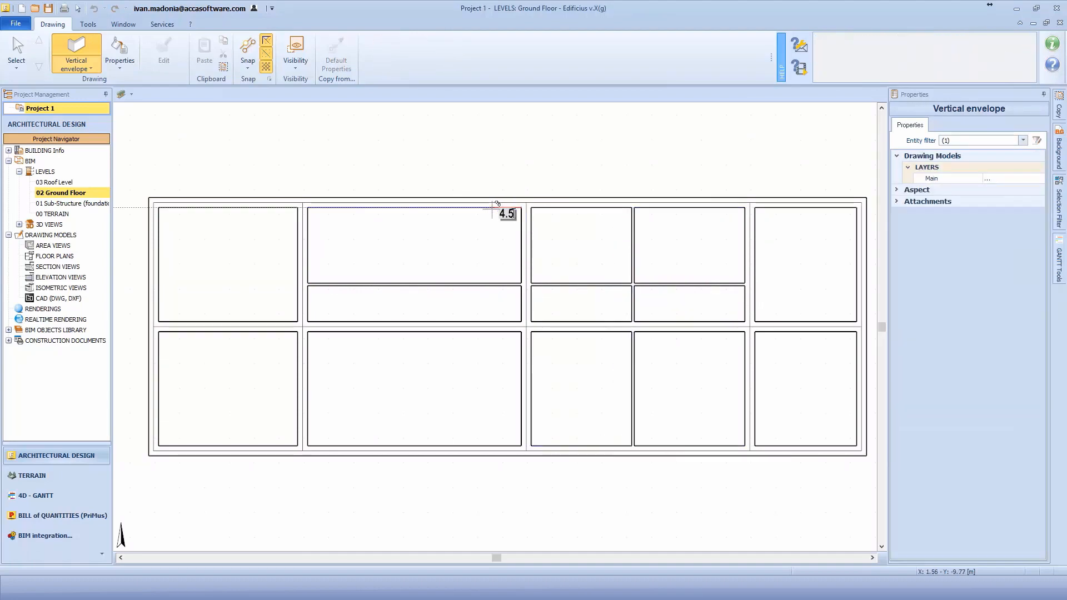
{"action": "key", "text": "Return"}
{"action": "left_click", "coordinate": [409, 446]}
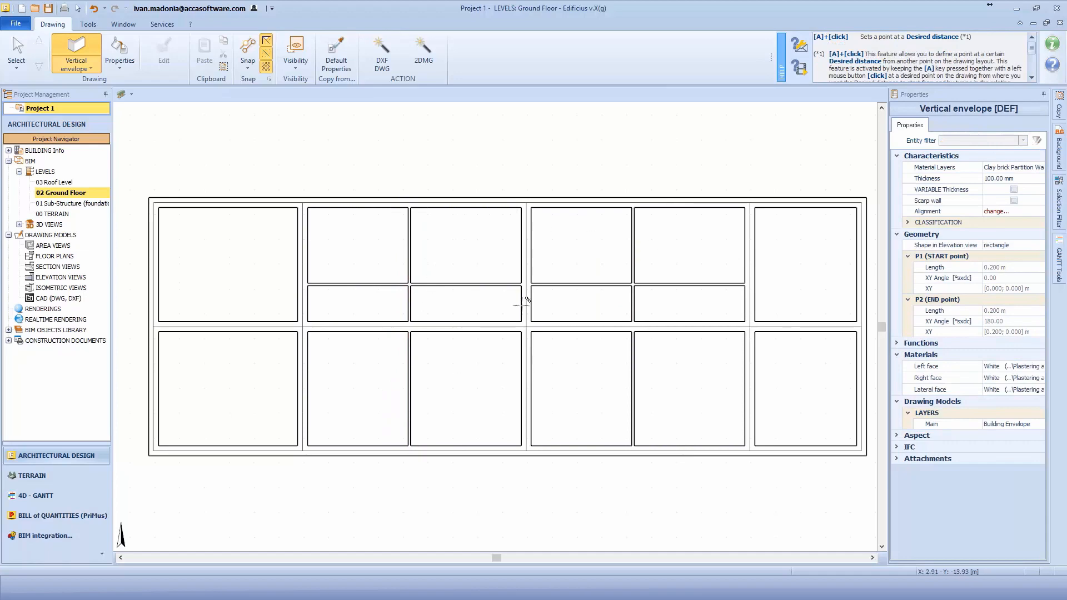
{"action": "key", "text": "Escape"}
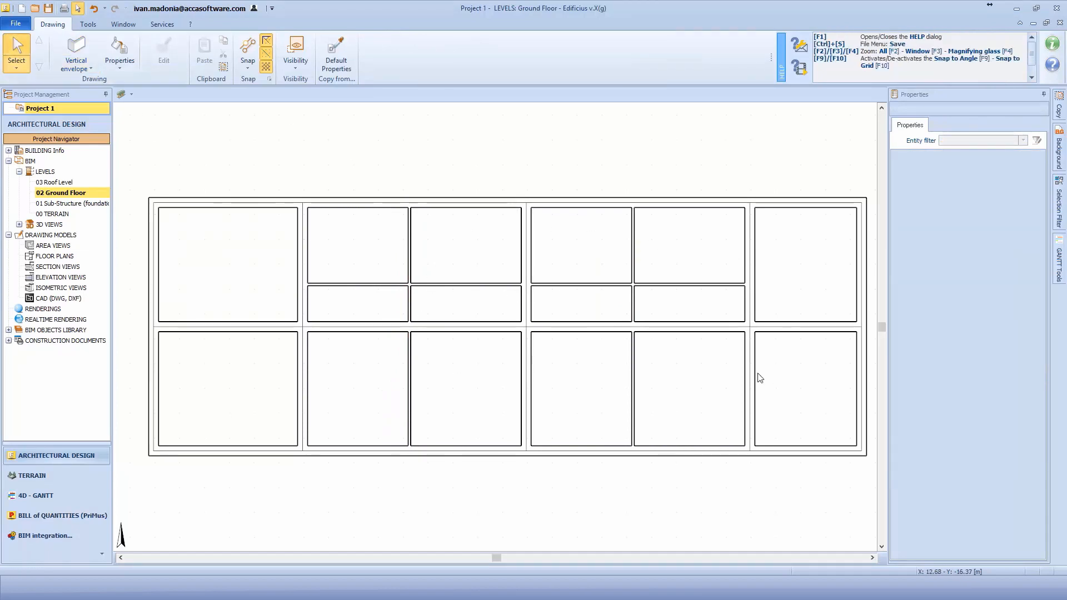
Delete the lower cross wall and longitudinal wall segment around the lower-right room, plus the short cross walls interrupting the corridor
{"action": "left_click", "coordinate": [751, 371]}
{"action": "key", "text": "Delete"}
{"action": "left_click", "coordinate": [684, 321]}
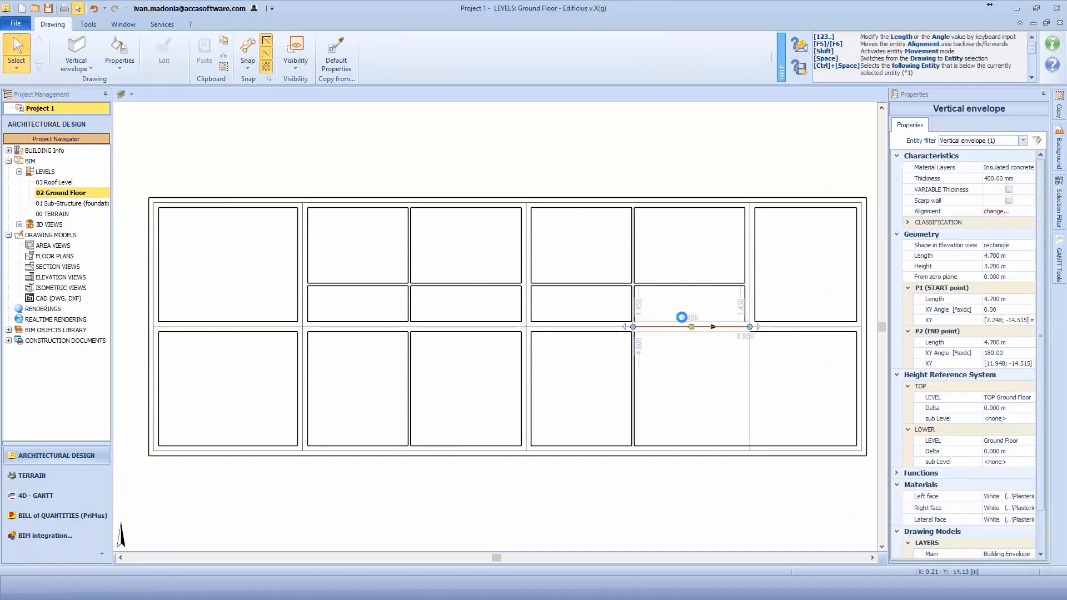
{"action": "key", "text": "Delete"}
{"action": "left_click_drag", "start_coordinate": [579, 307], "coordinate": [370, 309]}
{"action": "key", "text": "Delete"}
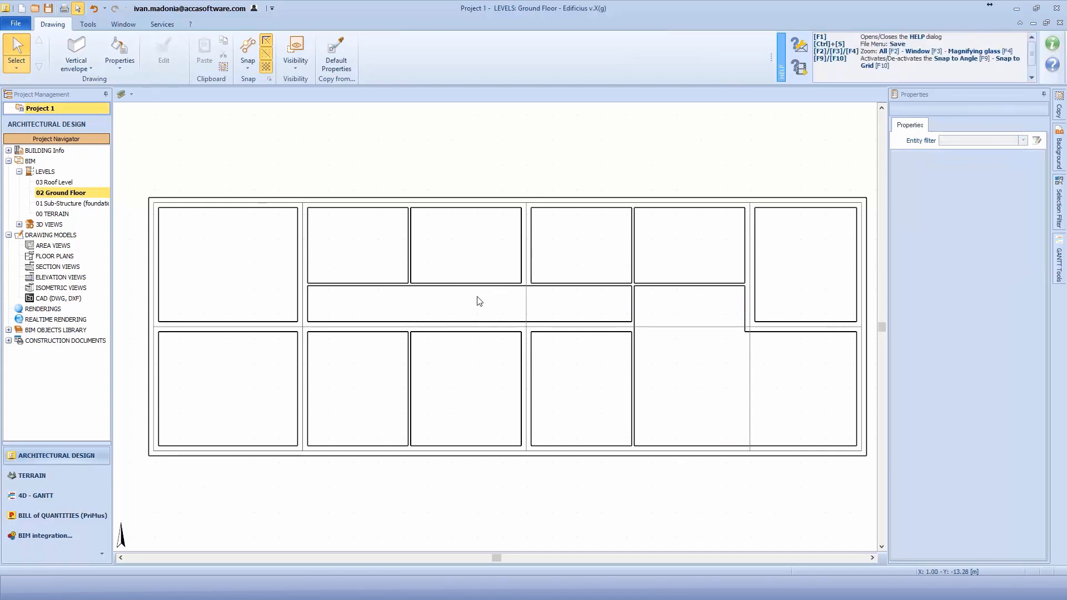
Move the longitudinal wall in the leftmost bay 1.5 m downward
{"action": "left_click", "coordinate": [242, 330]}
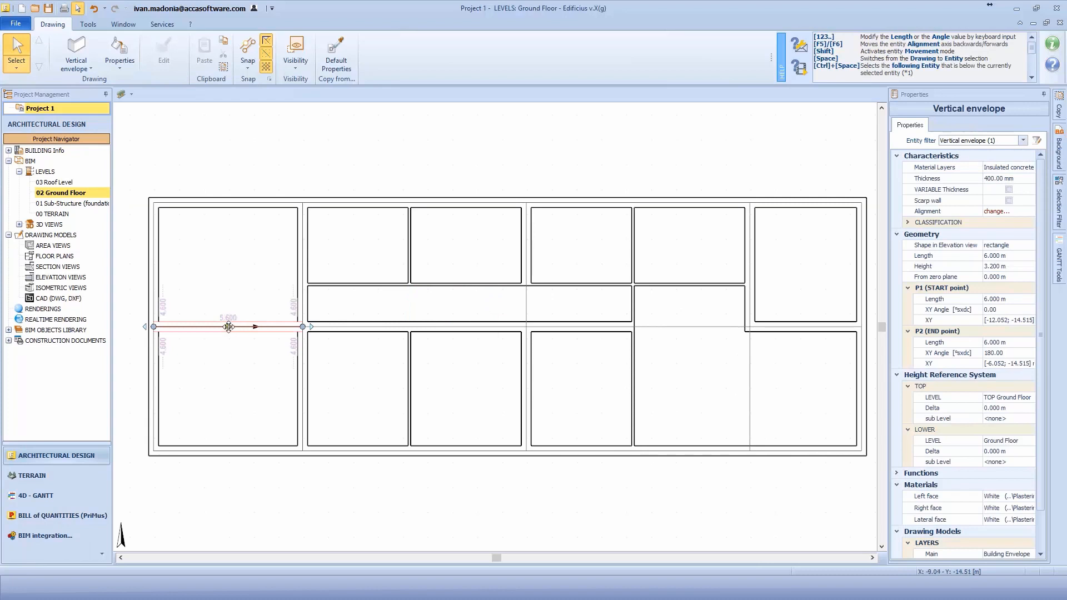
{"action": "left_click_drag", "start_coordinate": [228, 327], "coordinate": [229, 343]}
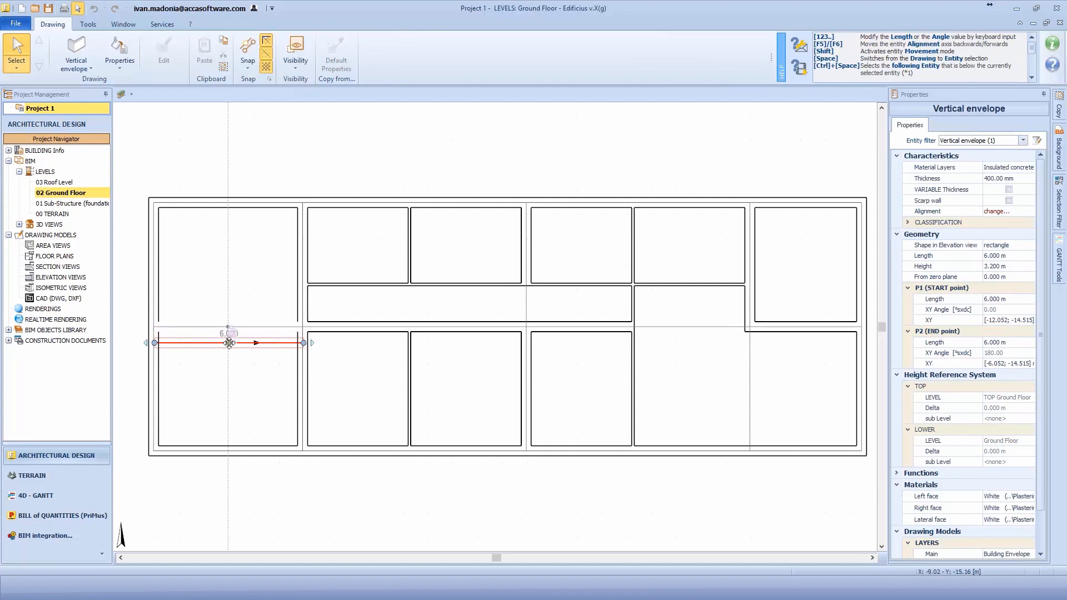
{"action": "type", "text": "1.5"}
{"action": "key", "text": "Return"}
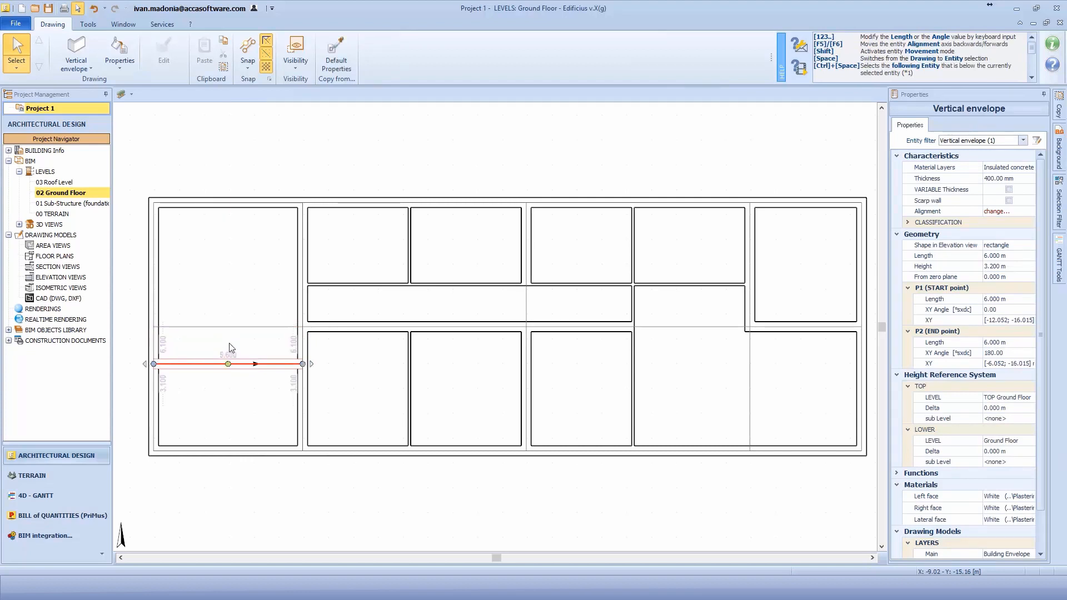
Delete the two outer wall segments enclosing the building's lower-left corner and expand the list of 3D views
{"action": "left_click", "coordinate": [261, 461]}
{"action": "left_click_drag", "start_coordinate": [263, 490], "coordinate": [134, 423]}
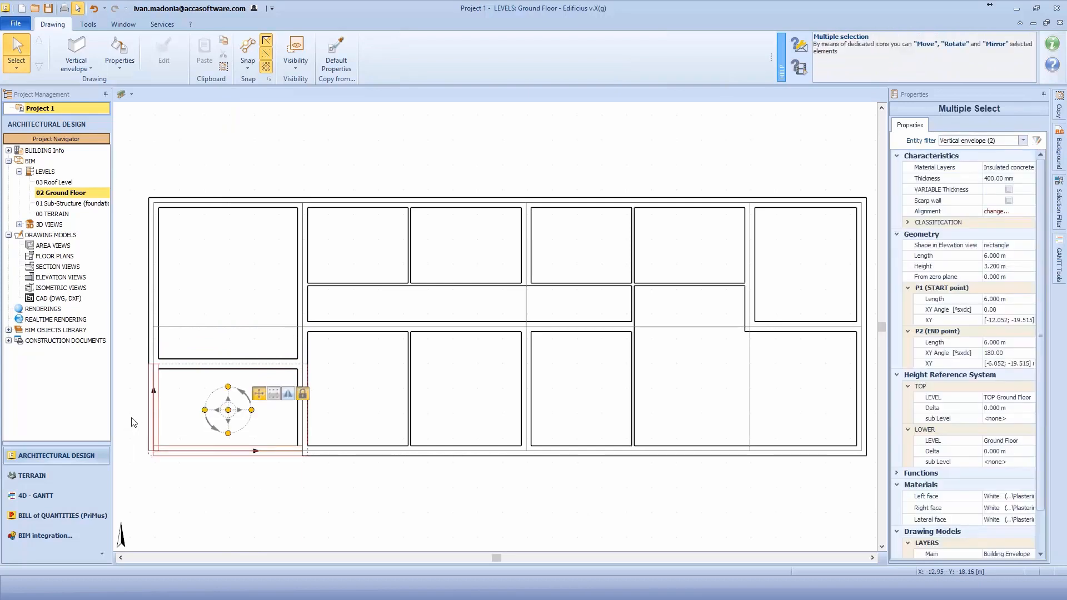
{"action": "key", "text": "Delete"}
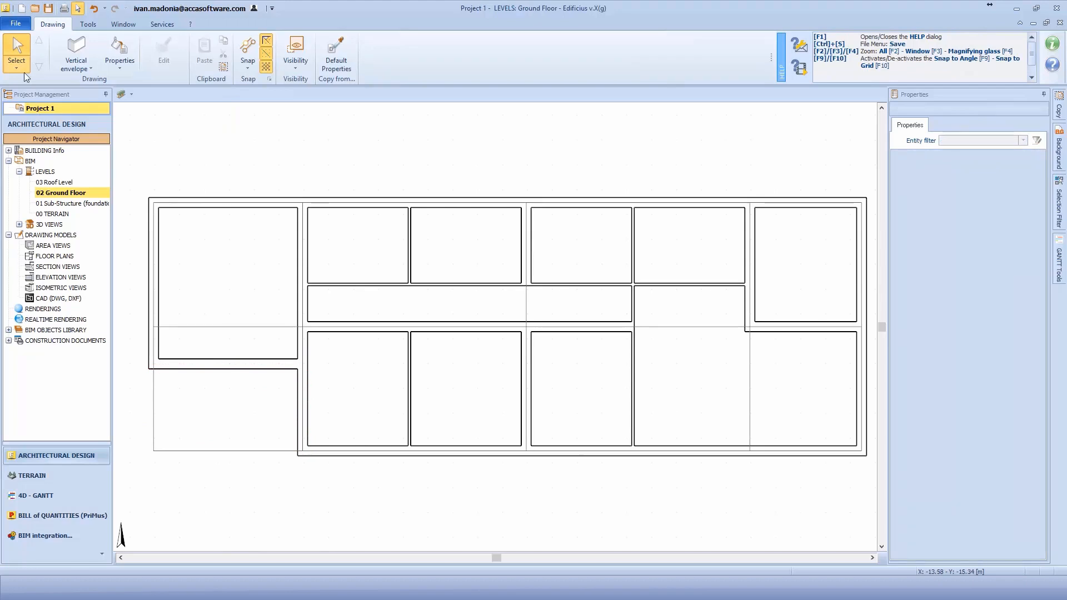
{"action": "left_click", "coordinate": [19, 224]}
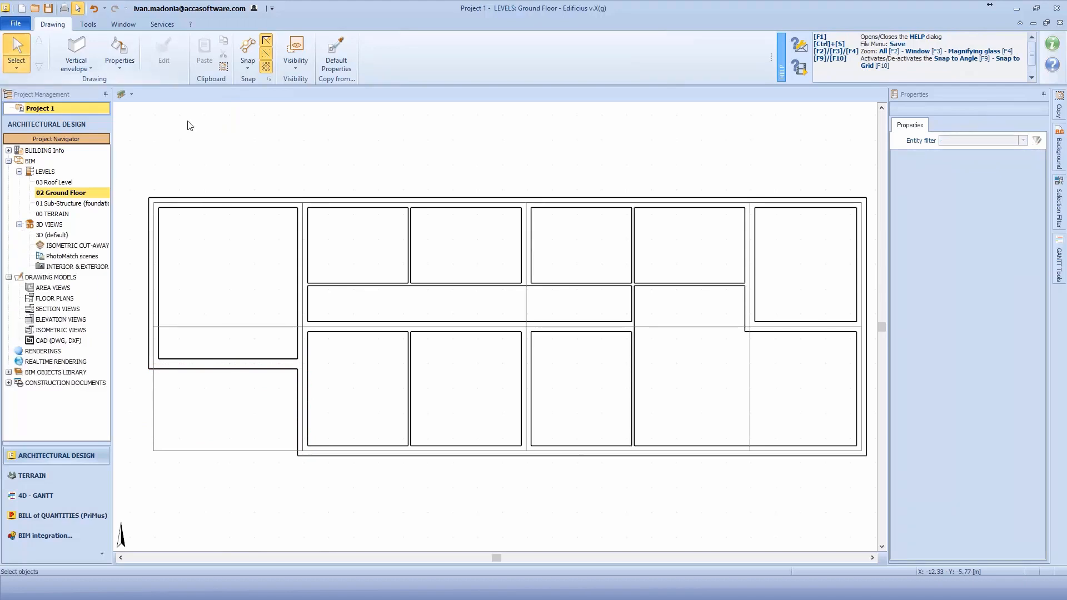
Change the eight inner 400 mm walls of the two 9 m bays to the 100 mm Clay brick Partition Wall
{"action": "left_click", "coordinate": [551, 323]}
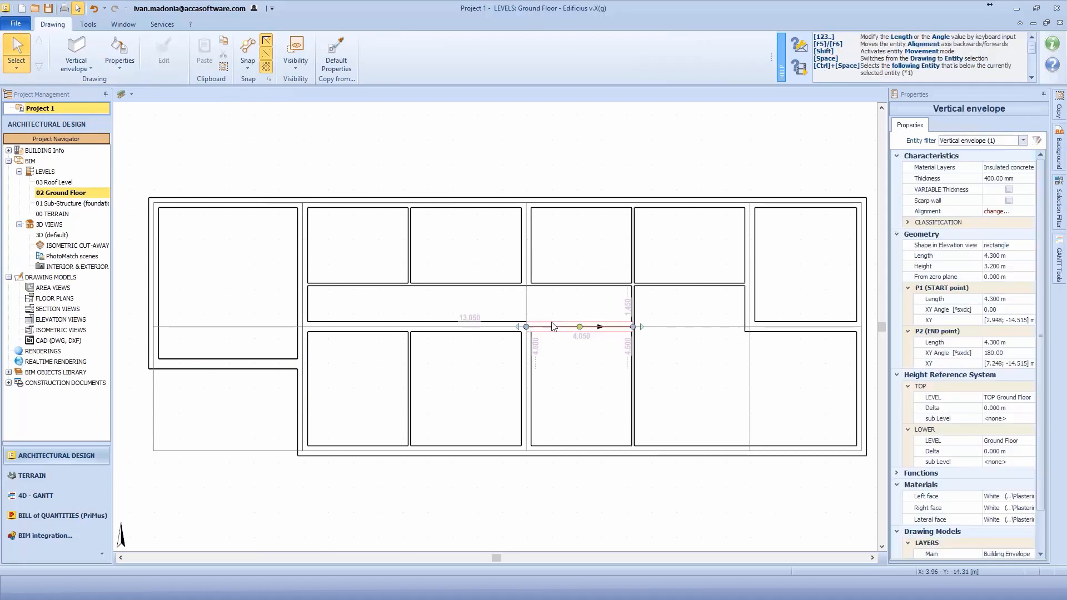
{"action": "left_click", "coordinate": [529, 266], "text": "shift"}
{"action": "left_click", "coordinate": [509, 323], "text": "shift"}
{"action": "left_click", "coordinate": [530, 371], "text": "shift"}
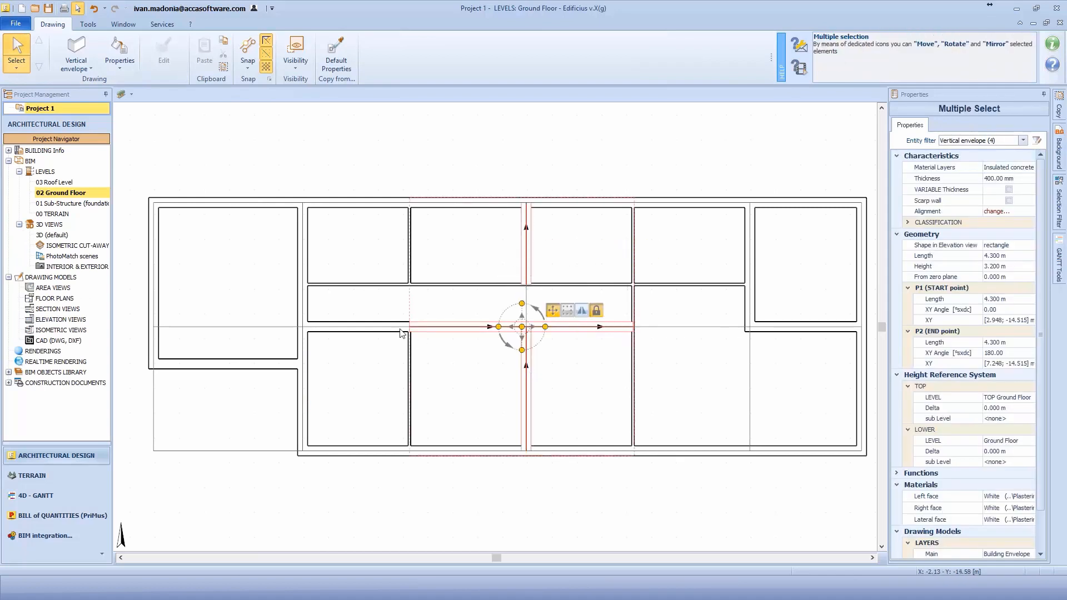
{"action": "left_click", "coordinate": [388, 328], "text": "shift"}
{"action": "left_click", "coordinate": [309, 313], "text": "shift"}
{"action": "left_click", "coordinate": [308, 345], "text": "shift"}
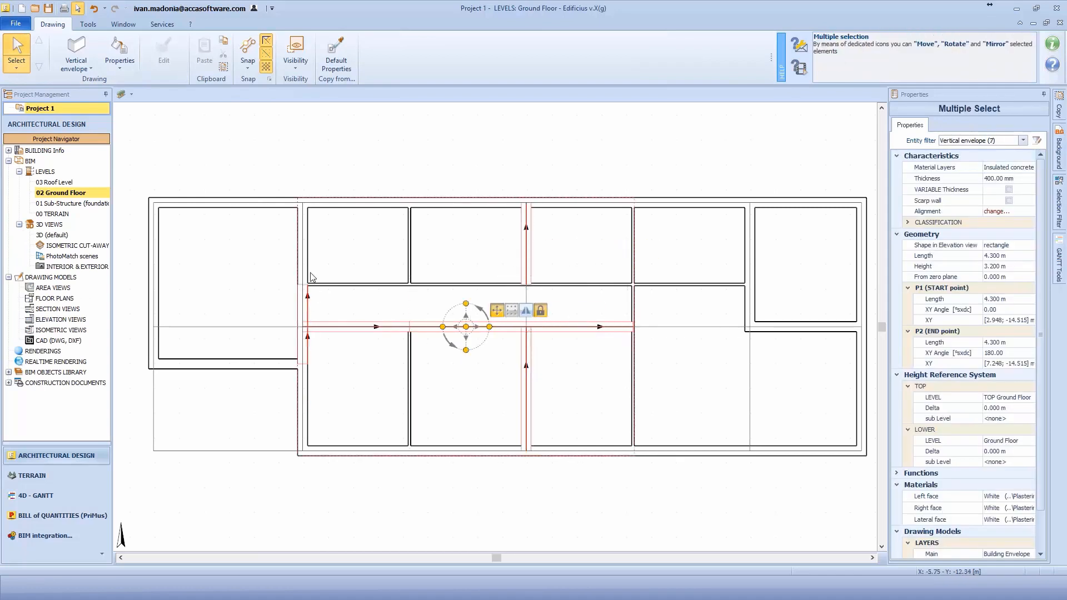
{"action": "left_click", "coordinate": [308, 274], "text": "shift"}
{"action": "left_click", "coordinate": [1004, 167]}
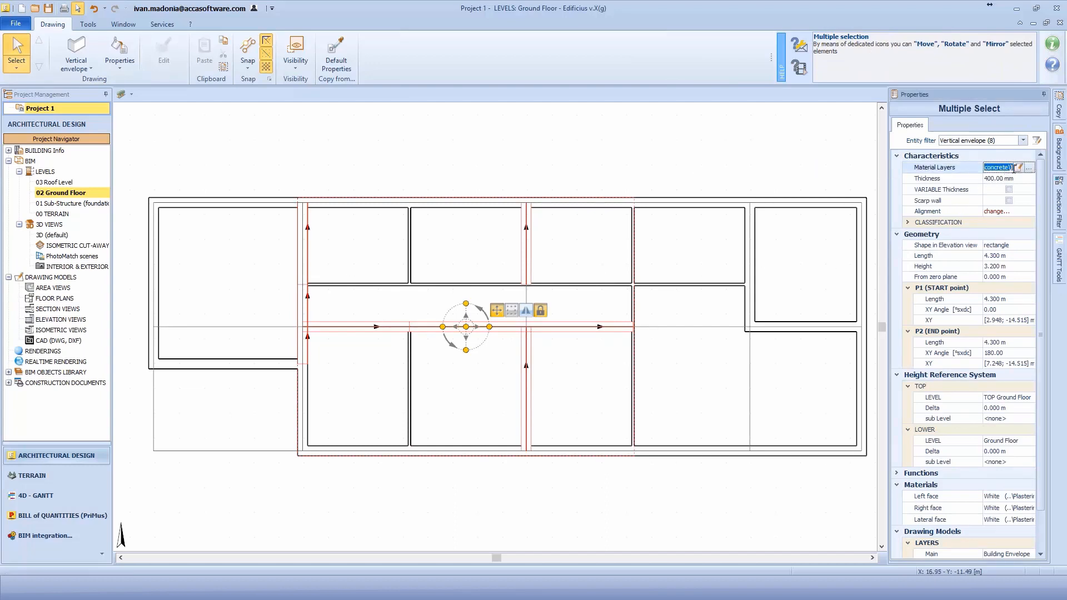
{"action": "left_click", "coordinate": [1029, 167]}
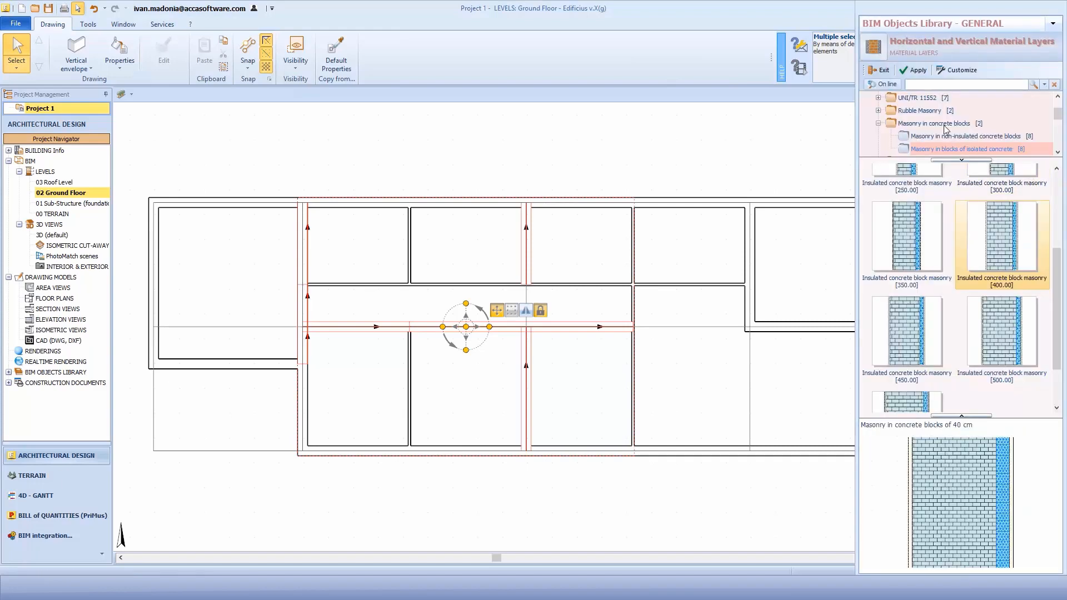
{"action": "scroll", "coordinate": [911, 119], "scroll_direction": "down", "scroll_amount": 3}
{"action": "left_click", "coordinate": [927, 123]}
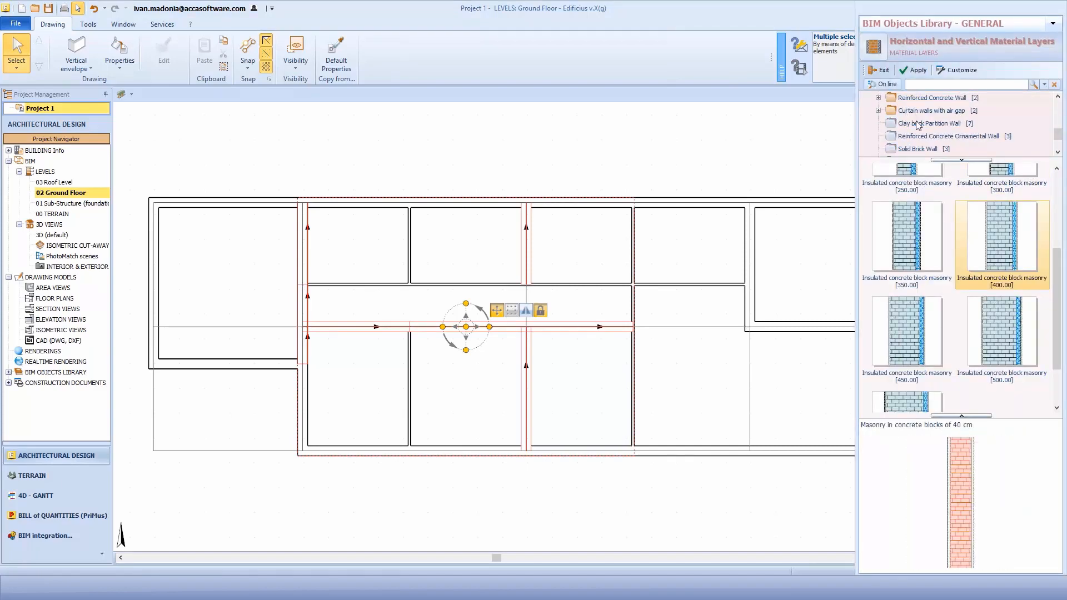
{"action": "double_click", "coordinate": [999, 209]}
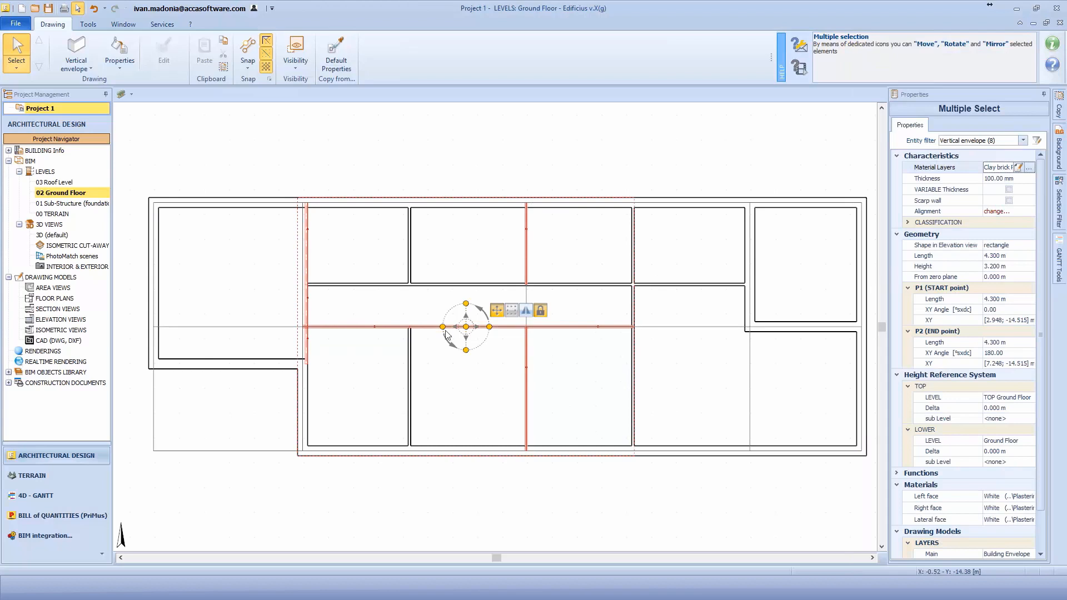
{"action": "left_click", "coordinate": [451, 194]}
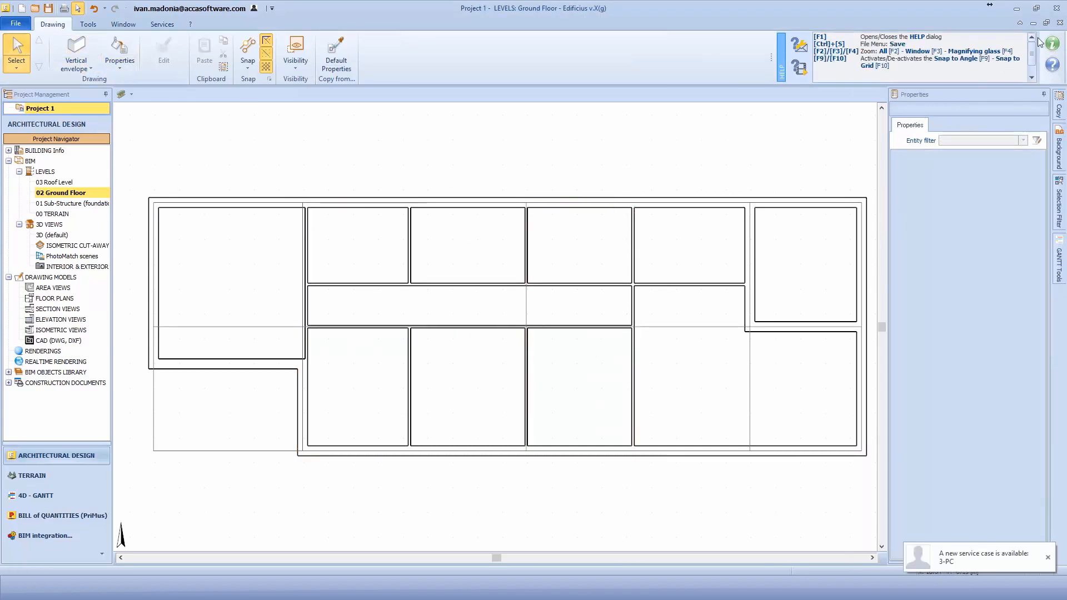
Switch to the default 3D view, inspect the model, restore its isometric direction from the plan's lower-right corner and maximise the view
{"action": "left_click", "coordinate": [1045, 23]}
{"action": "left_click", "coordinate": [796, 264]}
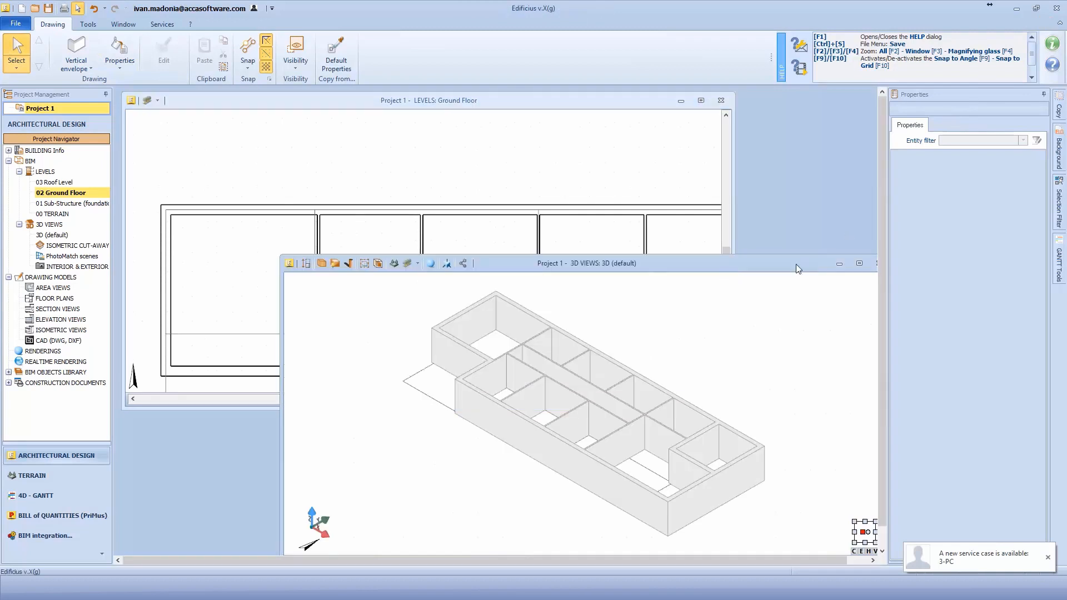
{"action": "middle_click_drag", "start_coordinate": [636, 357], "coordinate": [652, 380]}
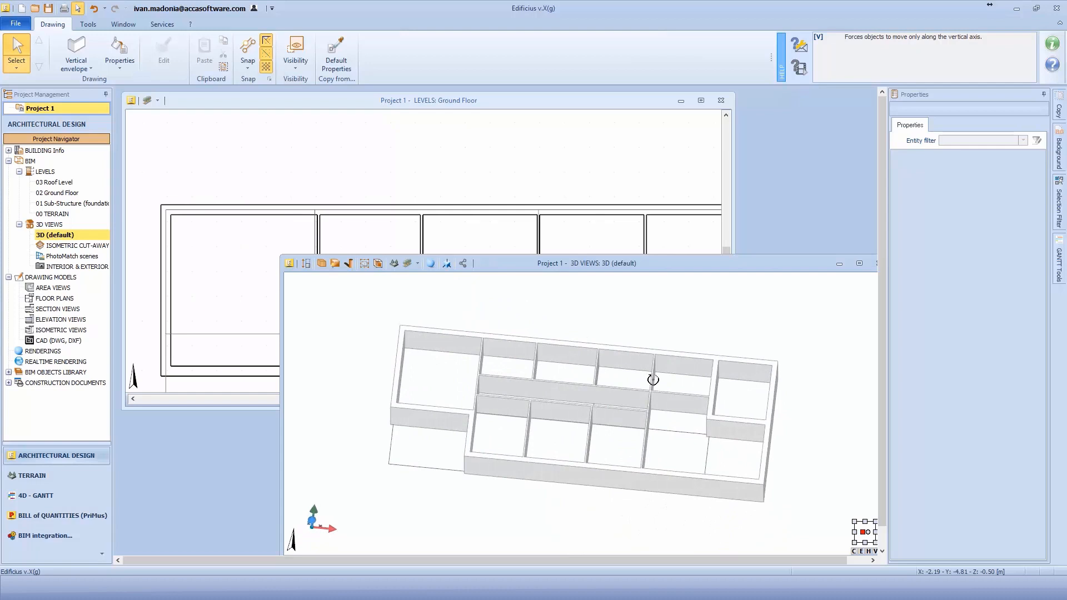
{"action": "left_click", "coordinate": [364, 263]}
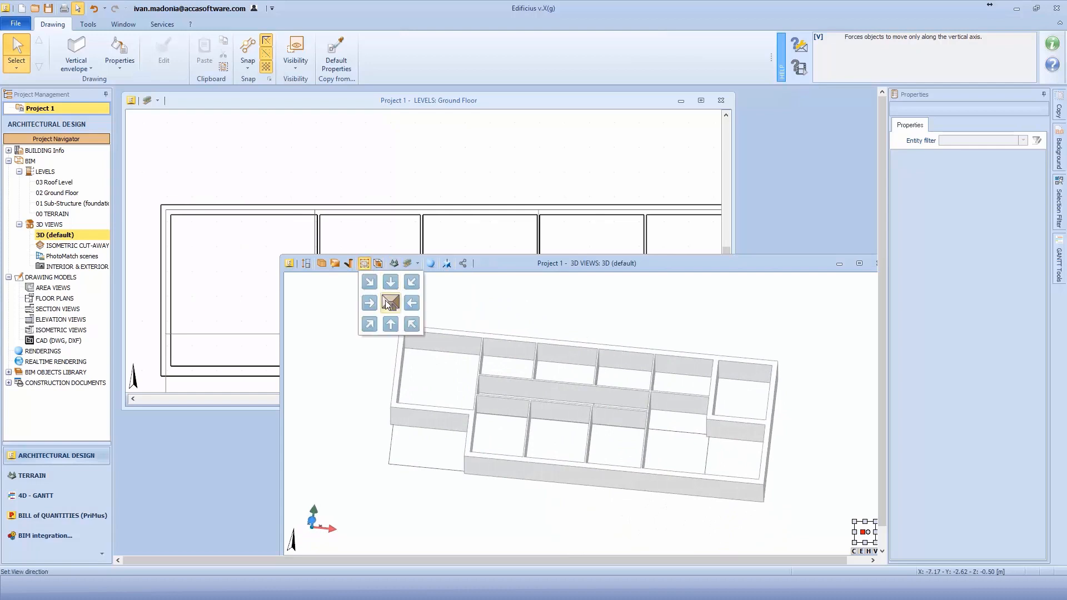
{"action": "left_click", "coordinate": [411, 324]}
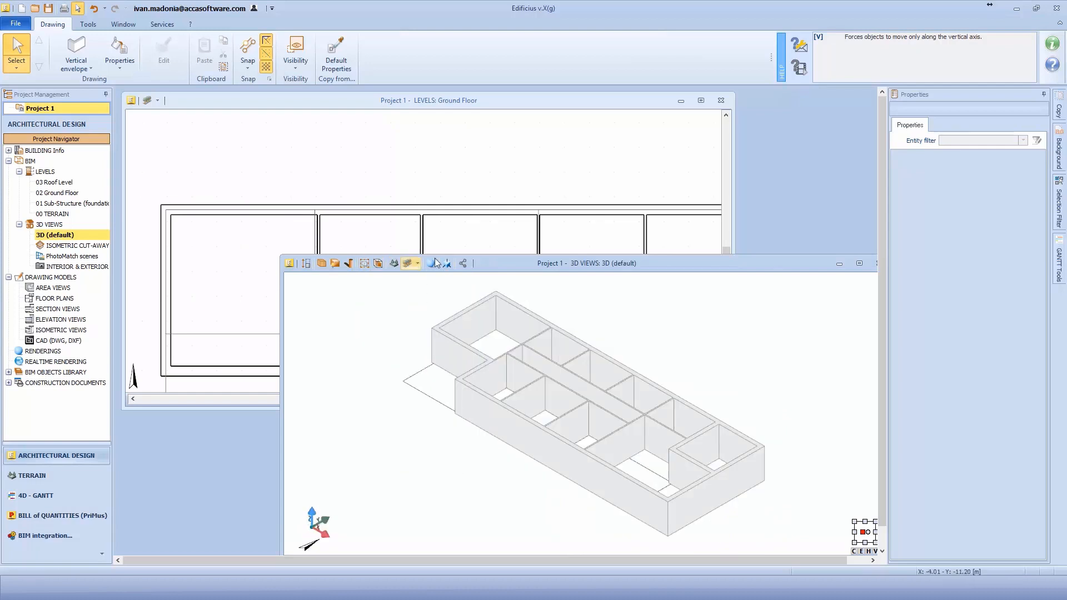
{"action": "double_click", "coordinate": [692, 264]}
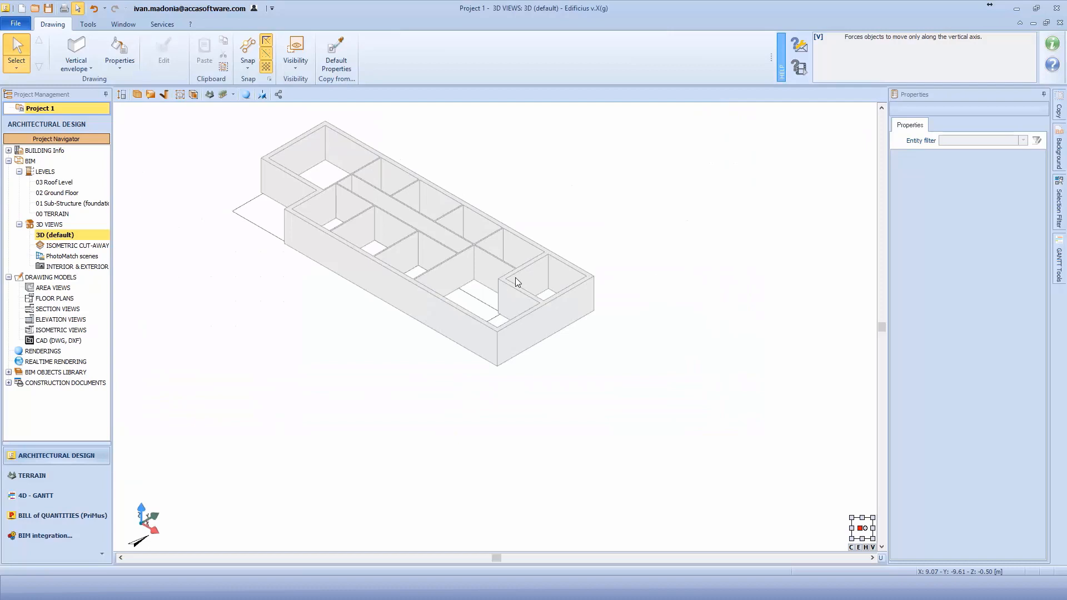
Place a 0.8 m by 1.2 m rectangular opening at floor level in the large room's partition, near its inner corner
{"action": "scroll", "coordinate": [515, 278], "scroll_direction": "up", "scroll_amount": 6}
{"action": "scroll", "coordinate": [424, 276], "scroll_direction": "up", "scroll_amount": 3}
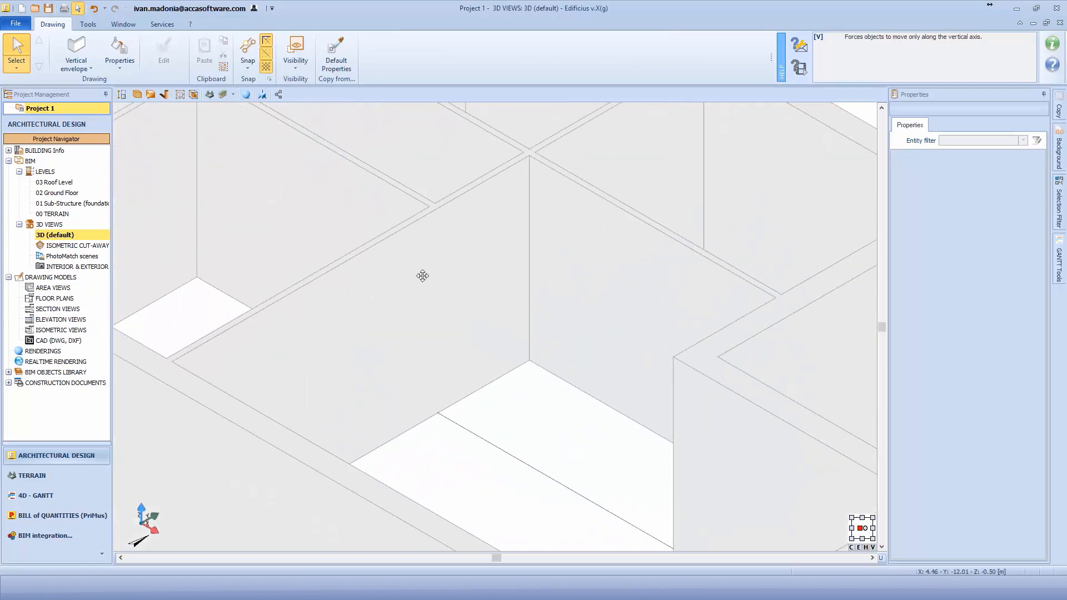
{"action": "left_click", "coordinate": [76, 64]}
{"action": "left_click", "coordinate": [103, 147]}
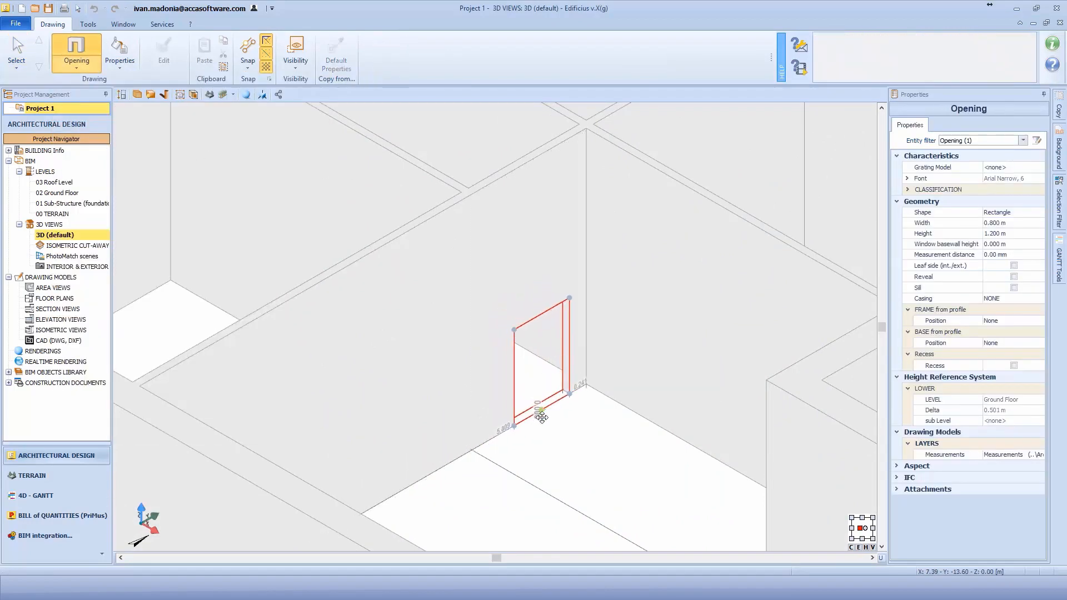
{"action": "left_click", "coordinate": [541, 410]}
{"action": "key", "text": "Escape"}
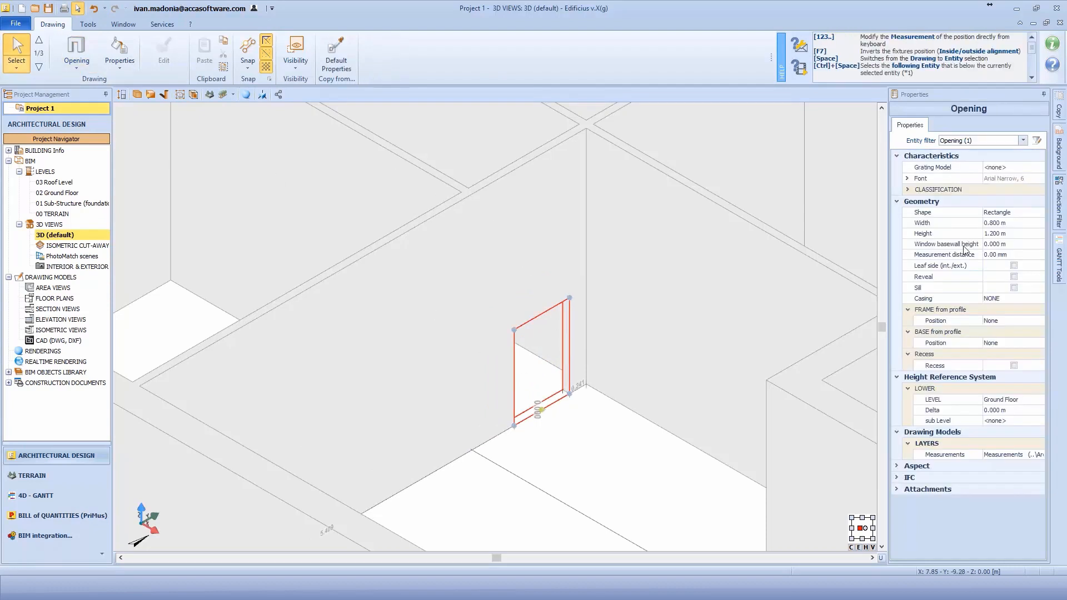
Change the opening's shape to Arc + Rectangle and stretch it to a height of about 1.96 m
{"action": "left_click", "coordinate": [1015, 213]}
{"action": "left_click", "coordinate": [1038, 212]}
{"action": "left_click", "coordinate": [1007, 236]}
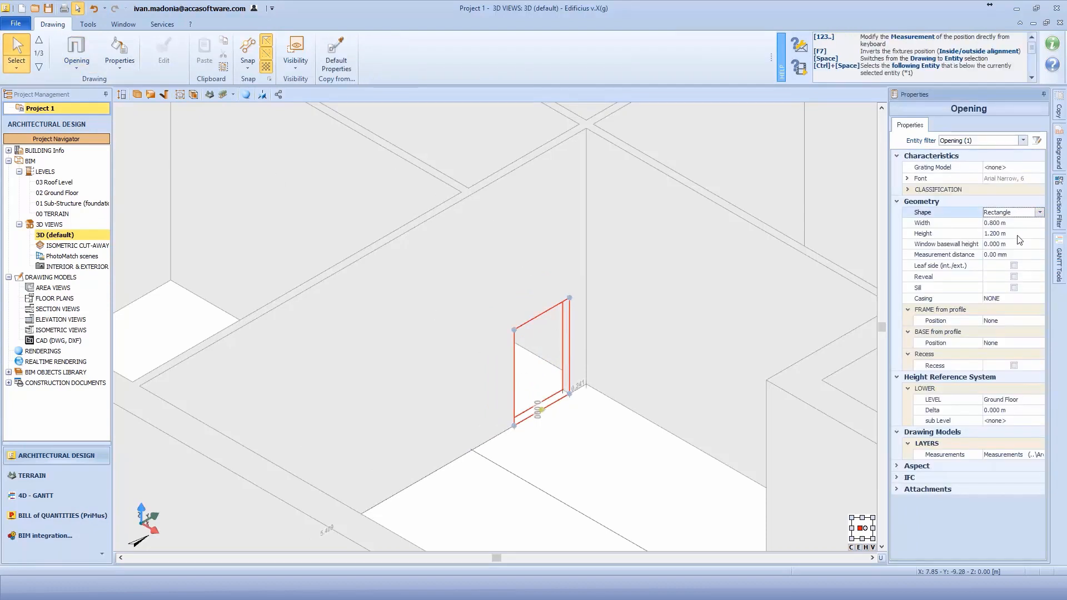
{"action": "left_click_drag", "start_coordinate": [575, 292], "coordinate": [541, 230]}
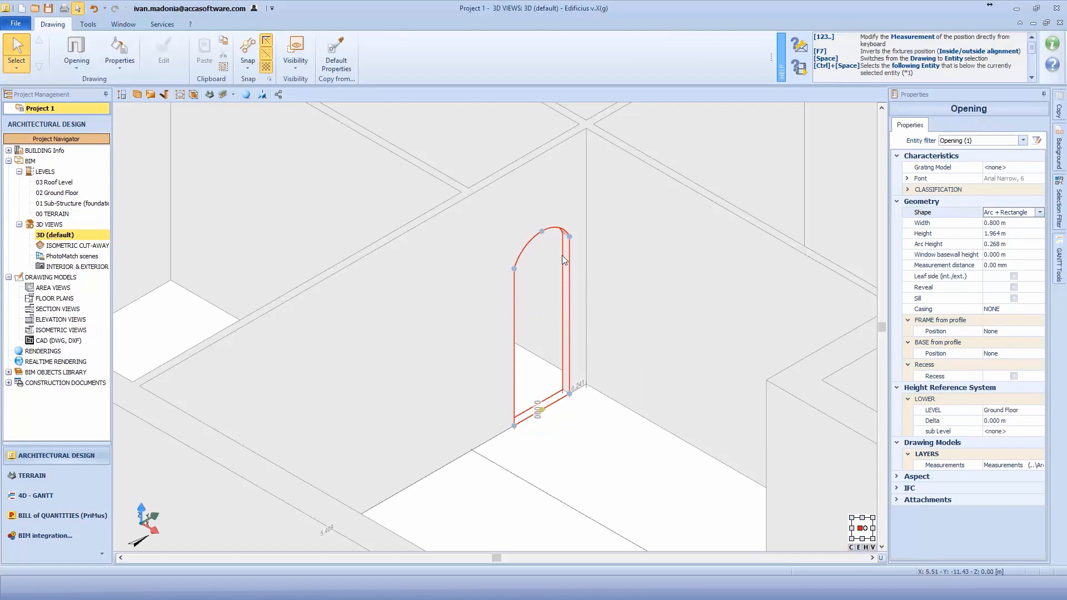
Add a second rectangular opening beside the arched one, stretched to about 1.98 m wide and 1.98 m high
{"action": "left_click", "coordinate": [77, 55]}
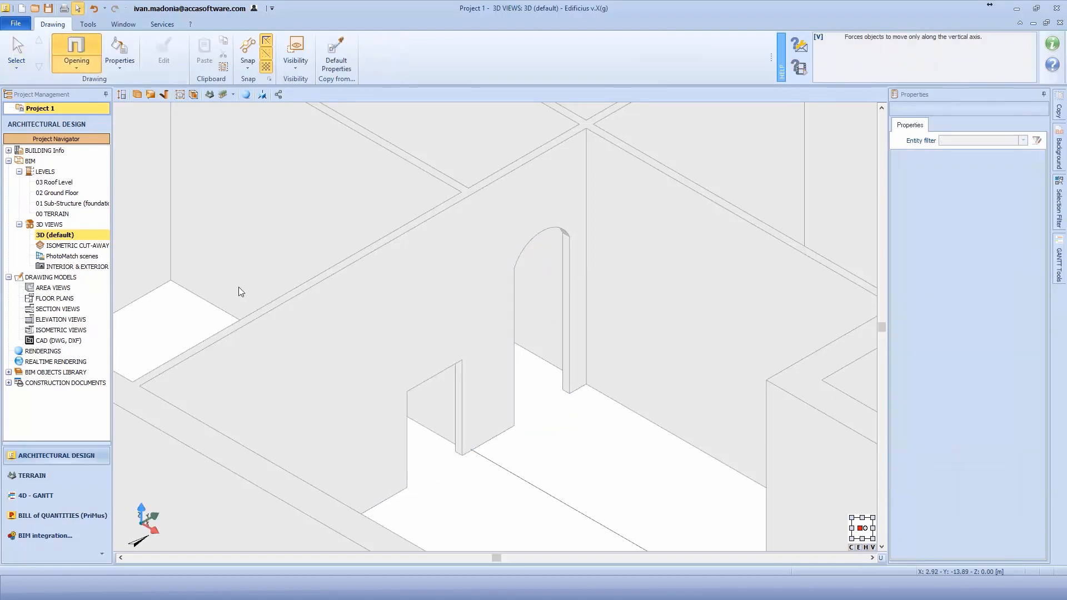
{"action": "left_click", "coordinate": [452, 427]}
{"action": "left_click_drag", "start_coordinate": [407, 487], "coordinate": [374, 505]}
{"action": "middle_click_drag", "start_coordinate": [374, 505], "coordinate": [339, 507]}
{"action": "left_click_drag", "start_coordinate": [374, 505], "coordinate": [315, 530]}
{"action": "left_click", "coordinate": [315, 531]}
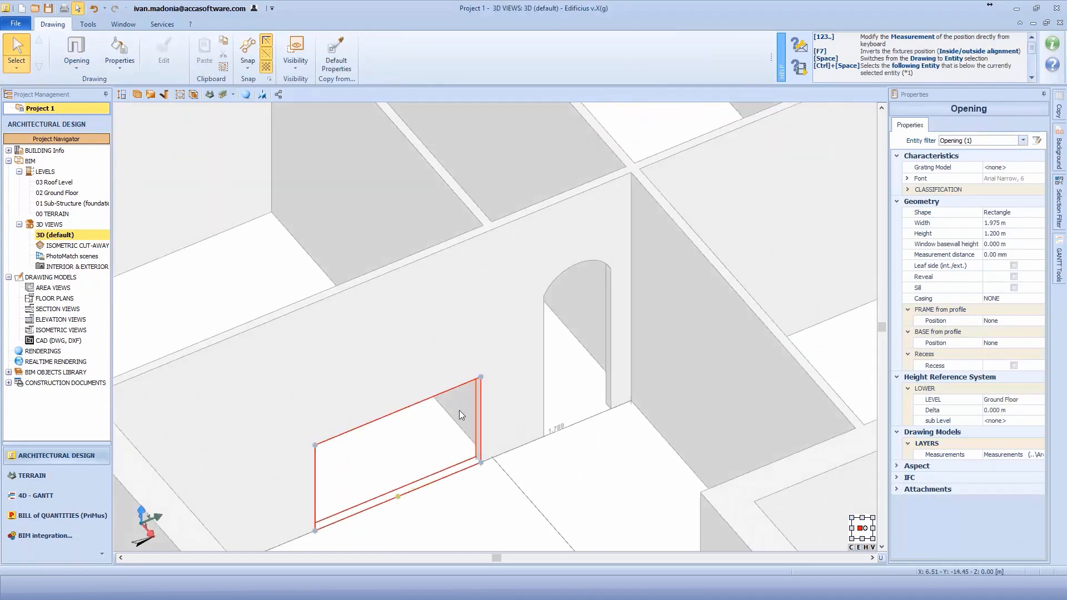
{"action": "left_click_drag", "start_coordinate": [481, 375], "coordinate": [534, 310]}
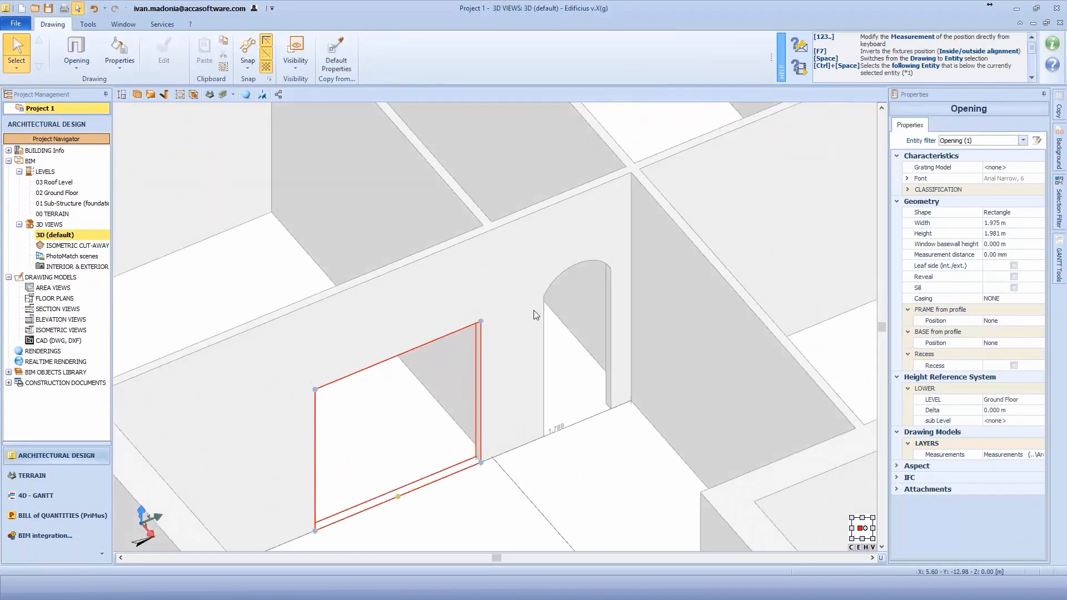
Apply casing on both sides to the rectangular and arched openings together
{"action": "scroll", "coordinate": [433, 420], "scroll_direction": "up", "scroll_amount": 2}
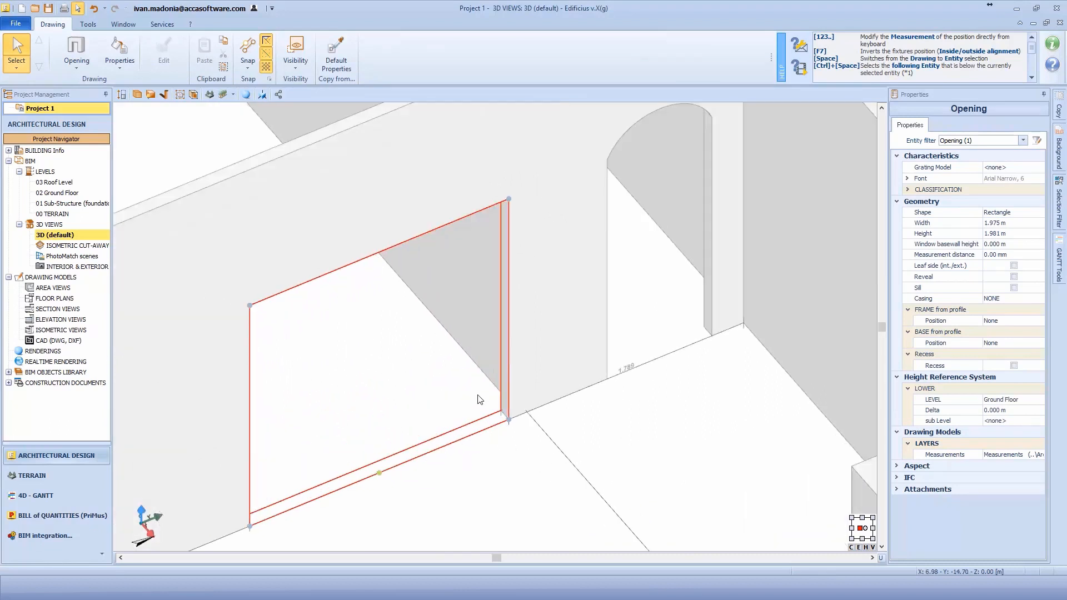
{"action": "middle_click_drag", "start_coordinate": [477, 396], "coordinate": [471, 416]}
{"action": "left_click", "coordinate": [703, 338], "text": "ctrl"}
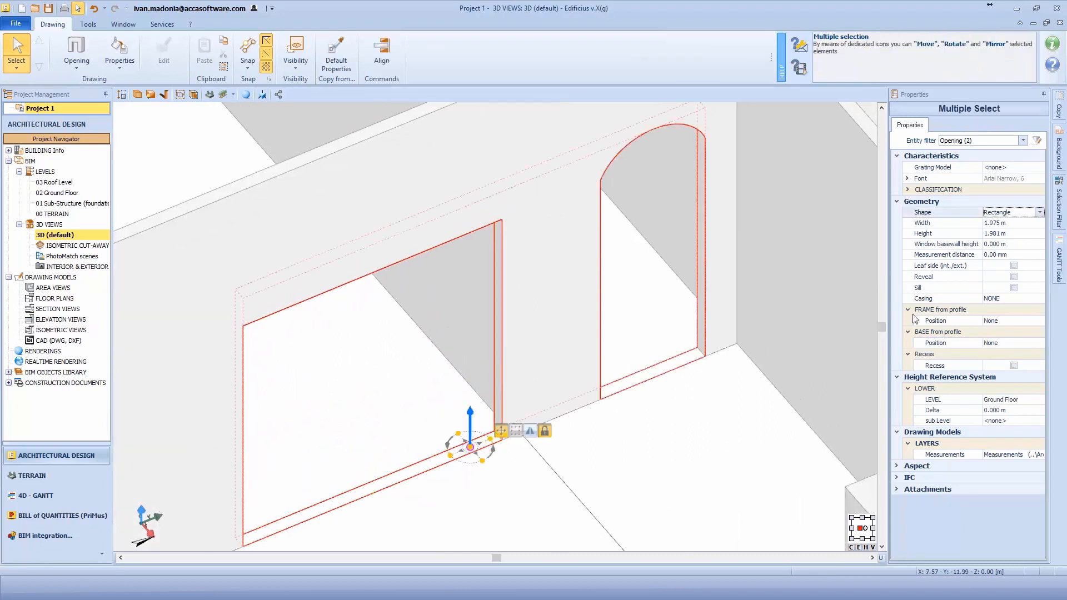
{"action": "left_click", "coordinate": [1011, 299]}
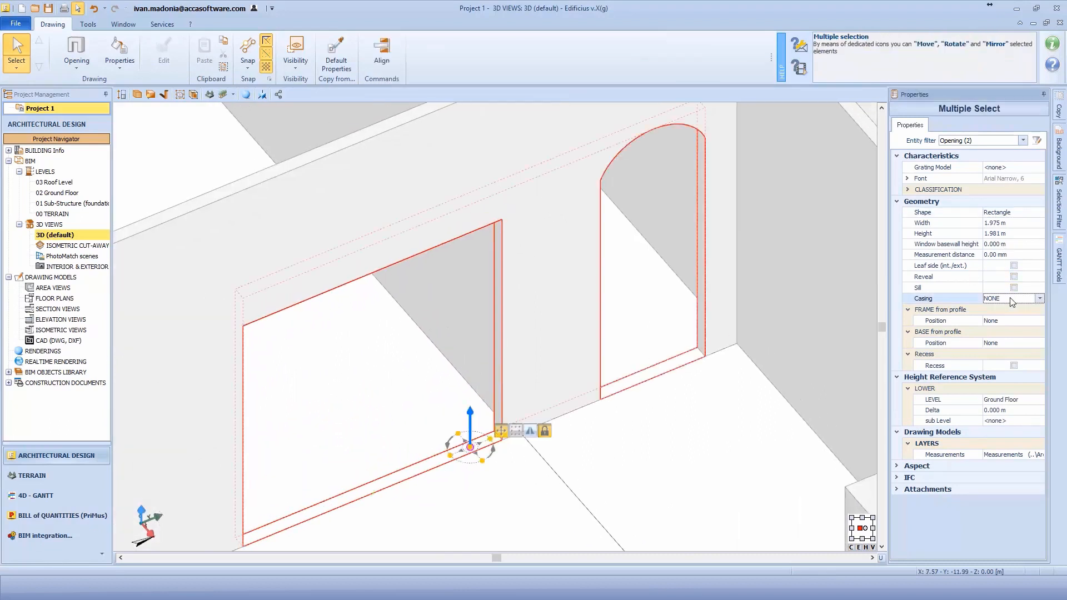
{"action": "left_click", "coordinate": [1039, 300]}
{"action": "left_click", "coordinate": [1019, 332]}
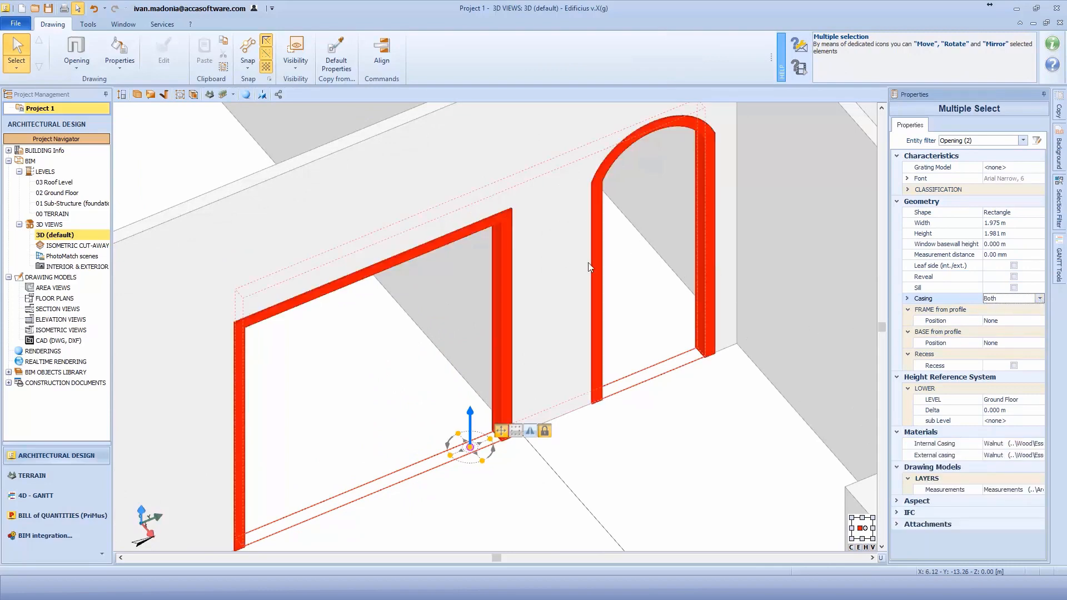
{"action": "left_click", "coordinate": [699, 388]}
Show the whole building again in the isometric view from the plan's lower-right corner
{"action": "scroll", "coordinate": [699, 385], "scroll_direction": "down", "scroll_amount": 5}
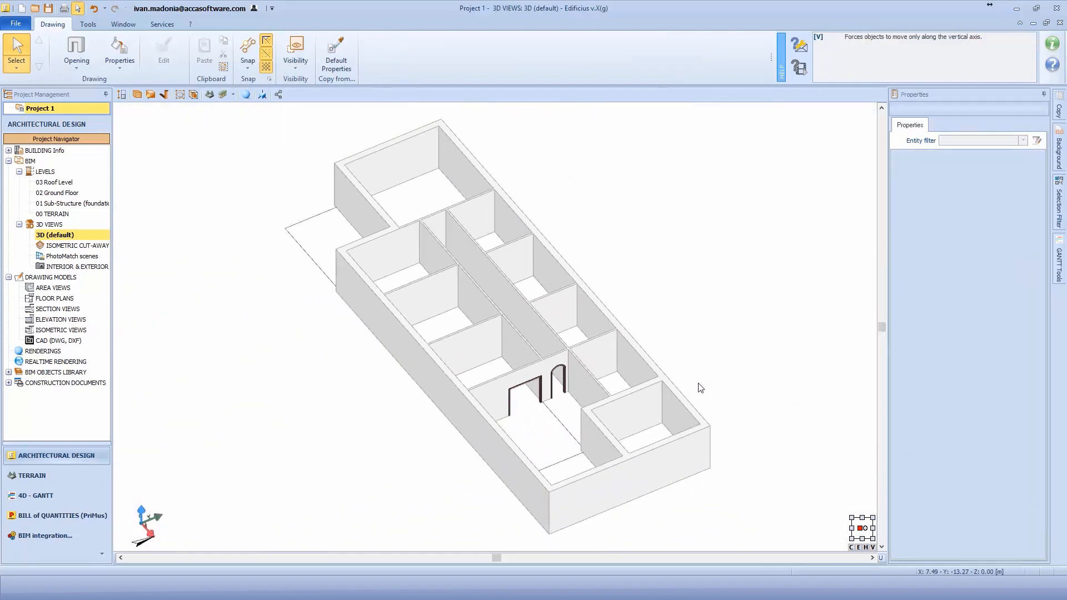
{"action": "left_click", "coordinate": [191, 95]}
{"action": "left_click", "coordinate": [203, 132]}
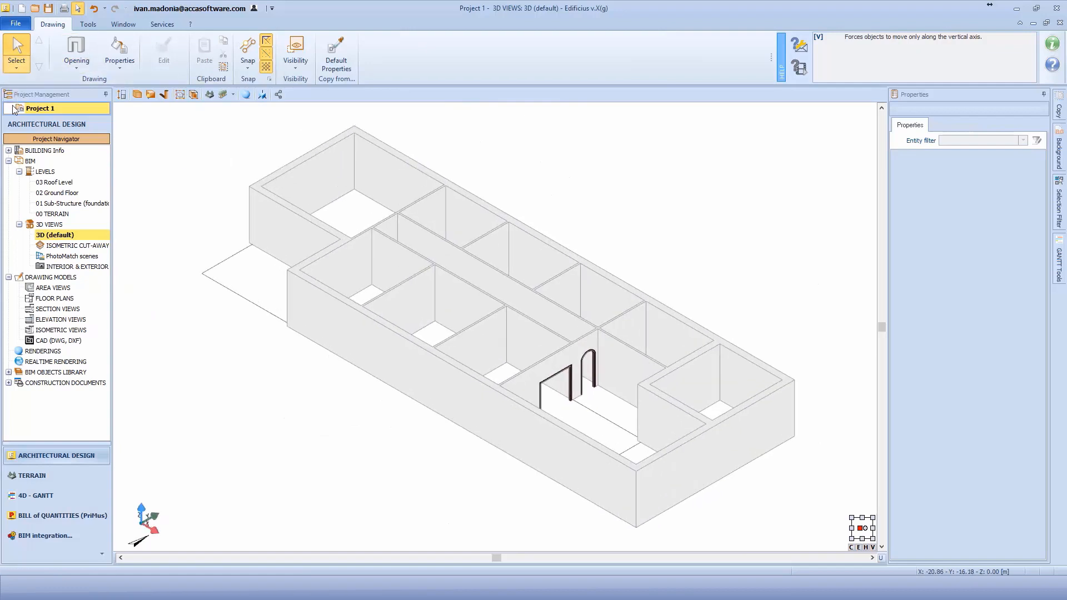
On the ground floor plan, insert the main entrance door Embossed I[R] 1HDL[T01]+1SDLGT+1OVPAN in the upper-right room's left wall
{"action": "double_click", "coordinate": [58, 193]}
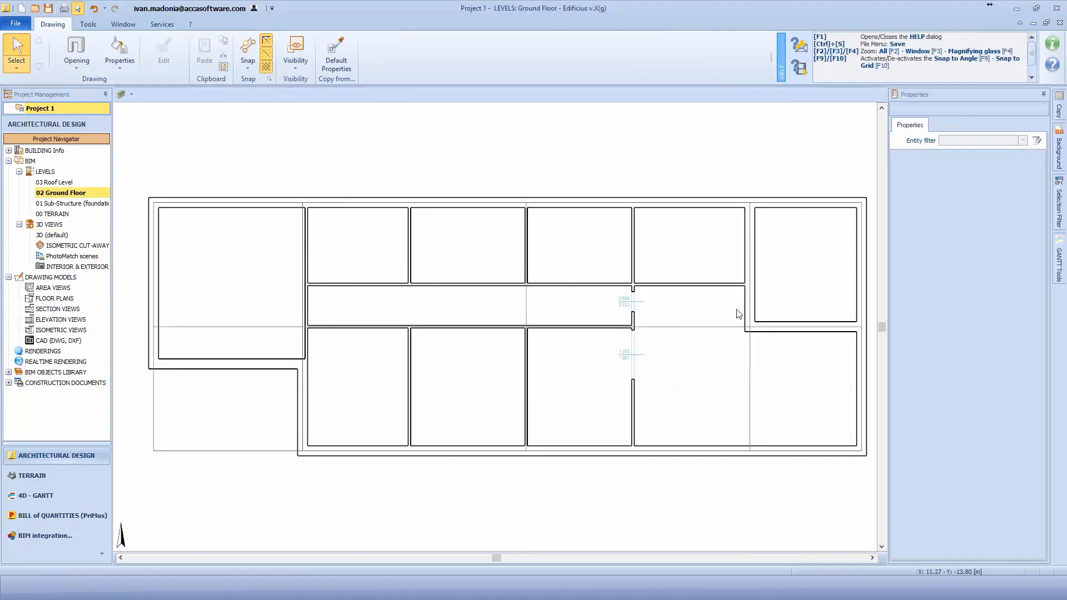
{"action": "scroll", "coordinate": [738, 314], "scroll_direction": "up", "scroll_amount": 4}
{"action": "left_click", "coordinate": [76, 60]}
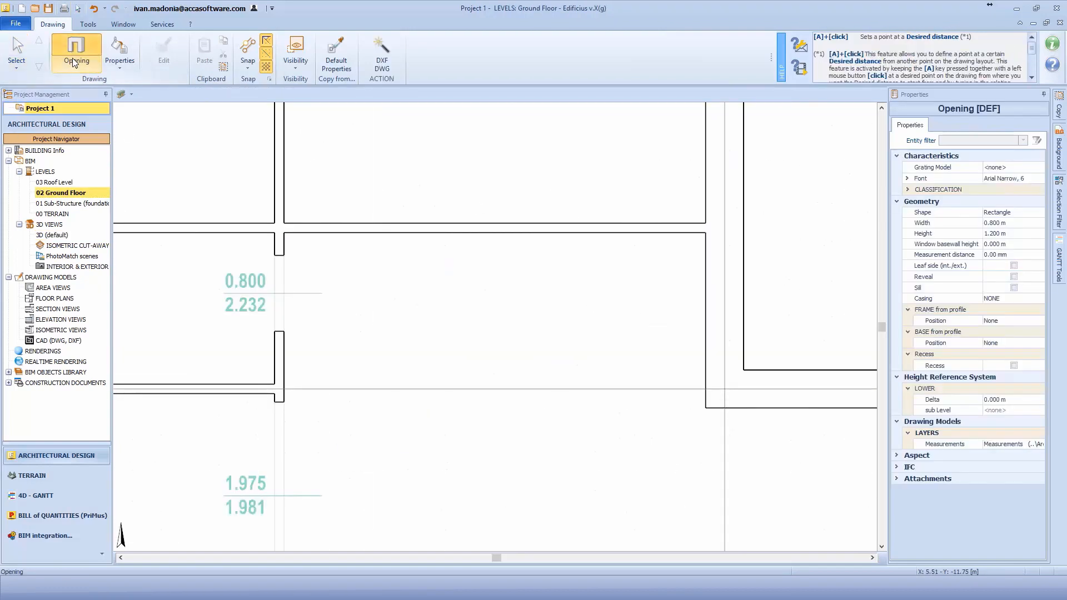
{"action": "left_click", "coordinate": [72, 62]}
{"action": "left_click", "coordinate": [64, 145]}
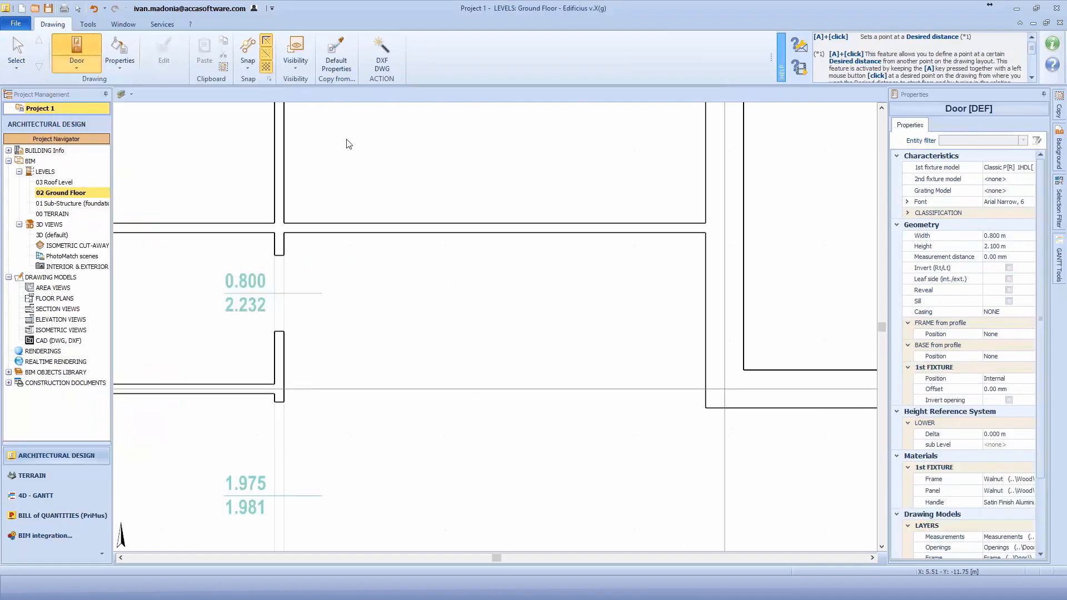
{"action": "left_click", "coordinate": [944, 167]}
{"action": "left_click", "coordinate": [1029, 167]}
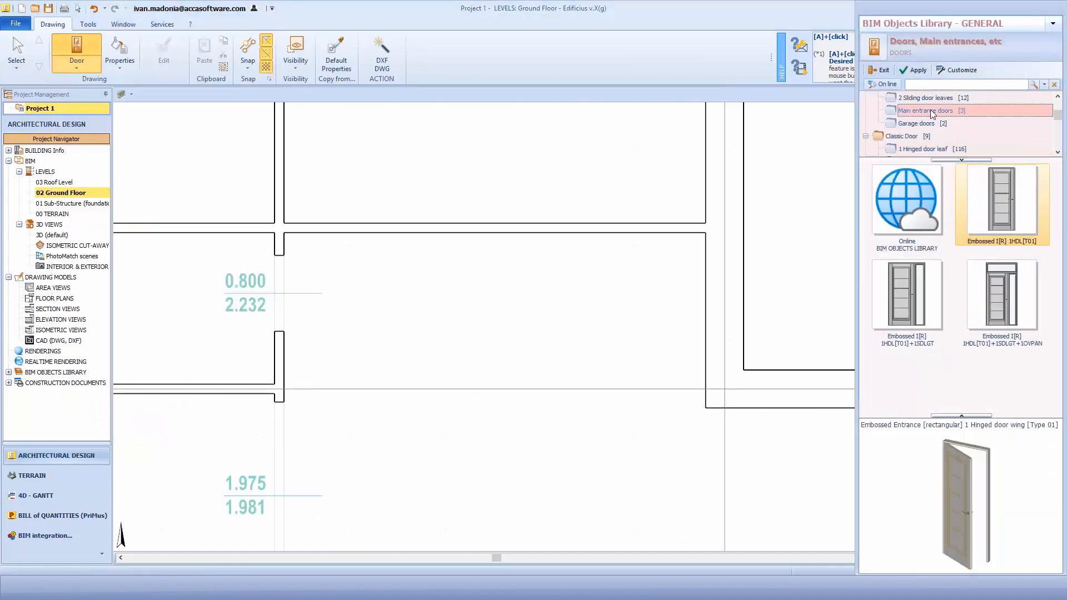
{"action": "double_click", "coordinate": [999, 295]}
{"action": "left_click", "coordinate": [724, 292]}
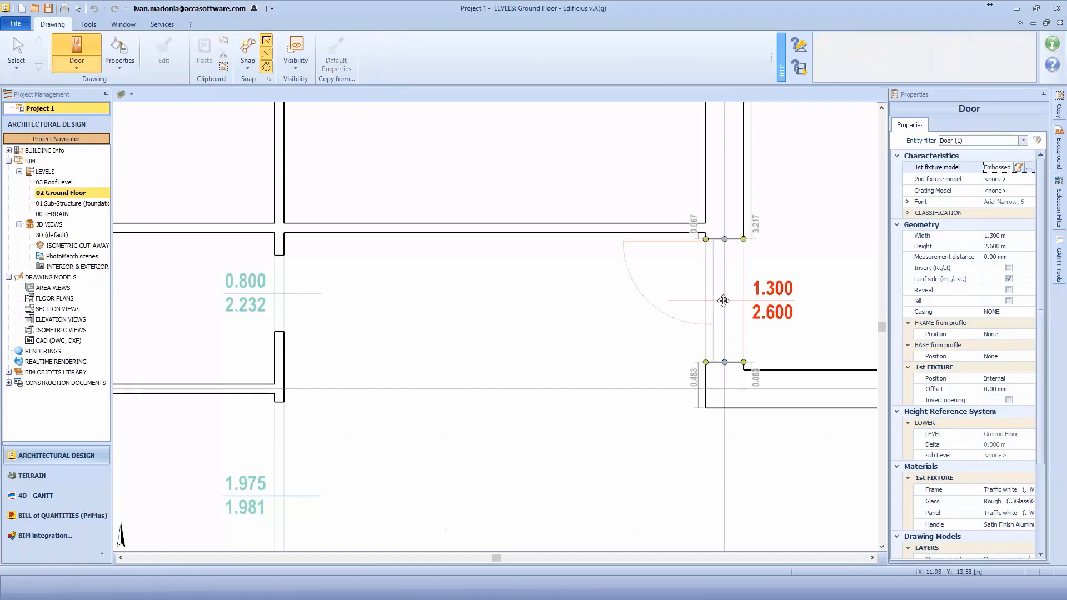
Insert an embossed hinged interior door, 0.80 m wide and 2.10 m high, in the upper partition just right of the arched opening
{"action": "left_click", "coordinate": [998, 167]}
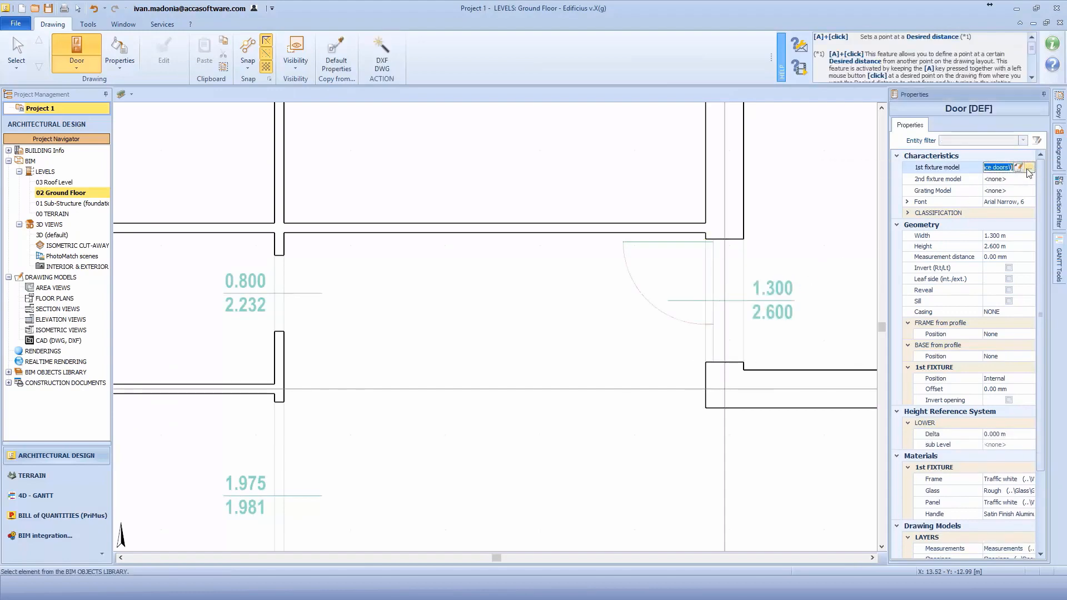
{"action": "double_click", "coordinate": [998, 305]}
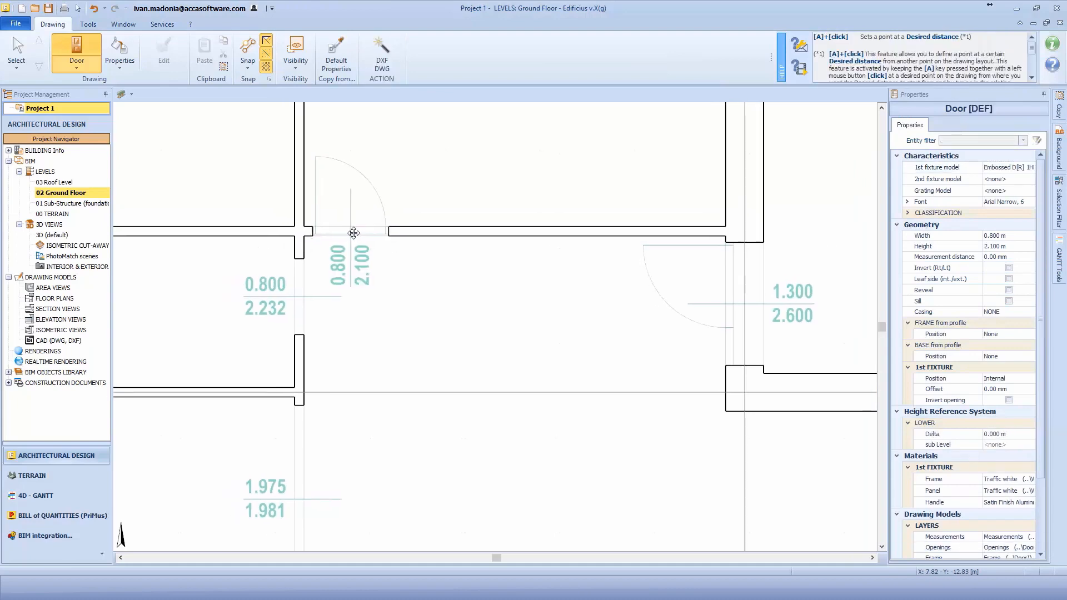
{"action": "key", "text": "Escape"}
{"action": "key", "text": "F2"}
Choose an embossed door model with transparent glass and insert it for the three upper rooms along the corridor's upper partition
{"action": "left_click", "coordinate": [77, 49]}
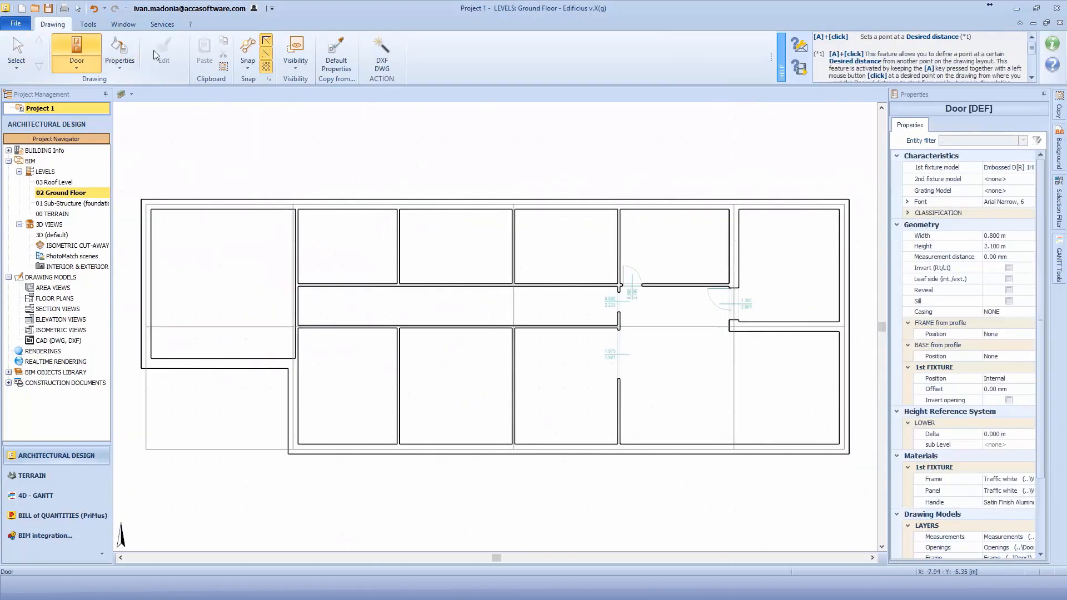
{"action": "left_click", "coordinate": [1019, 168]}
{"action": "left_click", "coordinate": [1027, 168]}
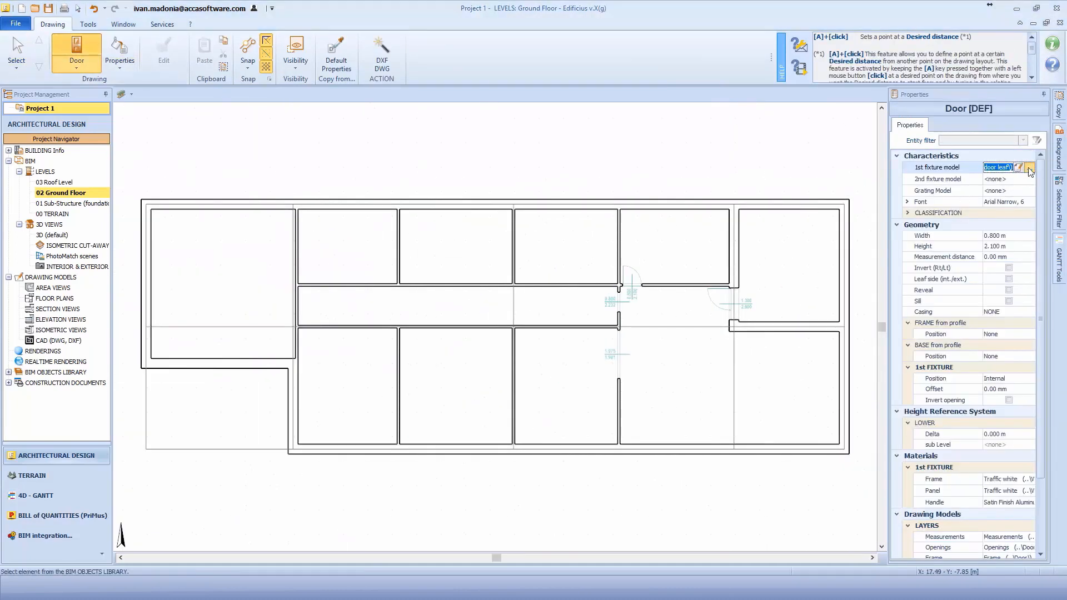
{"action": "double_click", "coordinate": [912, 251]}
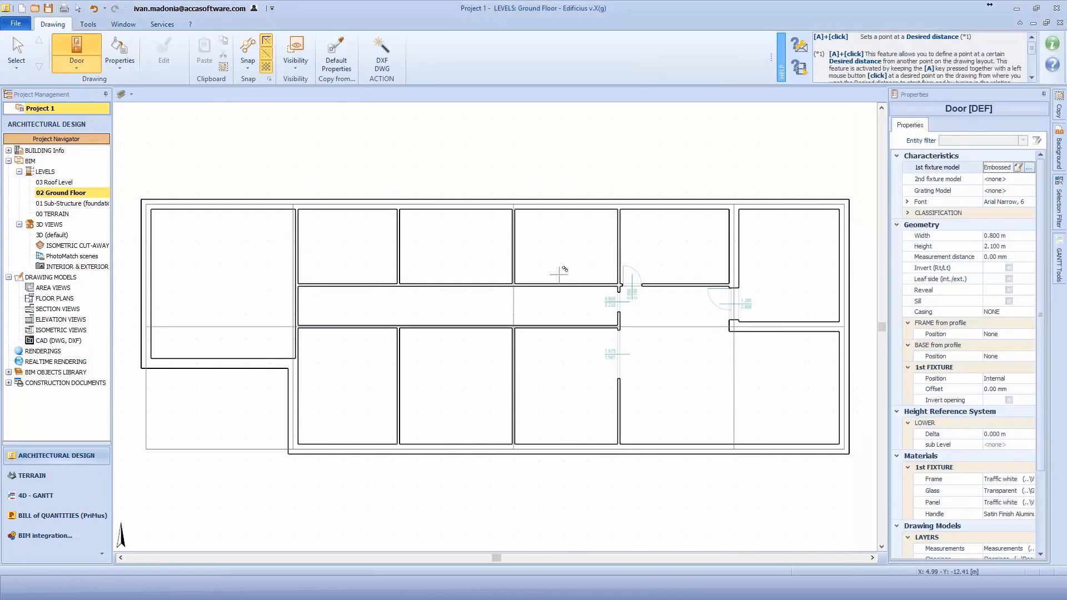
{"action": "left_click", "coordinate": [605, 285]}
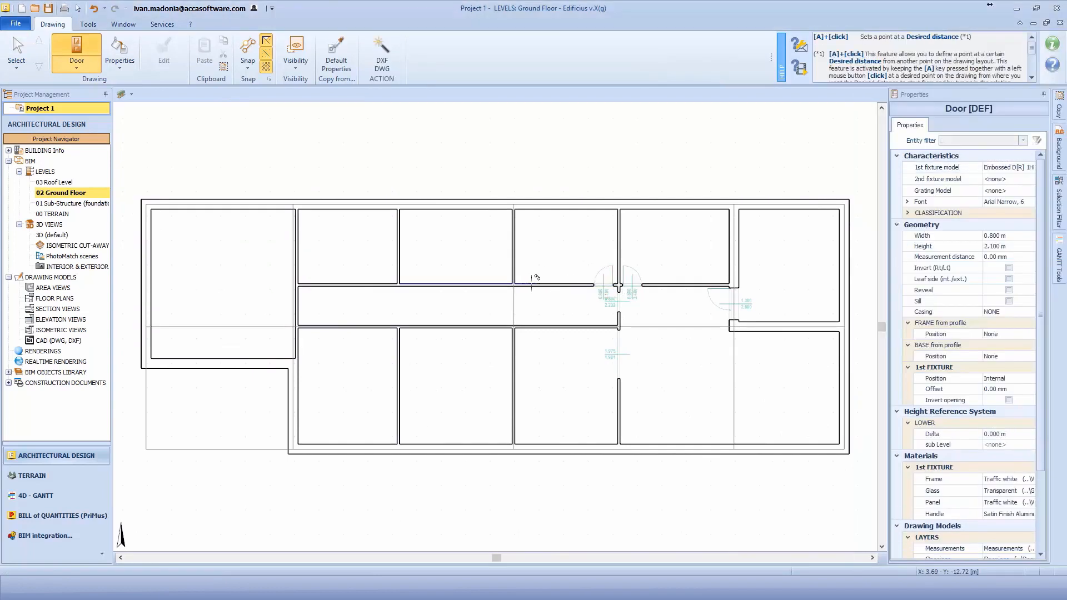
{"action": "left_click", "coordinate": [496, 285]}
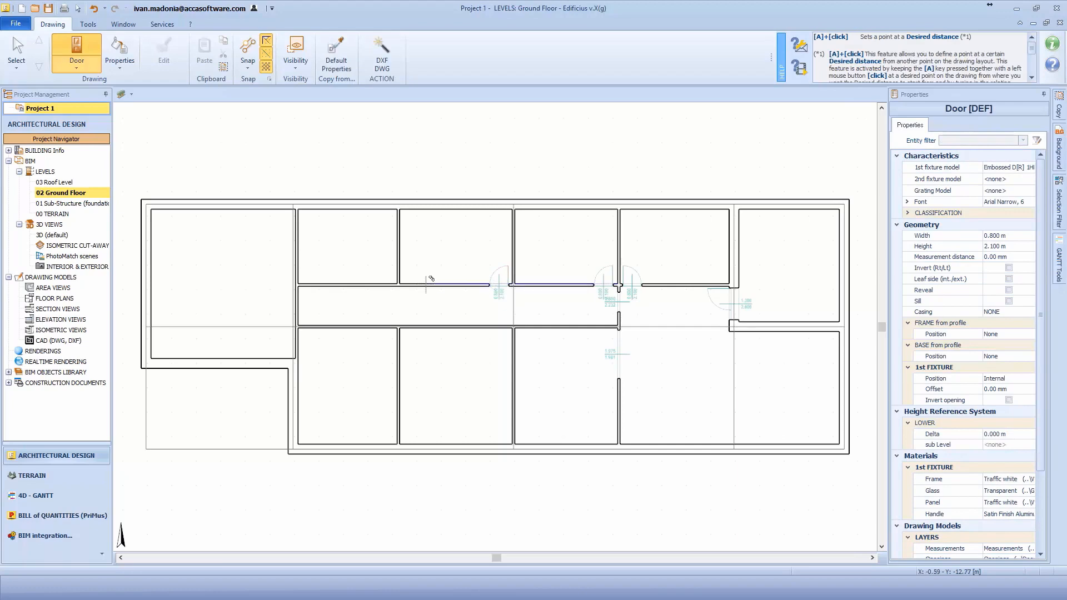
{"action": "left_click", "coordinate": [381, 285]}
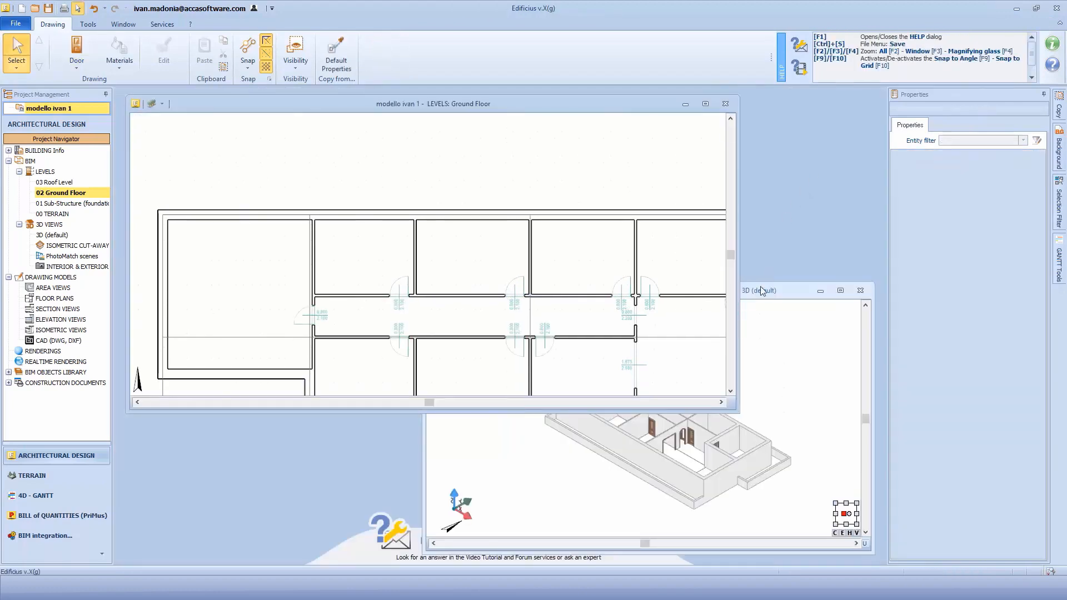
Examine the entrance door up close in the maximized 3D view
{"action": "left_click", "coordinate": [760, 289]}
{"action": "left_click_drag", "start_coordinate": [638, 417], "coordinate": [722, 399]}
{"action": "scroll", "coordinate": [722, 400], "scroll_direction": "up", "scroll_amount": 5}
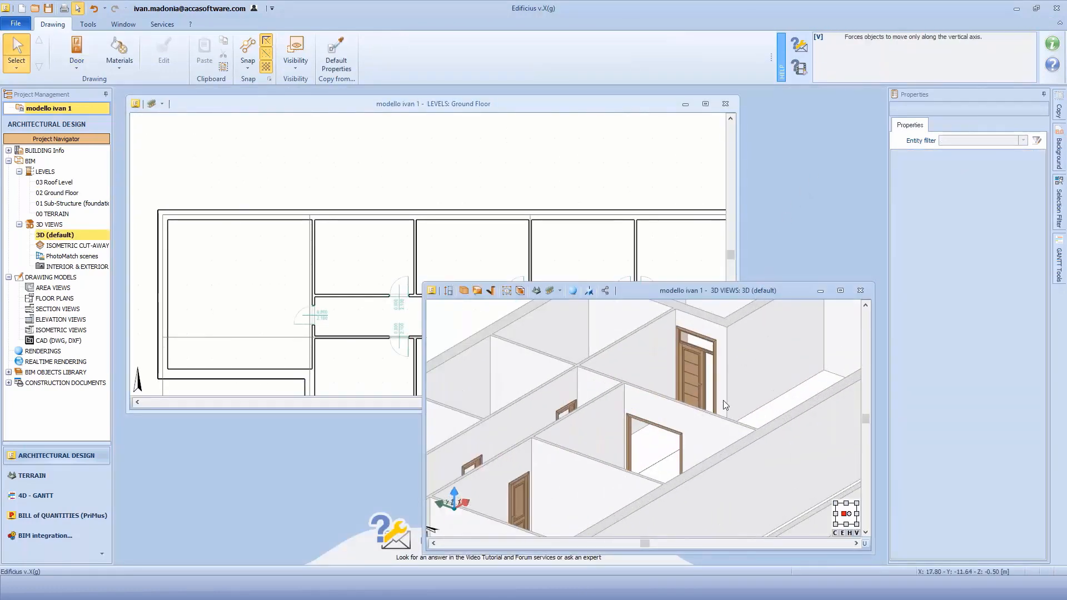
{"action": "scroll", "coordinate": [684, 374], "scroll_direction": "up", "scroll_amount": 5}
{"action": "middle_click_drag", "start_coordinate": [654, 376], "coordinate": [644, 489]}
{"action": "left_click_drag", "start_coordinate": [643, 489], "coordinate": [619, 487]}
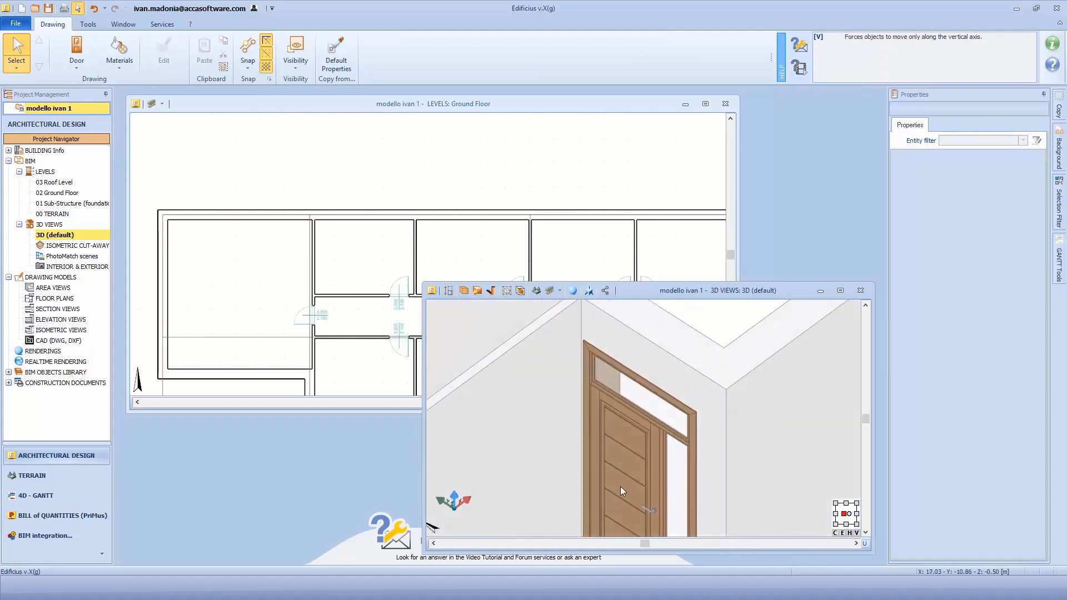
{"action": "middle_click_drag", "start_coordinate": [620, 487], "coordinate": [612, 447]}
{"action": "left_click", "coordinate": [839, 292]}
{"action": "middle_click_drag", "start_coordinate": [386, 271], "coordinate": [534, 377]}
{"action": "scroll", "coordinate": [534, 377], "scroll_direction": "up", "scroll_amount": 1}
Set the opening angle of the entrance door's hinged leaf to 50
{"action": "left_click", "coordinate": [462, 360]}
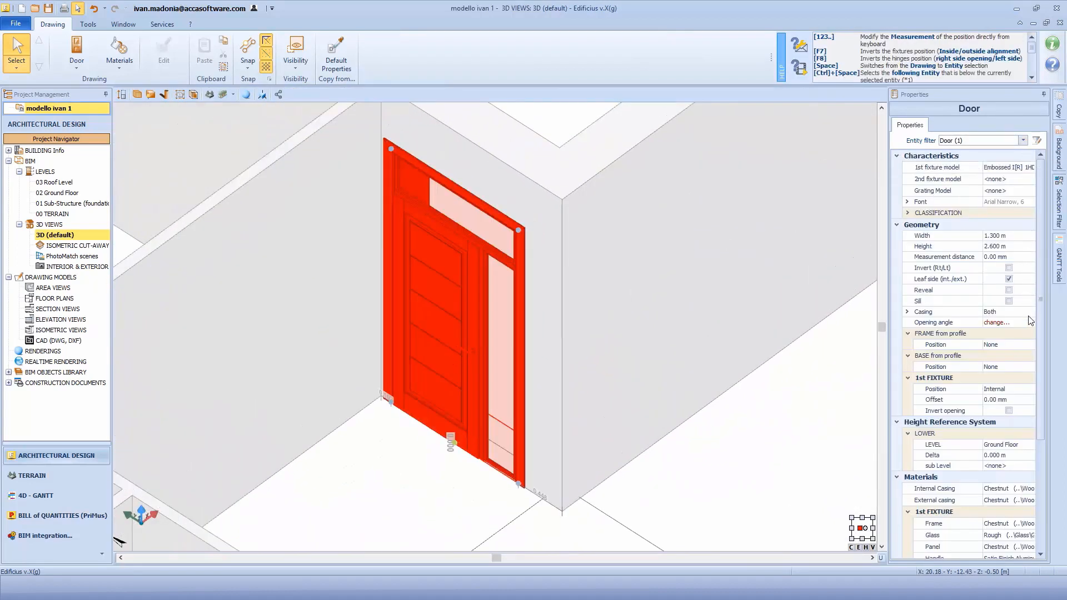
{"action": "left_click", "coordinate": [1031, 321]}
{"action": "left_click", "coordinate": [1030, 323]}
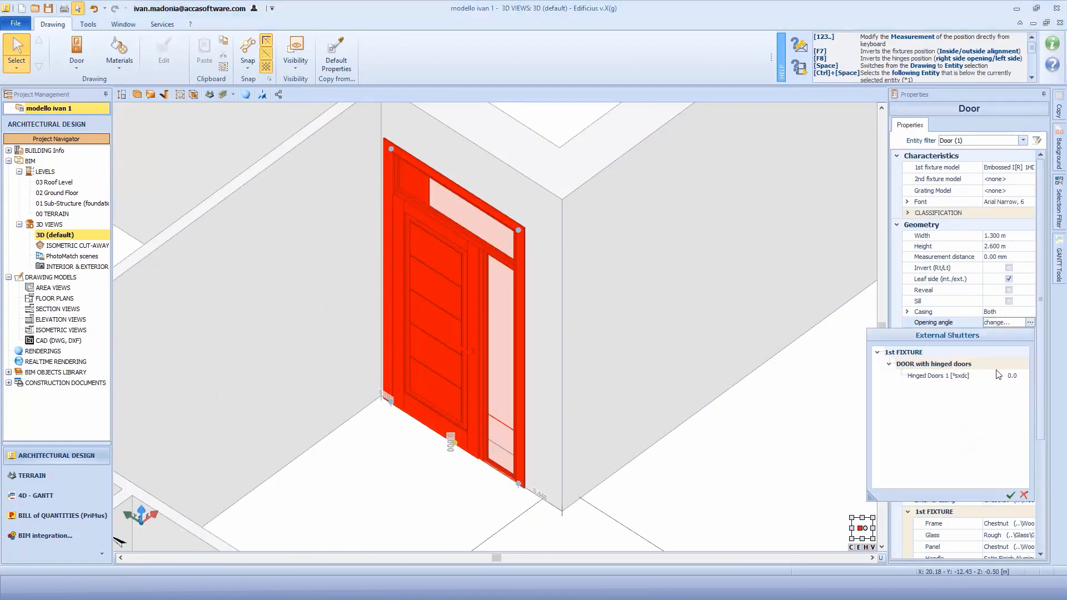
{"action": "type", "text": "50"}
{"action": "key", "text": "Return"}
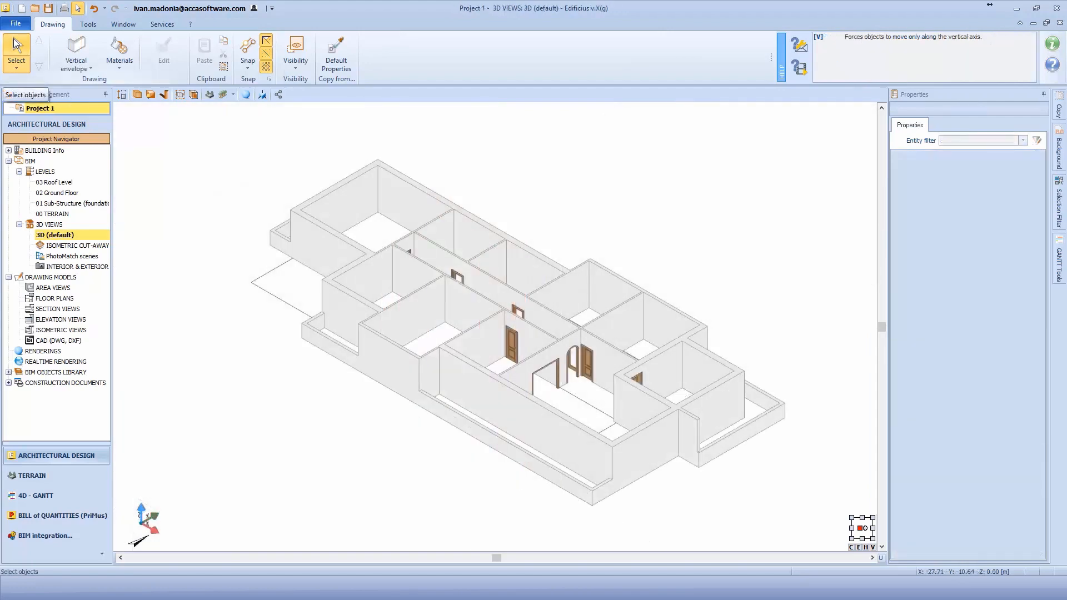
Start a new staircase on the ground floor plan for the room beyond the entrance door
{"action": "double_click", "coordinate": [75, 193]}
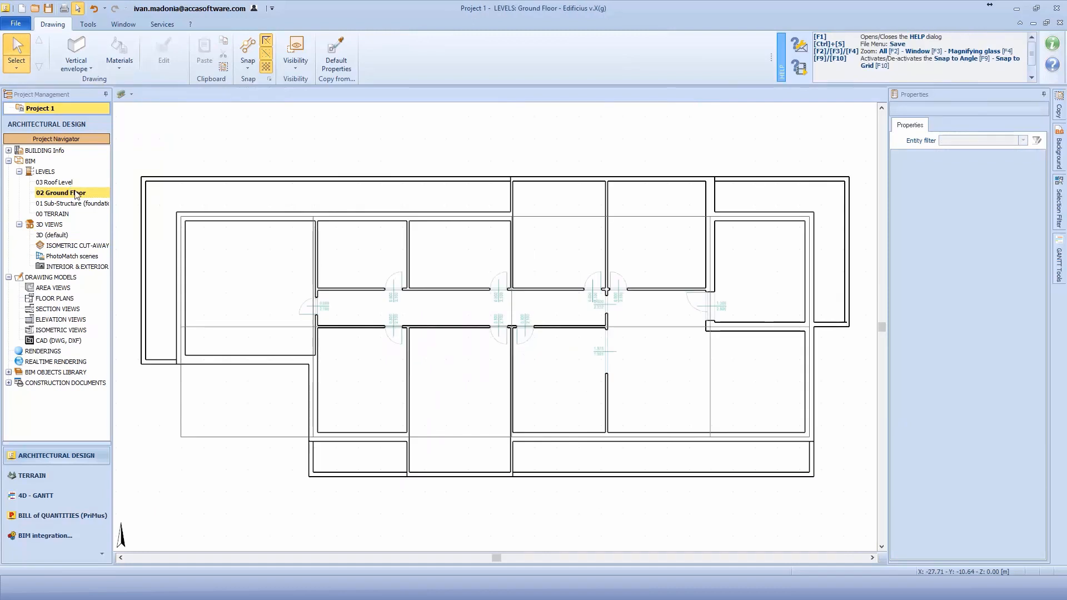
{"action": "scroll", "coordinate": [708, 311], "scroll_direction": "up", "scroll_amount": 4}
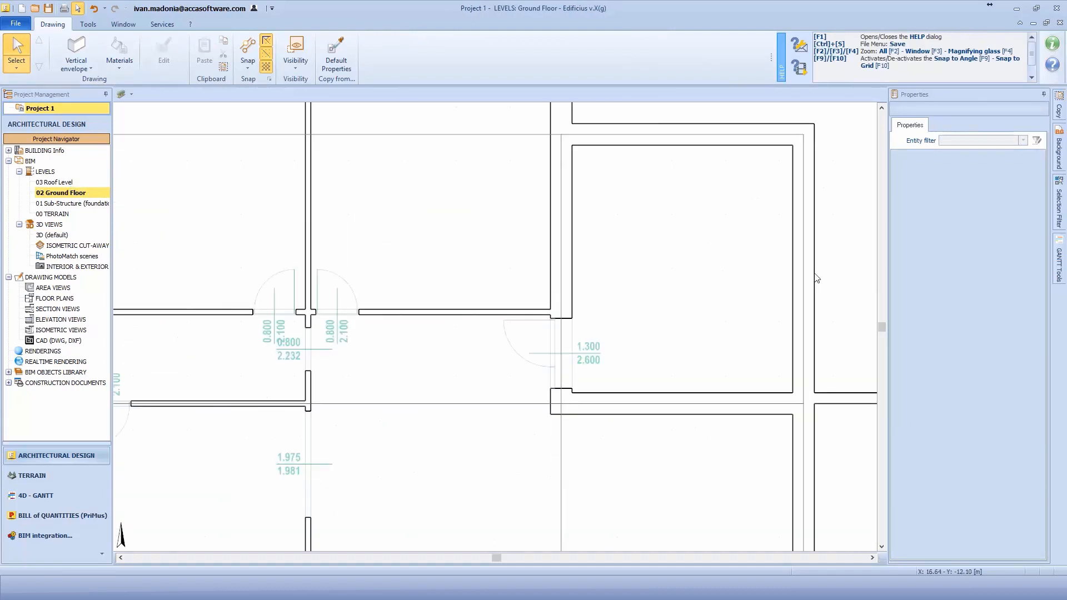
{"action": "middle_click_drag", "start_coordinate": [788, 230], "coordinate": [622, 274]}
{"action": "scroll", "coordinate": [623, 274], "scroll_direction": "up", "scroll_amount": 1}
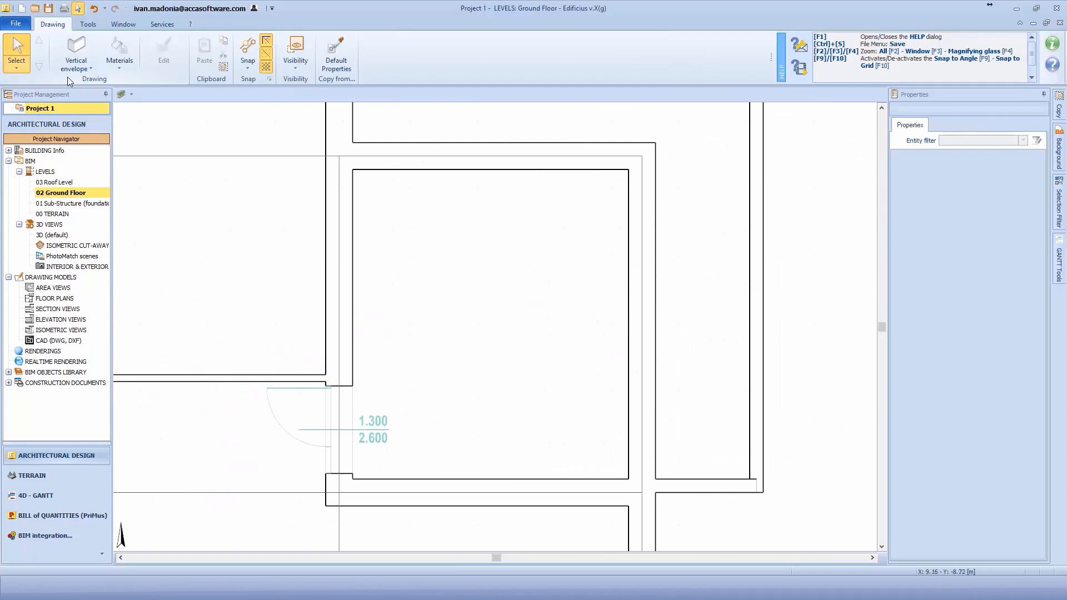
{"action": "left_click", "coordinate": [75, 62]}
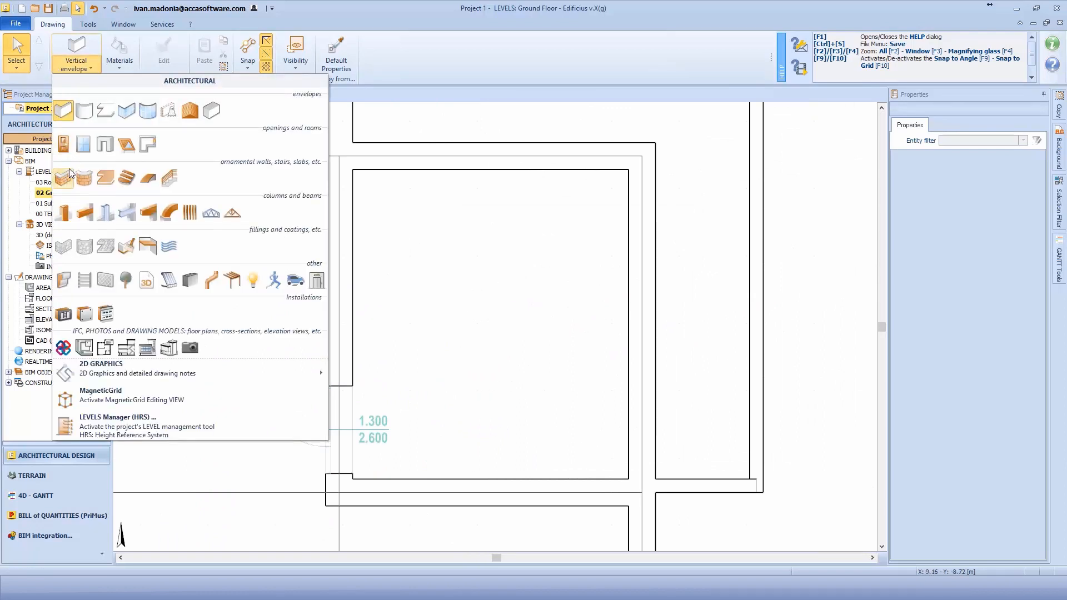
{"action": "left_click", "coordinate": [130, 178]}
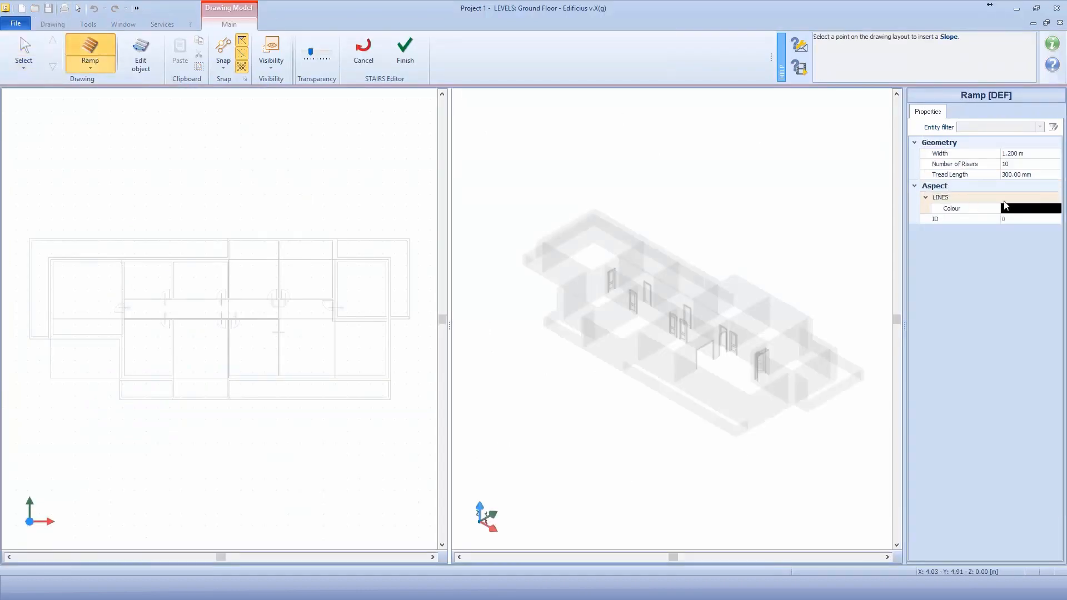
Place a straight ramp with 7 risers, 1.2 m wide and with 300 mm treads, against the room's right wall
{"action": "left_click", "coordinate": [1027, 164]}
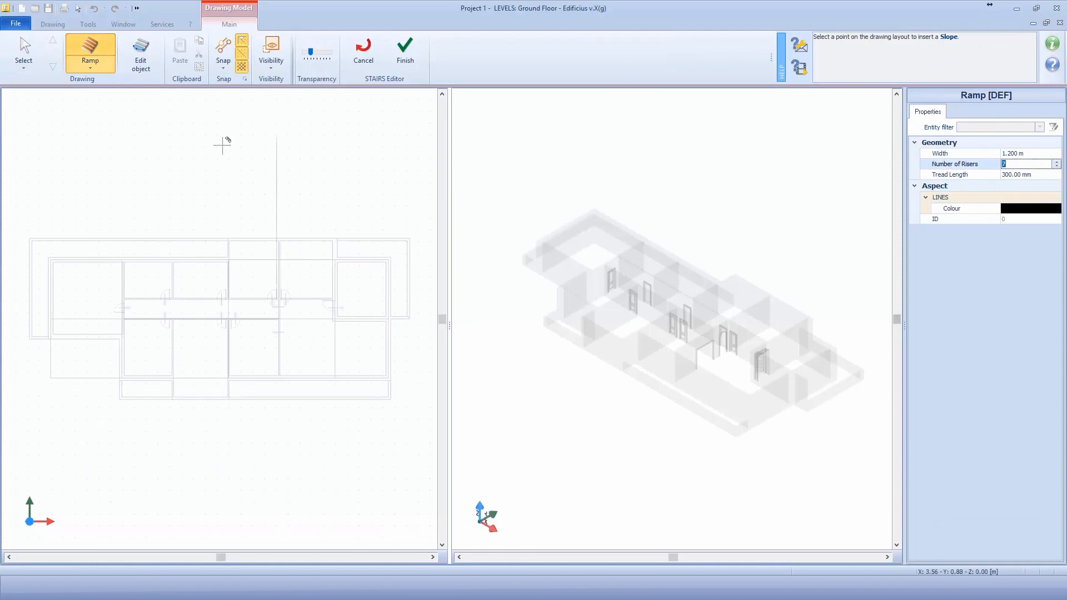
{"action": "scroll", "coordinate": [392, 300], "scroll_direction": "up", "scroll_amount": 5}
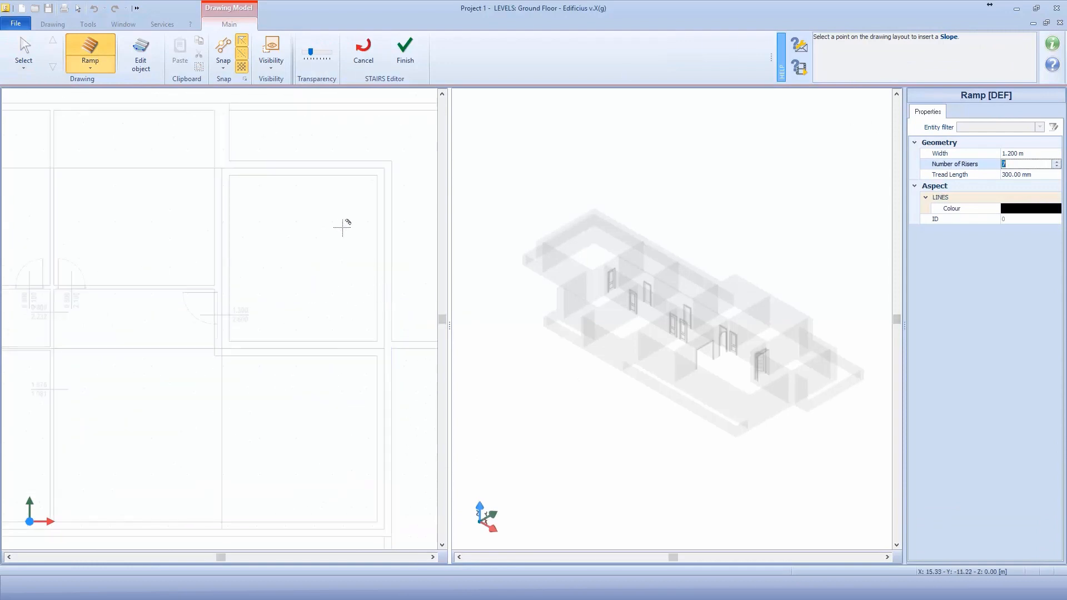
{"action": "scroll", "coordinate": [293, 278], "scroll_direction": "up", "scroll_amount": 3}
{"action": "left_click", "coordinate": [291, 319]}
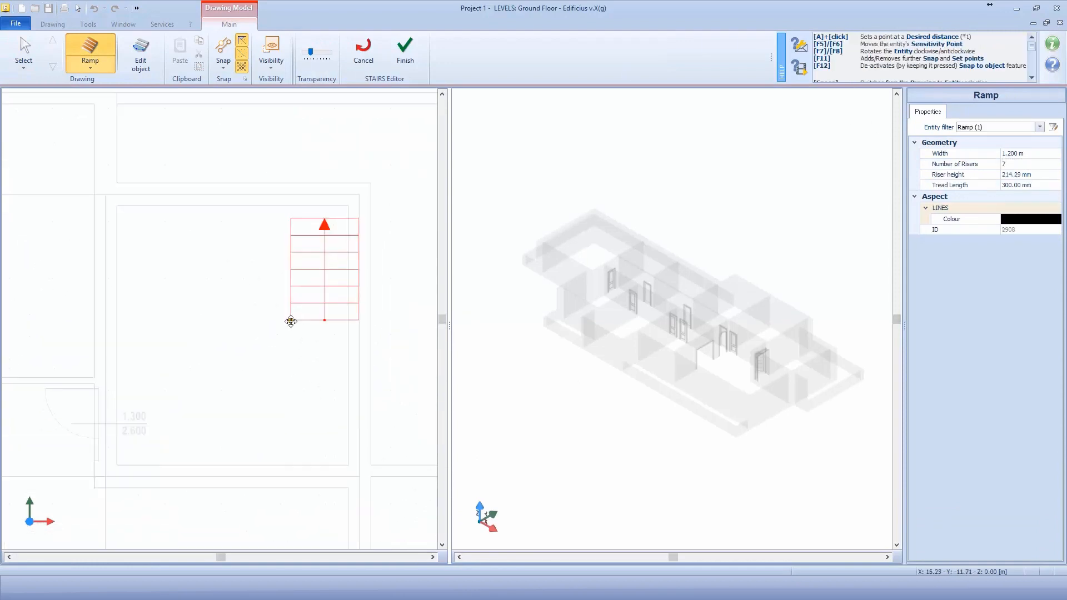
{"action": "key", "text": "F5"}
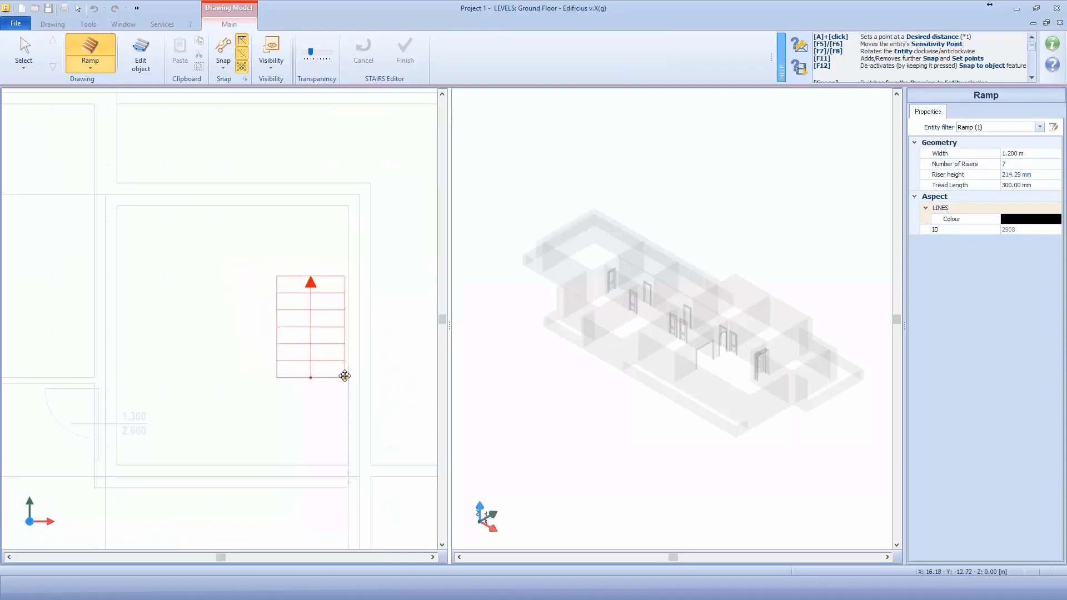
{"action": "left_click", "coordinate": [345, 376]}
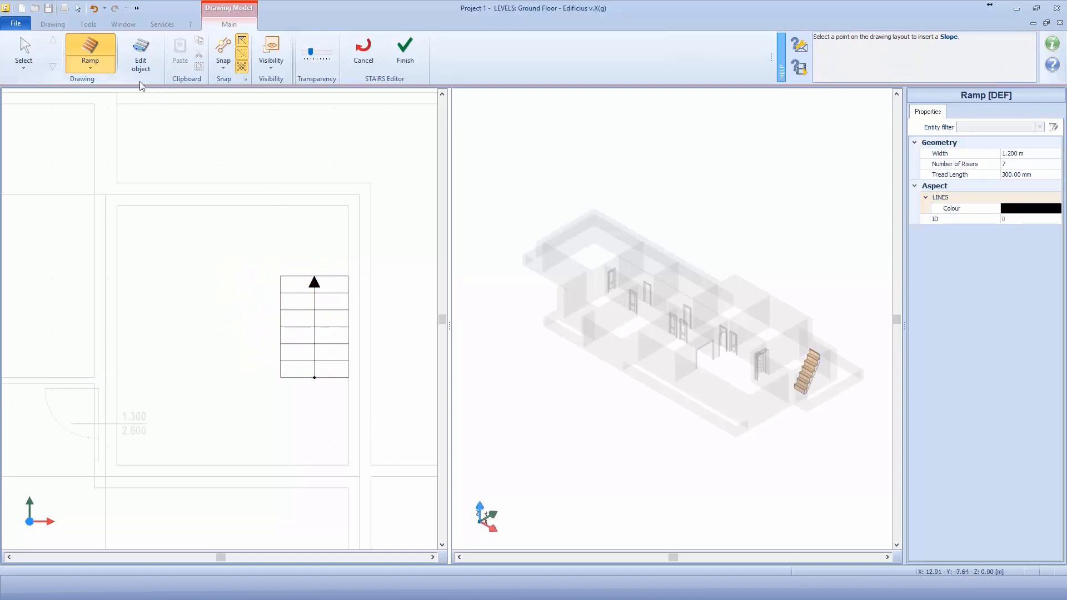
Add a 1.3 m by 1.2 m landing in the room's upper-right corner and move the ramp up to meet it
{"action": "left_click", "coordinate": [98, 66]}
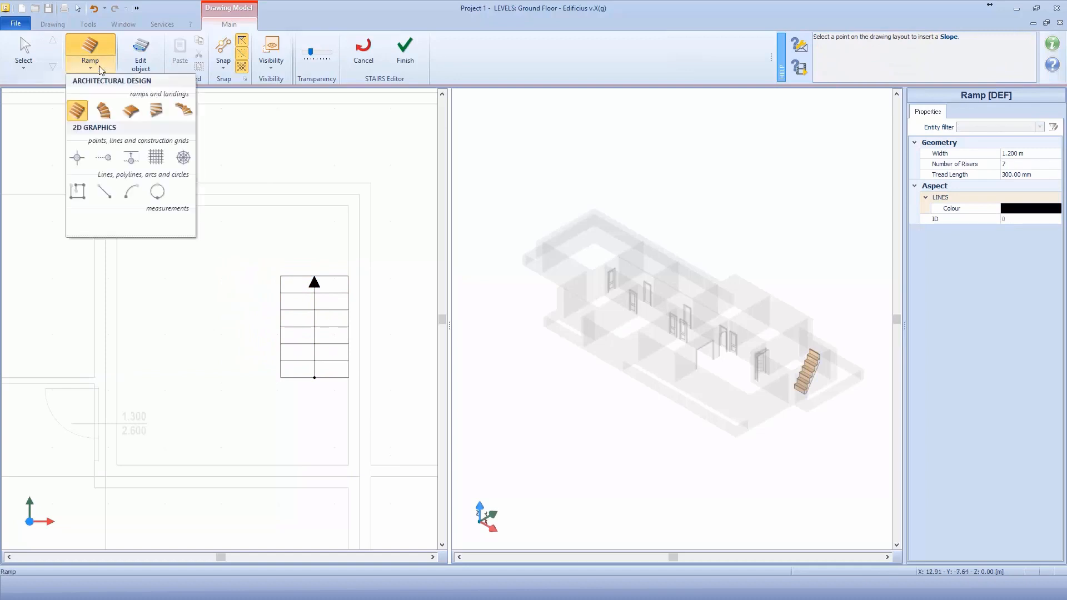
{"action": "left_click", "coordinate": [133, 118]}
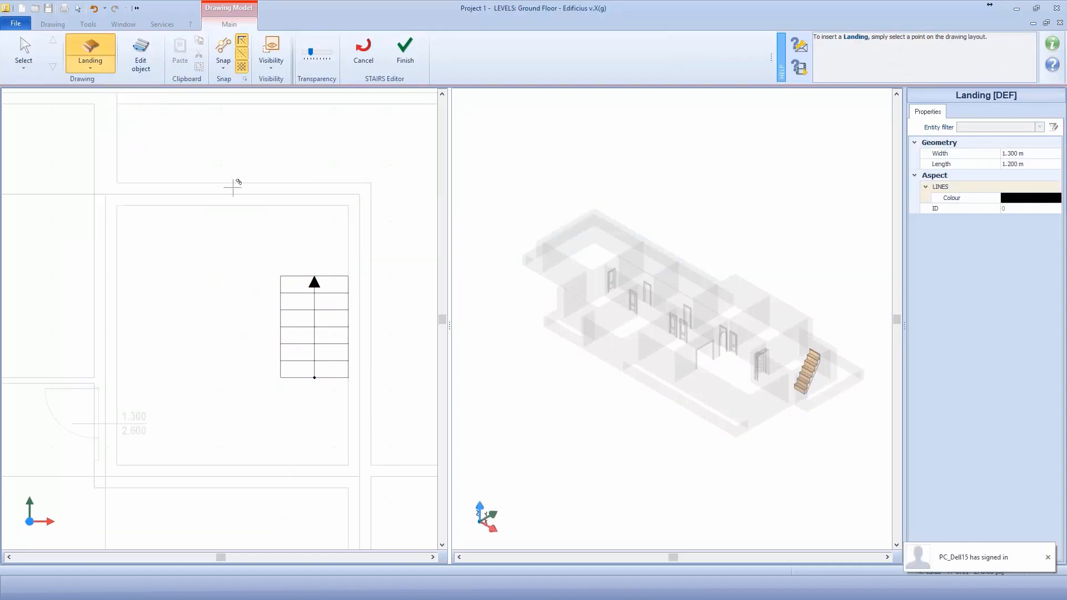
{"action": "left_click", "coordinate": [346, 207]}
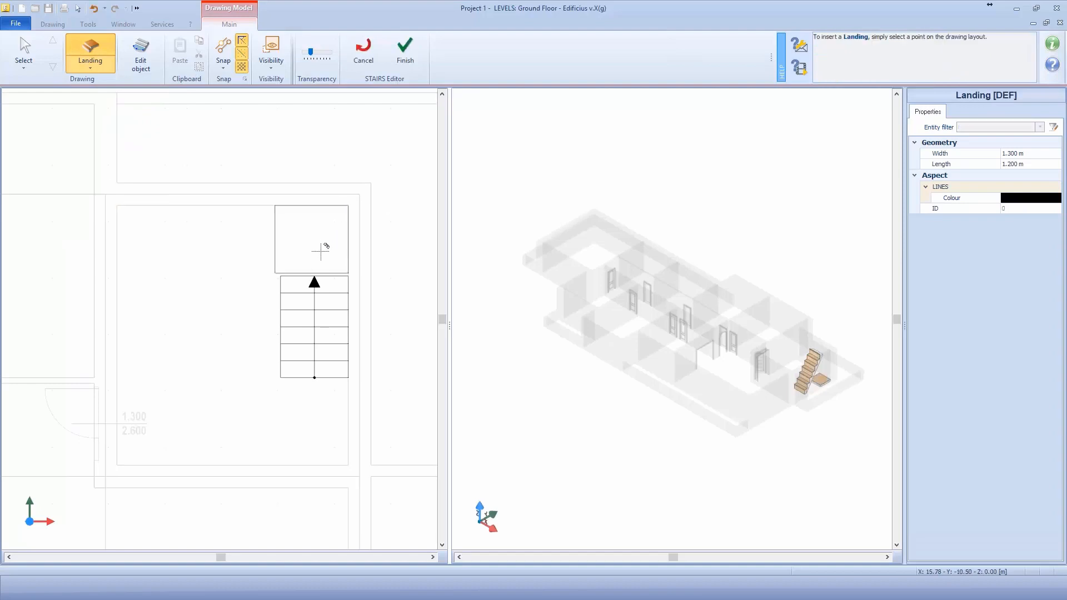
{"action": "key", "text": "Escape"}
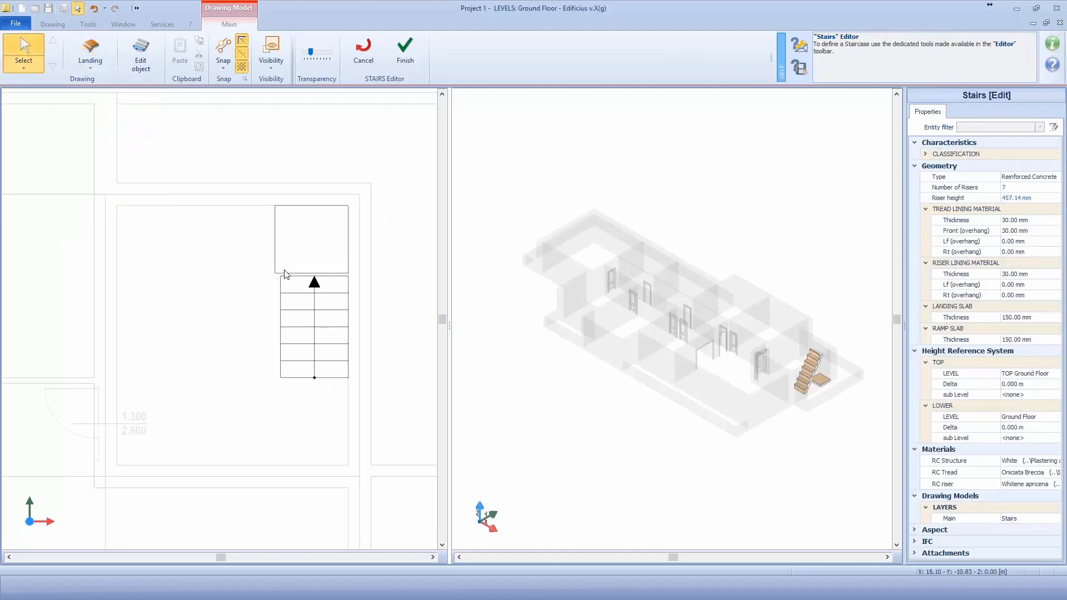
{"action": "left_click", "coordinate": [285, 276]}
{"action": "left_click_drag", "start_coordinate": [349, 276], "coordinate": [340, 277]}
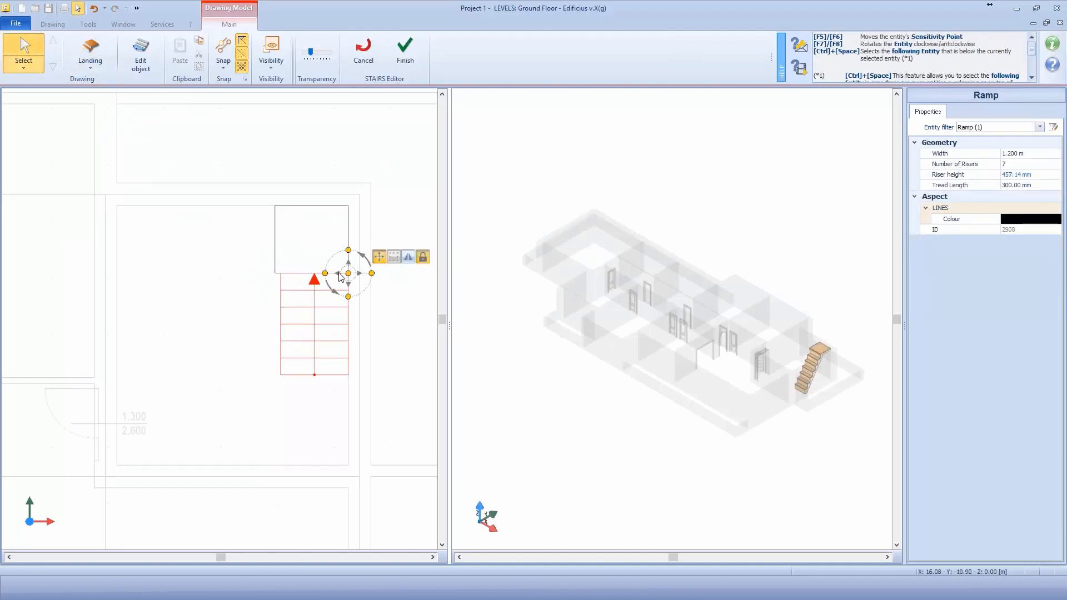
Add a 1.2 m wide, 6-riser ramp running left from the corner landing and copy that landing to the ramp's far end
{"action": "left_click", "coordinate": [104, 69]}
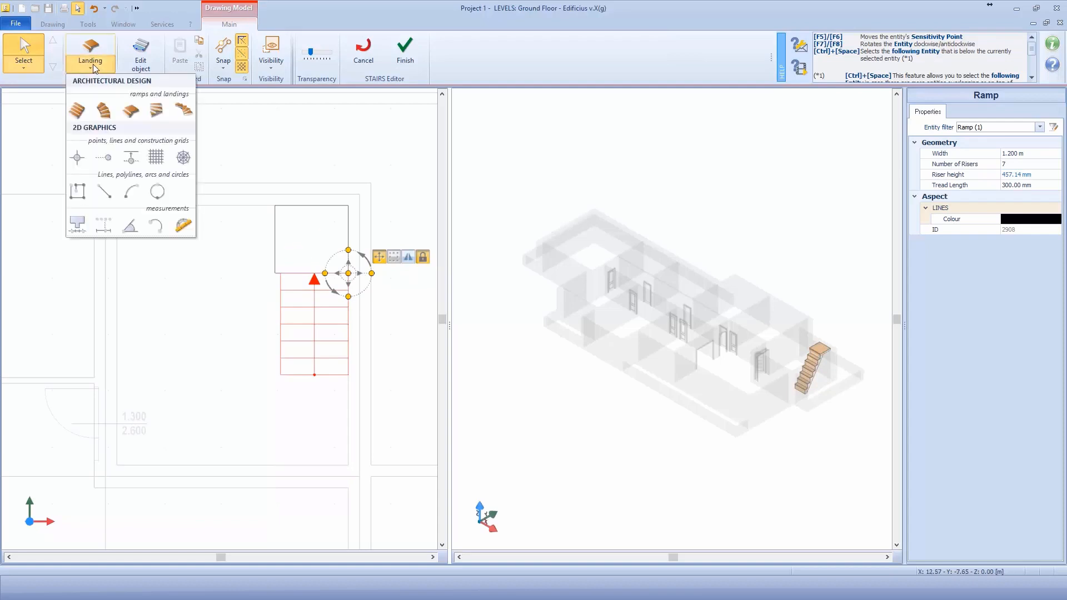
{"action": "left_click", "coordinate": [77, 110]}
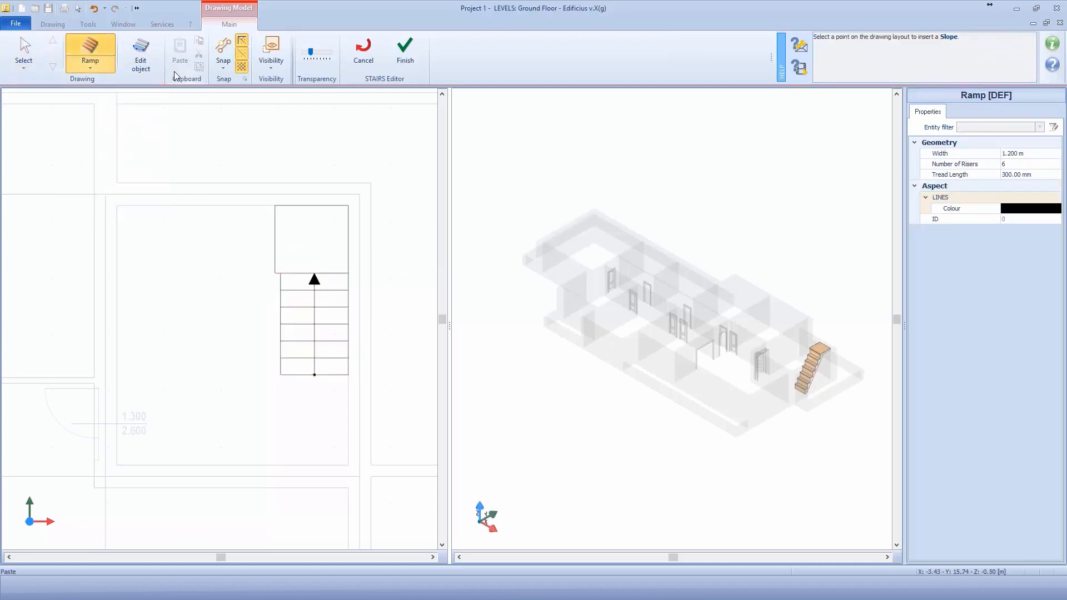
{"action": "left_click_drag", "start_coordinate": [271, 252], "coordinate": [280, 274]}
{"action": "key", "text": "F8"}
{"action": "left_click", "coordinate": [335, 213]}
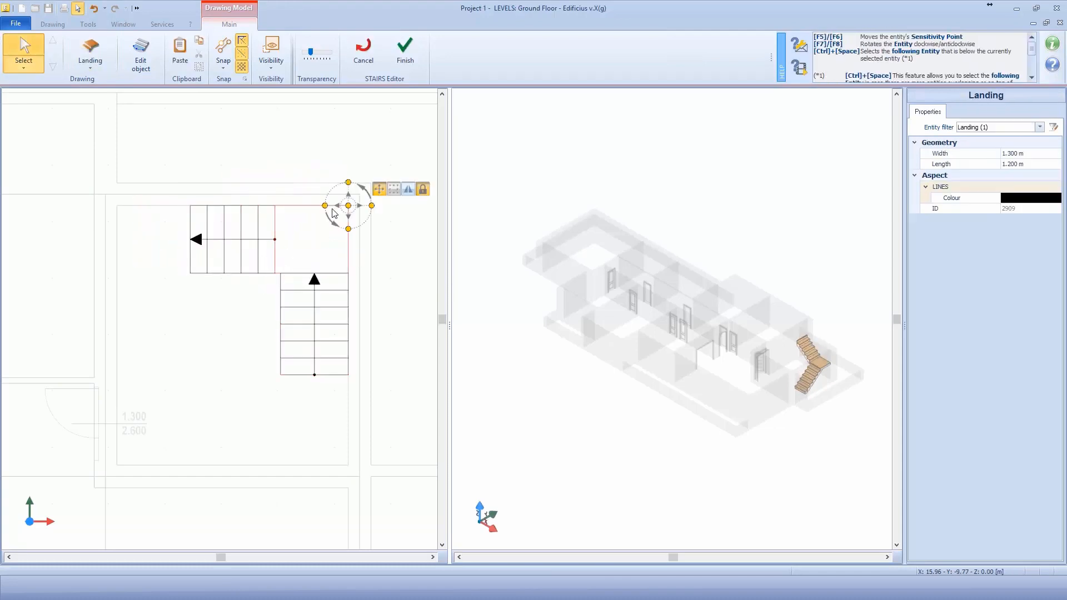
{"action": "left_click_drag", "start_coordinate": [331, 208], "coordinate": [190, 274]}
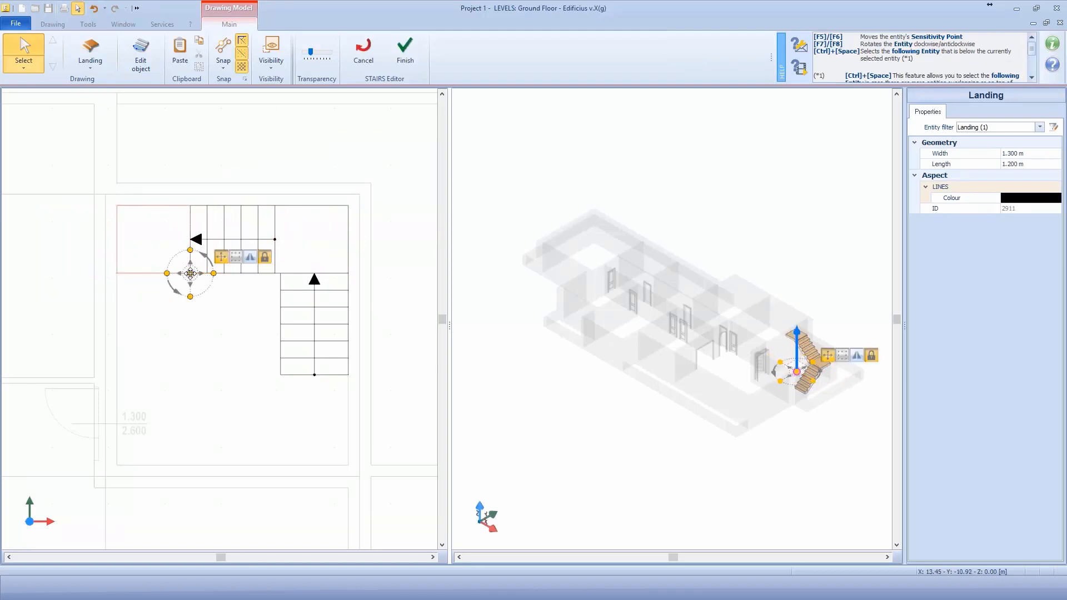
Copy the 7-riser ramp to the room's left wall, running downward from the lower edge of the upper-left landing
{"action": "left_click", "coordinate": [280, 305]}
{"action": "mouse_move", "coordinate": [281, 304]}
{"action": "left_mouse_down", "text": "ctrl"}
{"action": "mouse_move", "coordinate": [250, 314]}
{"action": "mouse_move", "coordinate": [194, 364]}
{"action": "mouse_move", "coordinate": [180, 403]}
{"action": "mouse_move", "coordinate": [195, 382]}
{"action": "mouse_move", "coordinate": [156, 404]}
{"action": "mouse_move", "coordinate": [117, 272]}
{"action": "left_mouse_up", "text": "ctrl"}
{"action": "left_click", "coordinate": [121, 403]}
{"action": "scroll", "coordinate": [117, 273], "scroll_direction": "up", "scroll_amount": 4}
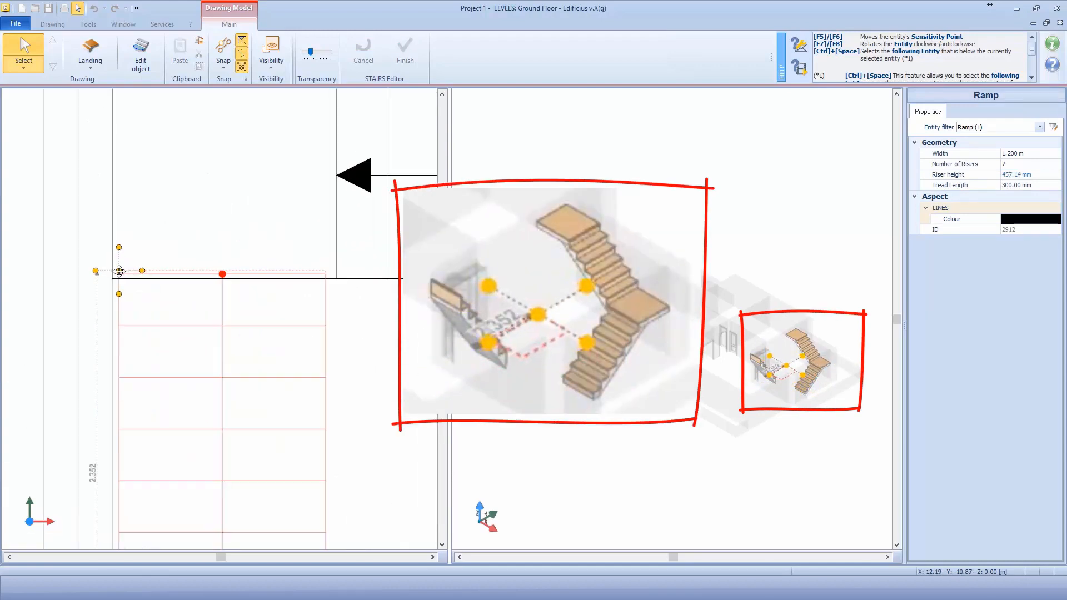
{"action": "left_click", "coordinate": [344, 315]}
{"action": "scroll", "coordinate": [345, 314], "scroll_direction": "down", "scroll_amount": 4}
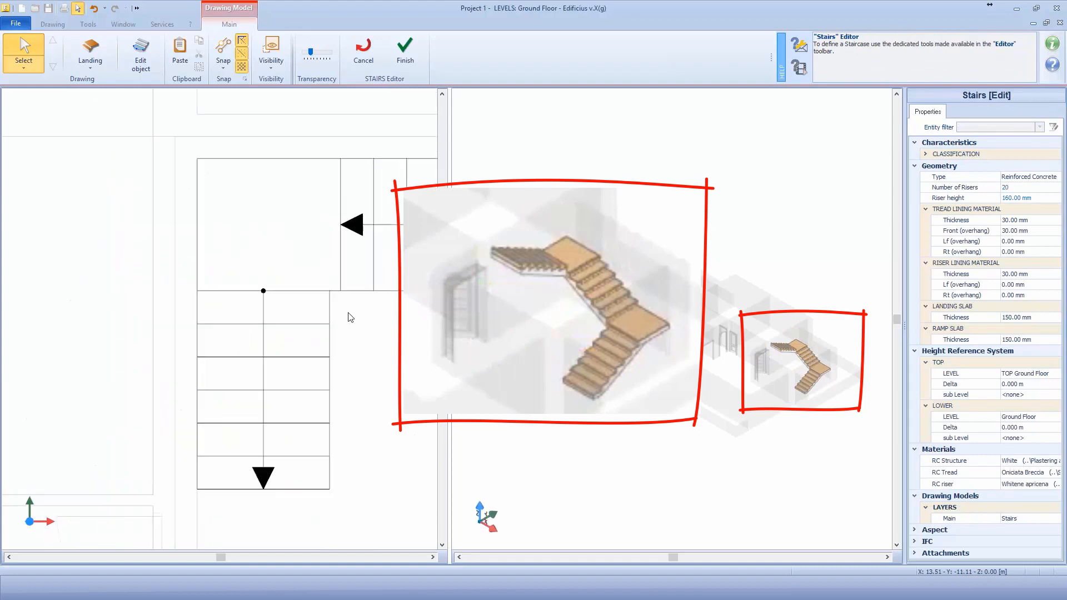
Copy the upper-left landing to the end of the descending ramp along the left wall
{"action": "middle_click_drag", "start_coordinate": [338, 309], "coordinate": [187, 231]}
{"action": "left_click", "coordinate": [188, 226]}
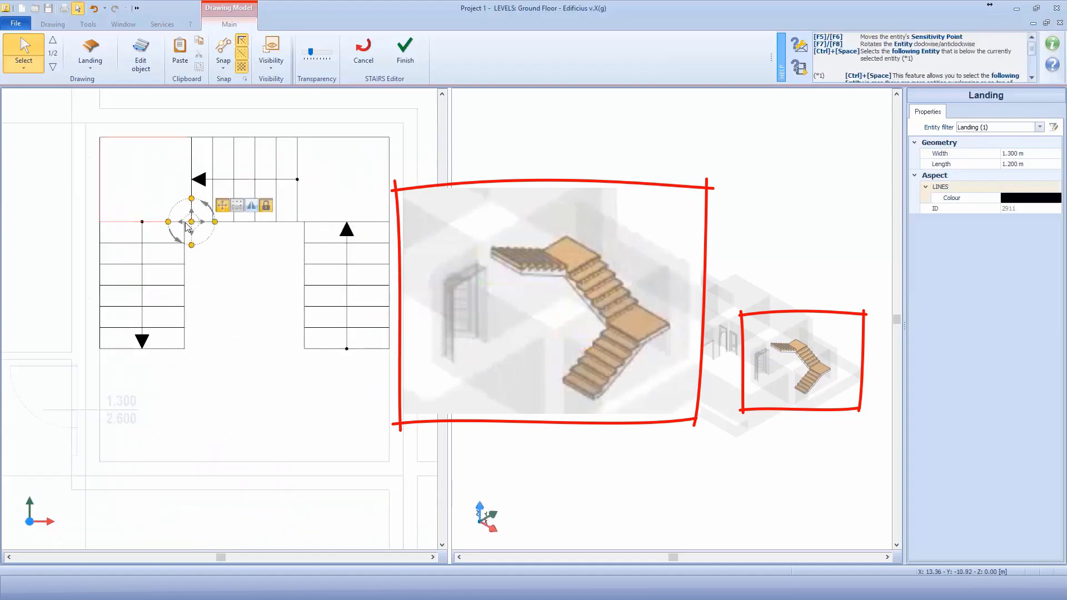
{"action": "left_click_drag", "start_coordinate": [191, 222], "coordinate": [99, 348]}
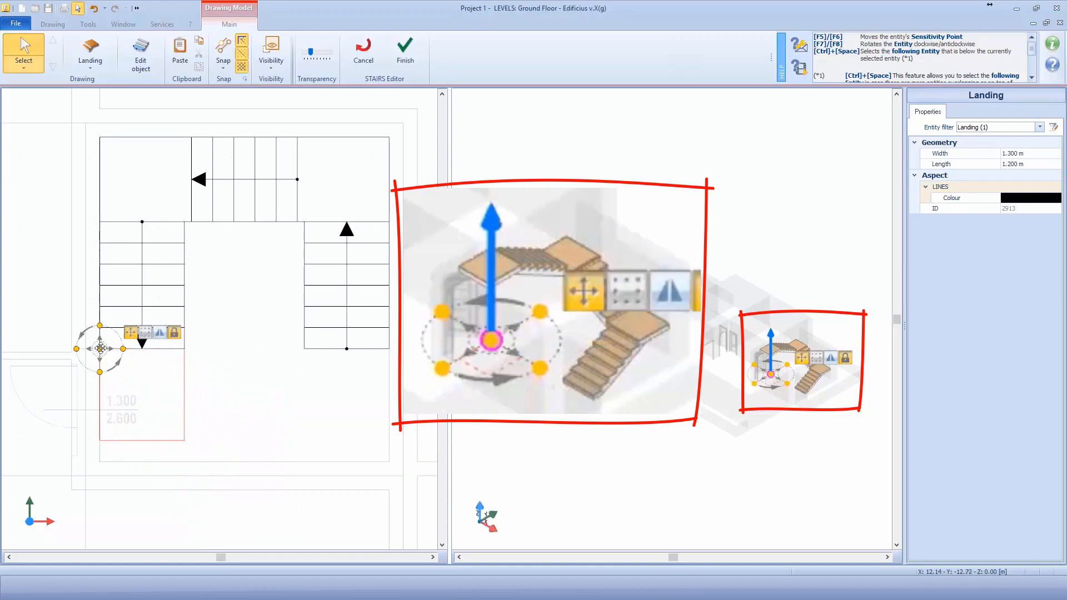
Stretch the last landing's free edge to the room's lower wall, making it 1.6 m wide, and finish the staircase
{"action": "left_click", "coordinate": [149, 53]}
{"action": "left_click", "coordinate": [151, 440]}
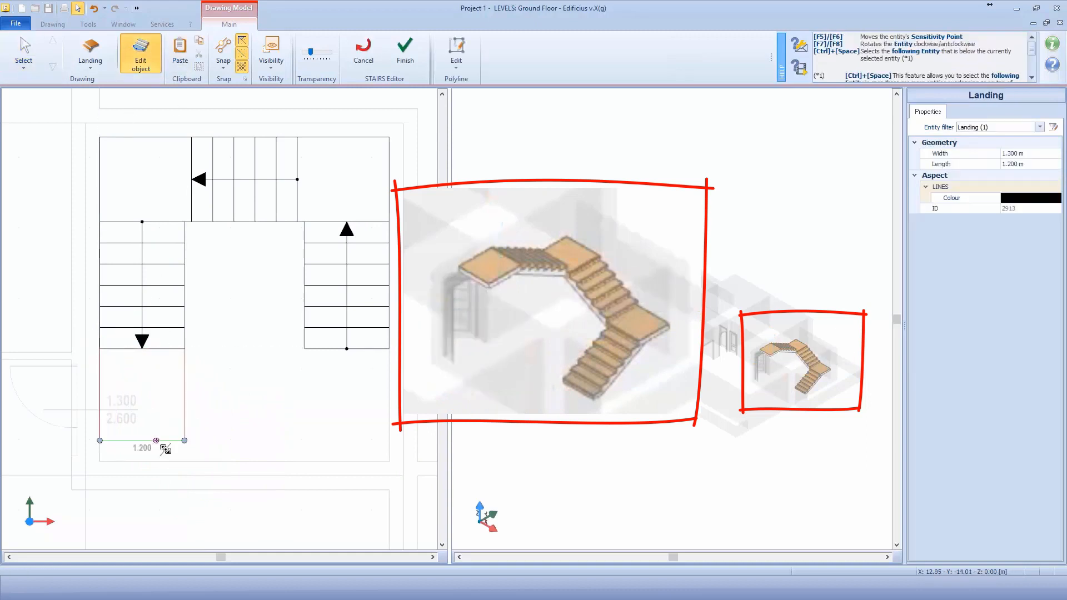
{"action": "left_click_drag", "start_coordinate": [165, 449], "coordinate": [168, 470]}
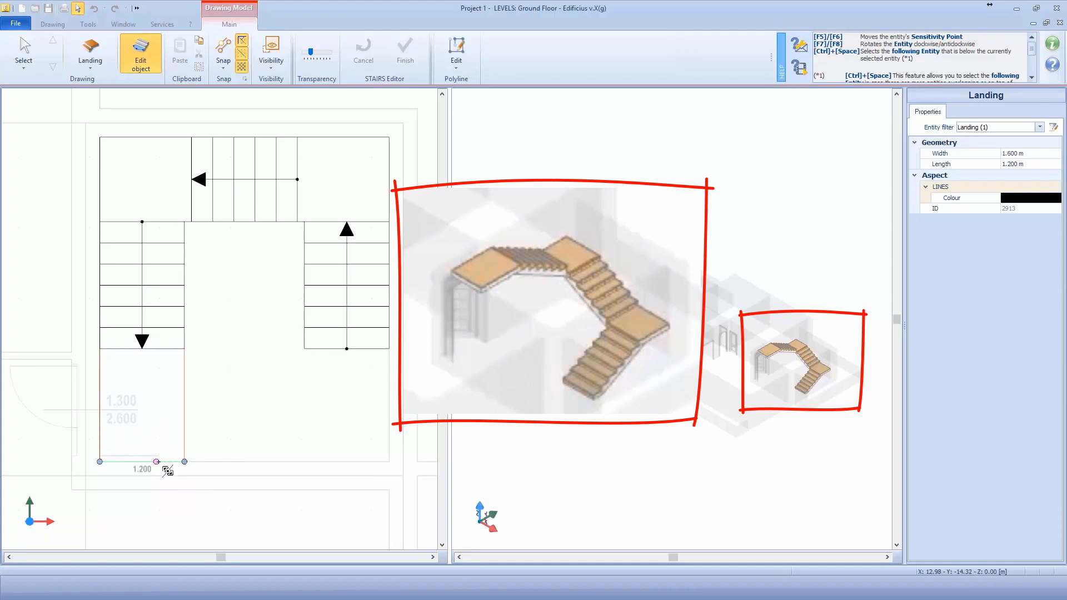
{"action": "left_click", "coordinate": [402, 53]}
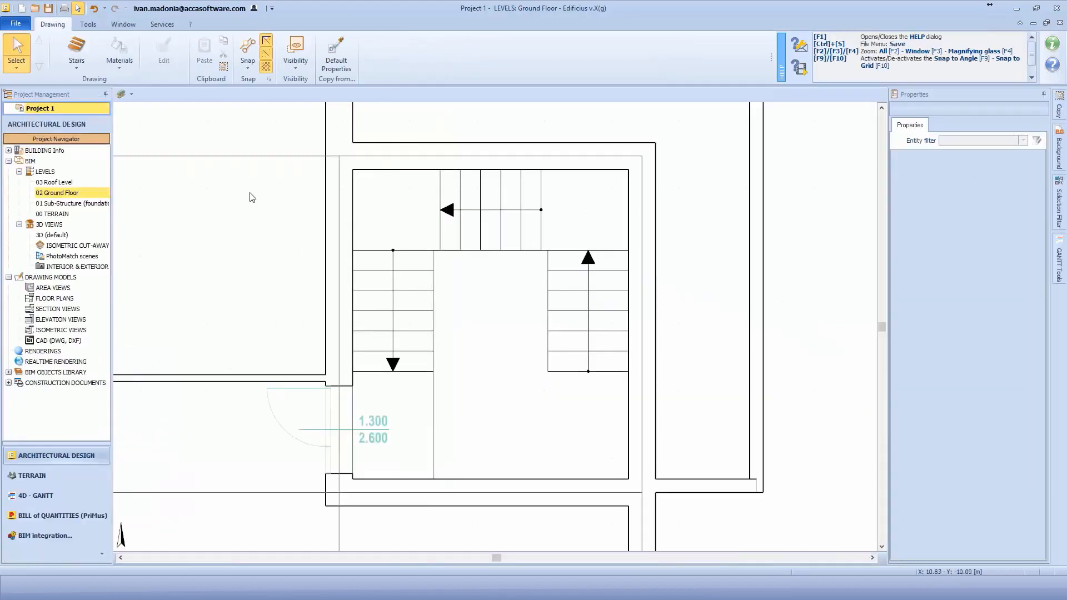
In the default 3D view, start a railing for the staircase using the Round pipe [VM] model from the railings and parapets library
{"action": "left_click", "coordinate": [56, 236]}
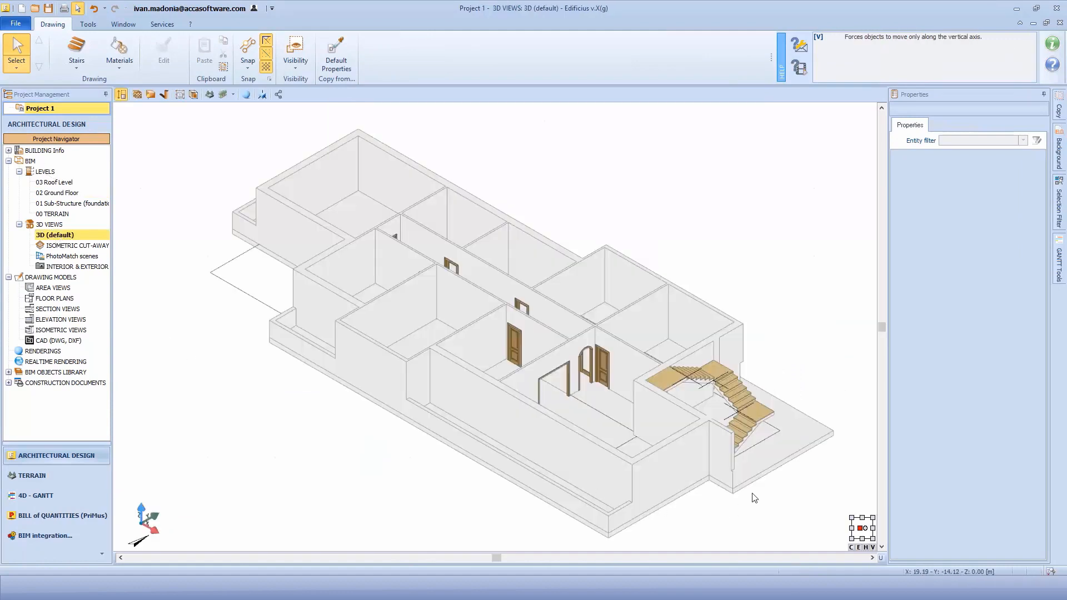
{"action": "middle_click_drag", "start_coordinate": [751, 494], "coordinate": [637, 491]}
{"action": "scroll", "coordinate": [493, 491], "scroll_direction": "up", "scroll_amount": 5}
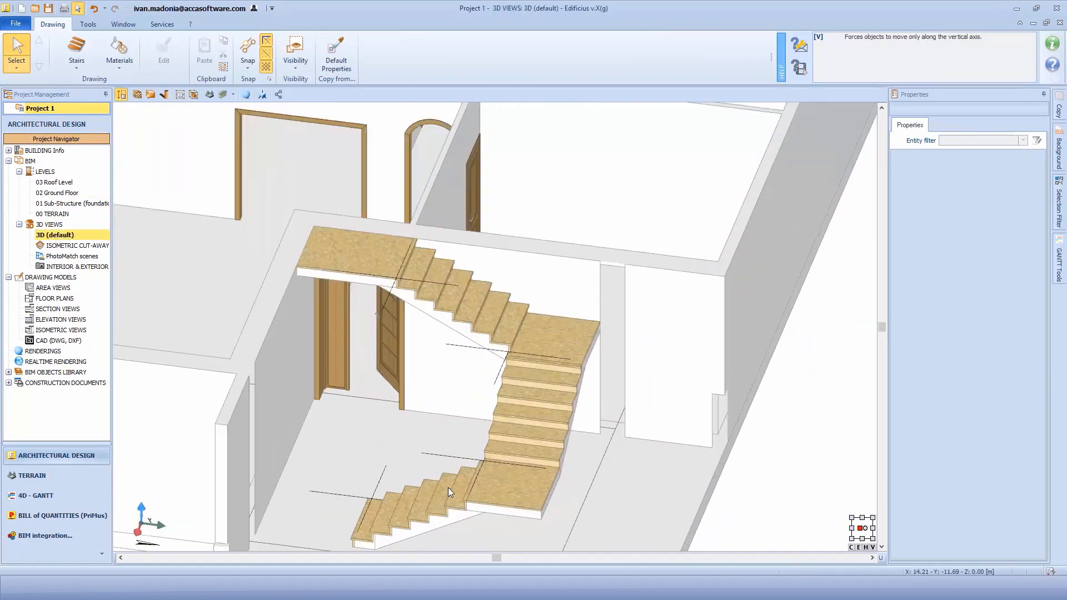
{"action": "scroll", "coordinate": [447, 489], "scroll_direction": "up", "scroll_amount": 5}
{"action": "middle_click_drag", "start_coordinate": [488, 491], "coordinate": [479, 374]}
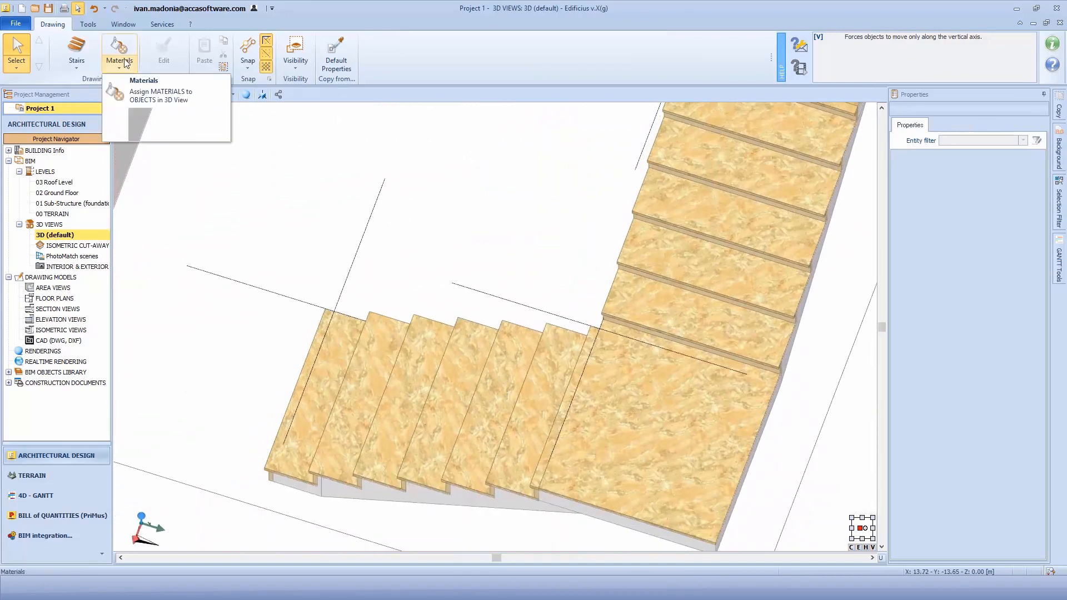
{"action": "left_click", "coordinate": [77, 66]}
{"action": "left_click", "coordinate": [164, 179]}
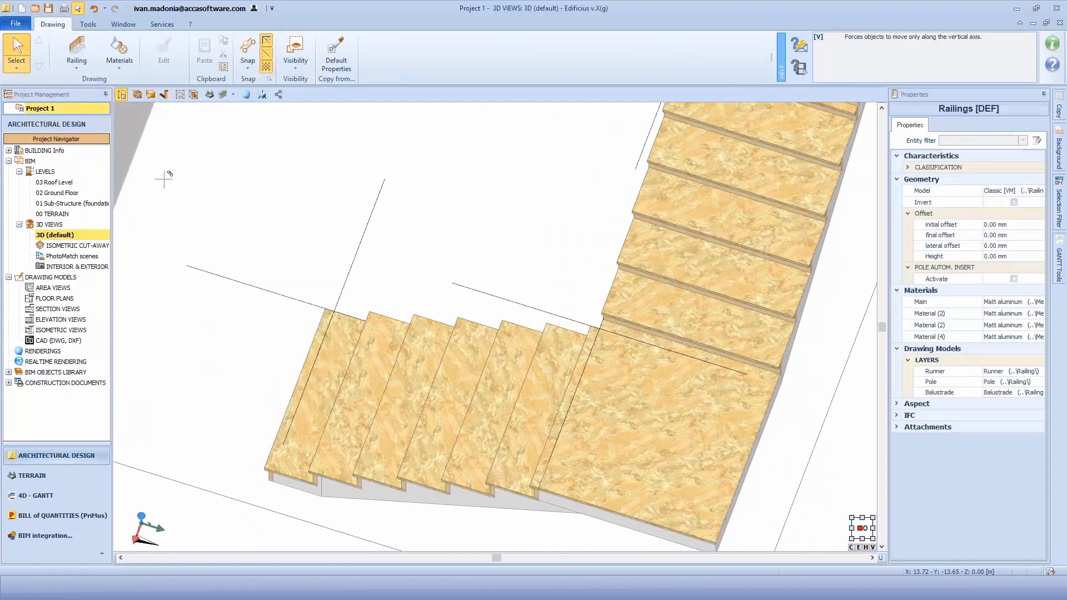
{"action": "left_click", "coordinate": [1002, 191]}
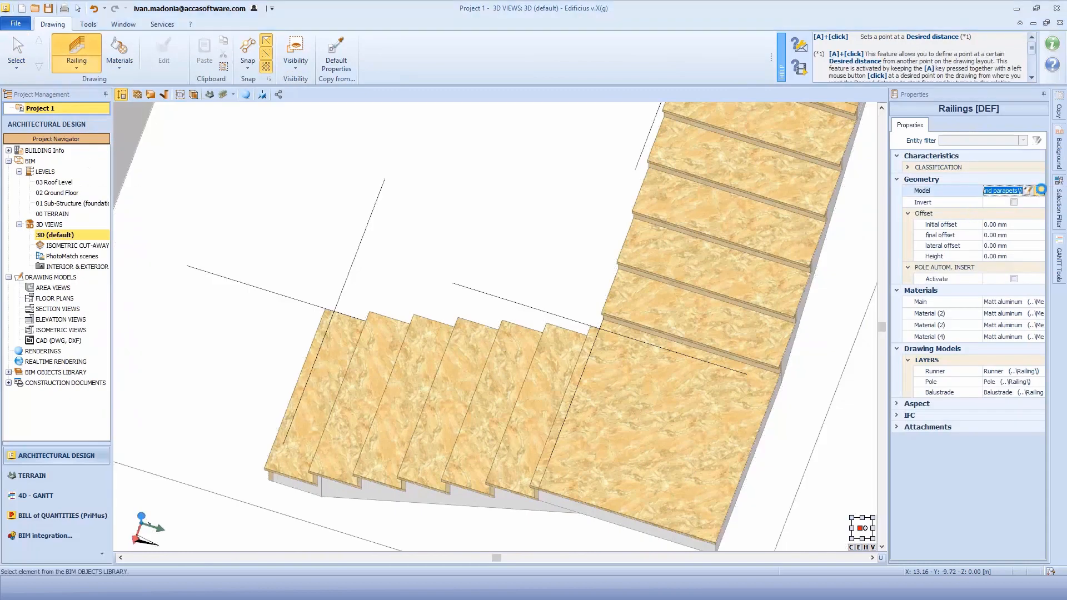
{"action": "left_click", "coordinate": [1035, 190]}
{"action": "scroll", "coordinate": [961, 266], "scroll_direction": "up", "scroll_amount": 3}
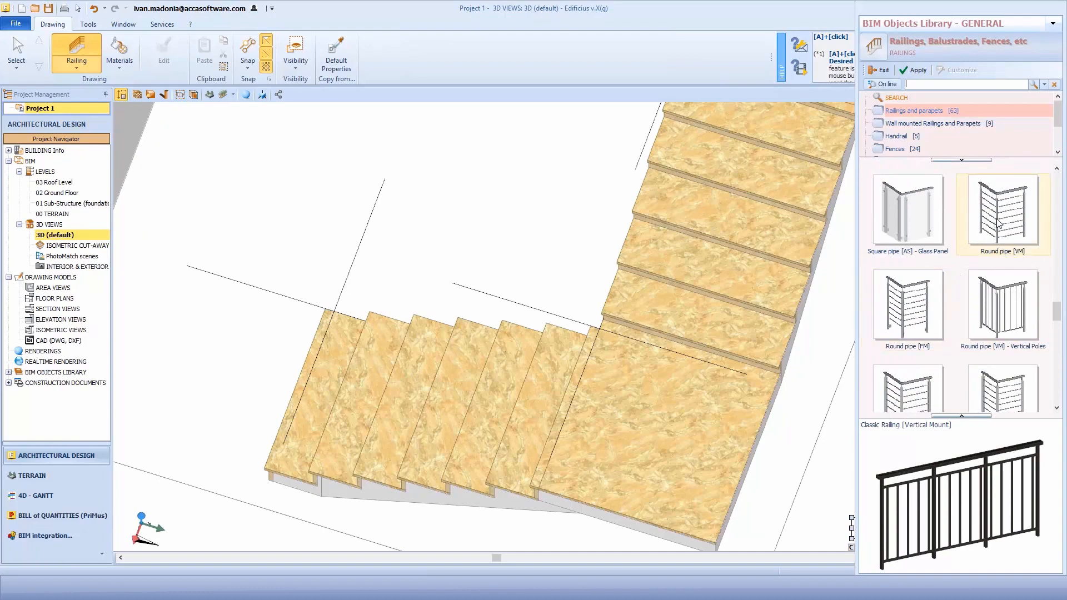
{"action": "double_click", "coordinate": [998, 222]}
Draw the first railing segment along the inner edge of the lowest flight, from its first step to the first landing
{"action": "scroll", "coordinate": [334, 310], "scroll_direction": "up", "scroll_amount": 8}
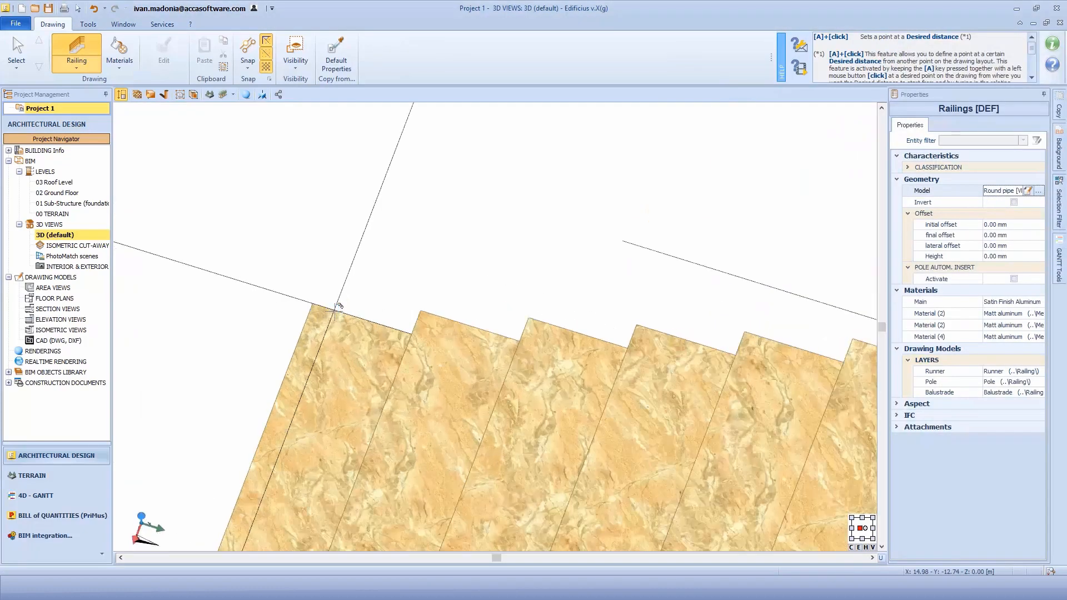
{"action": "left_click", "coordinate": [334, 310]}
{"action": "scroll", "coordinate": [497, 339], "scroll_direction": "down", "scroll_amount": 9}
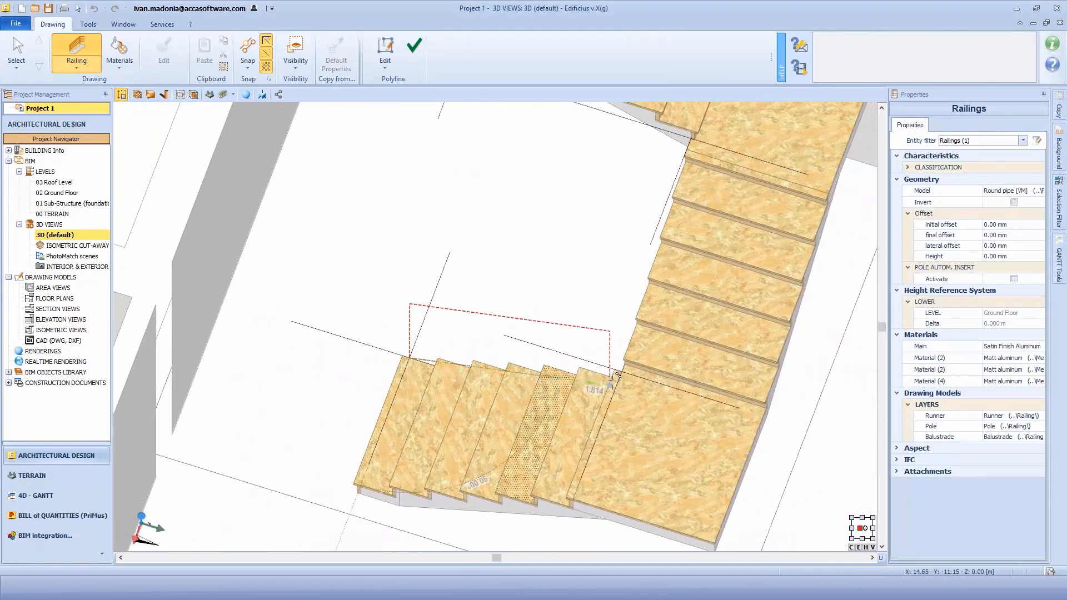
{"action": "scroll", "coordinate": [606, 384], "scroll_direction": "up", "scroll_amount": 5}
{"action": "left_click", "coordinate": [630, 361]}
{"action": "scroll", "coordinate": [644, 363], "scroll_direction": "down", "scroll_amount": 5}
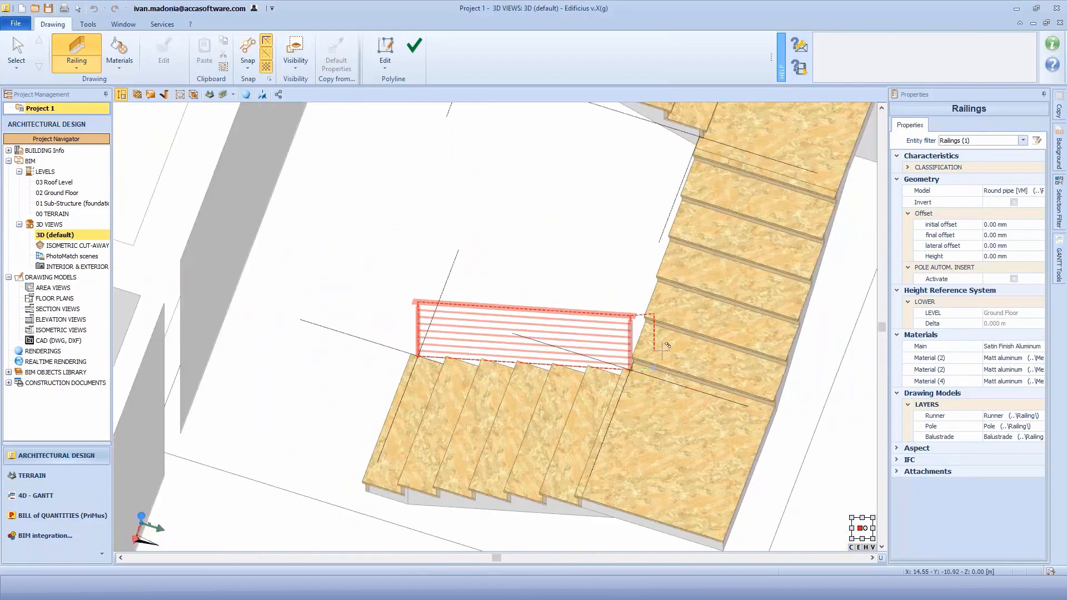
Continue the railing along the inner edges of the middle and upper flights, ending at the top landing, and finish it
{"action": "middle_click_drag", "start_coordinate": [721, 200], "coordinate": [701, 397]}
{"action": "scroll", "coordinate": [686, 354], "scroll_direction": "up", "scroll_amount": 4}
{"action": "scroll", "coordinate": [689, 349], "scroll_direction": "up", "scroll_amount": 1}
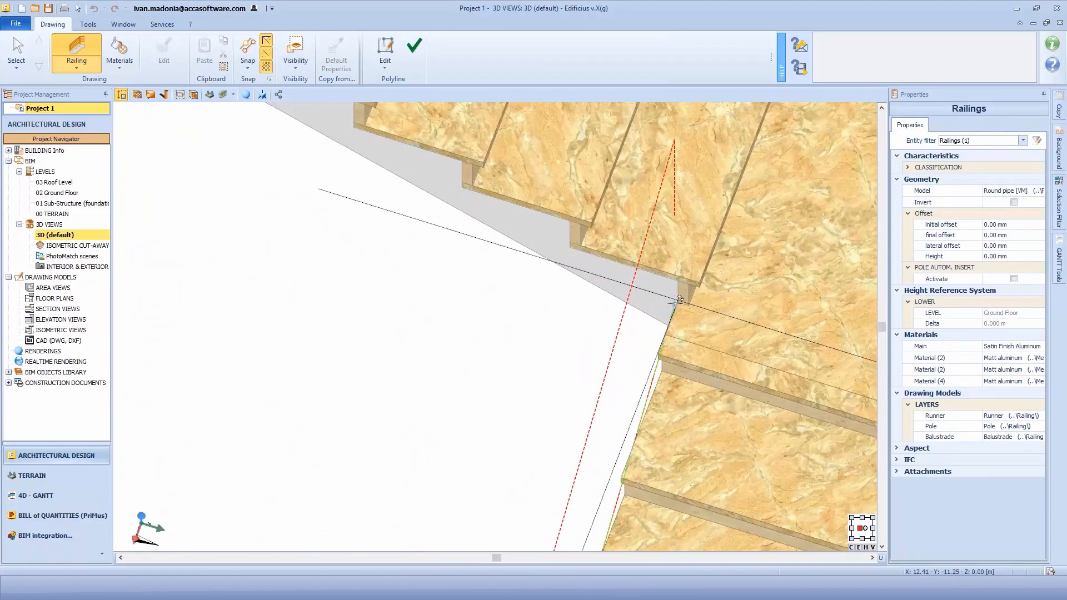
{"action": "left_click", "coordinate": [680, 274]}
{"action": "scroll", "coordinate": [680, 275], "scroll_direction": "down", "scroll_amount": 5}
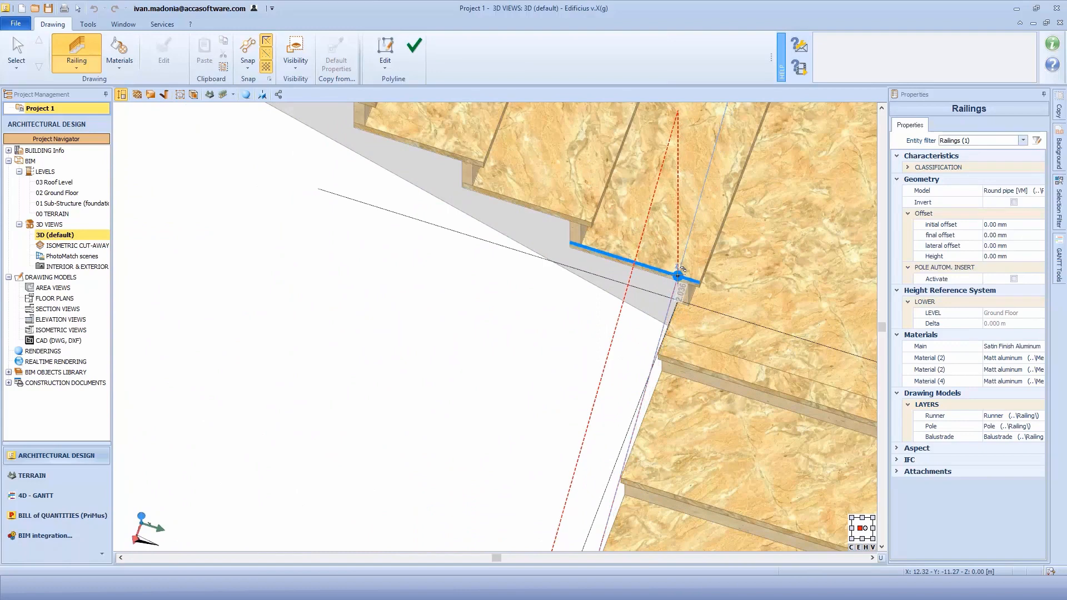
{"action": "scroll", "coordinate": [669, 361], "scroll_direction": "up", "scroll_amount": 5}
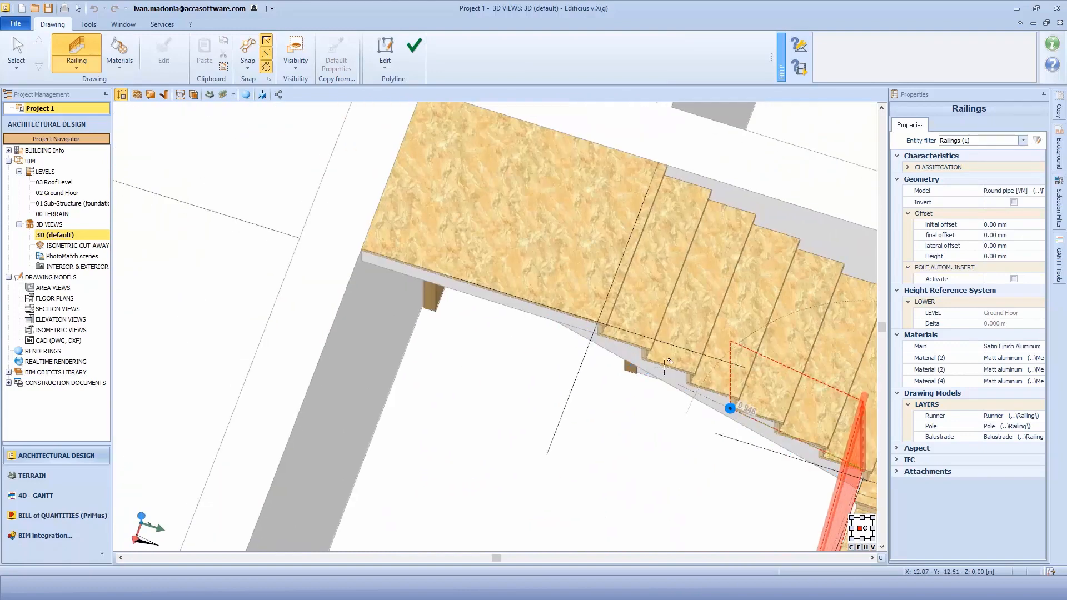
{"action": "left_click", "coordinate": [600, 315]}
{"action": "left_click", "coordinate": [414, 47]}
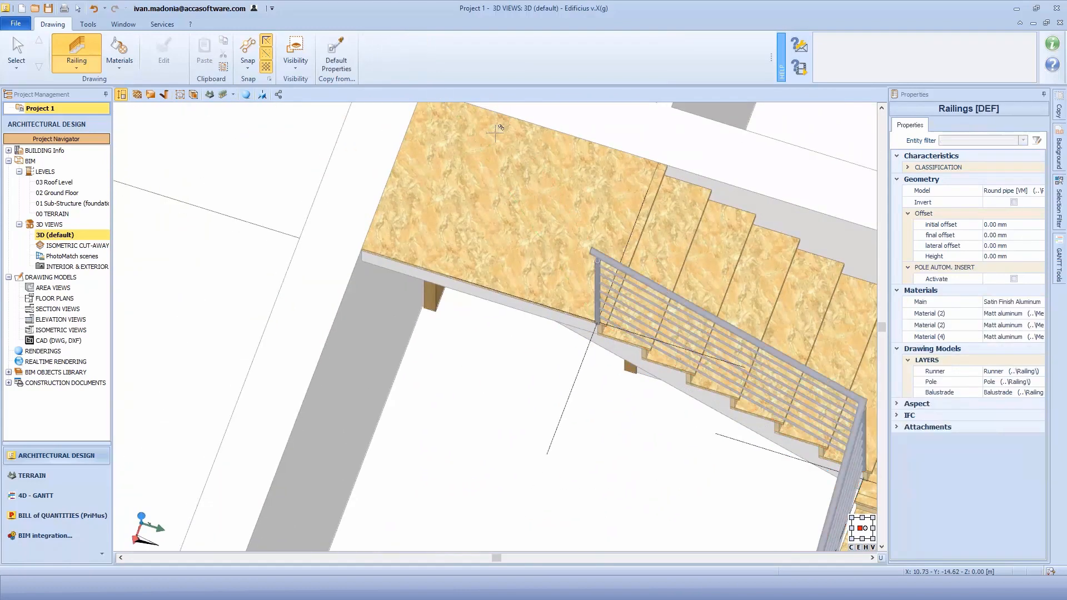
Activate automatic pole insertion for the staircase railing
{"action": "middle_click_drag", "start_coordinate": [556, 344], "coordinate": [422, 197]}
{"action": "left_click", "coordinate": [26, 49]}
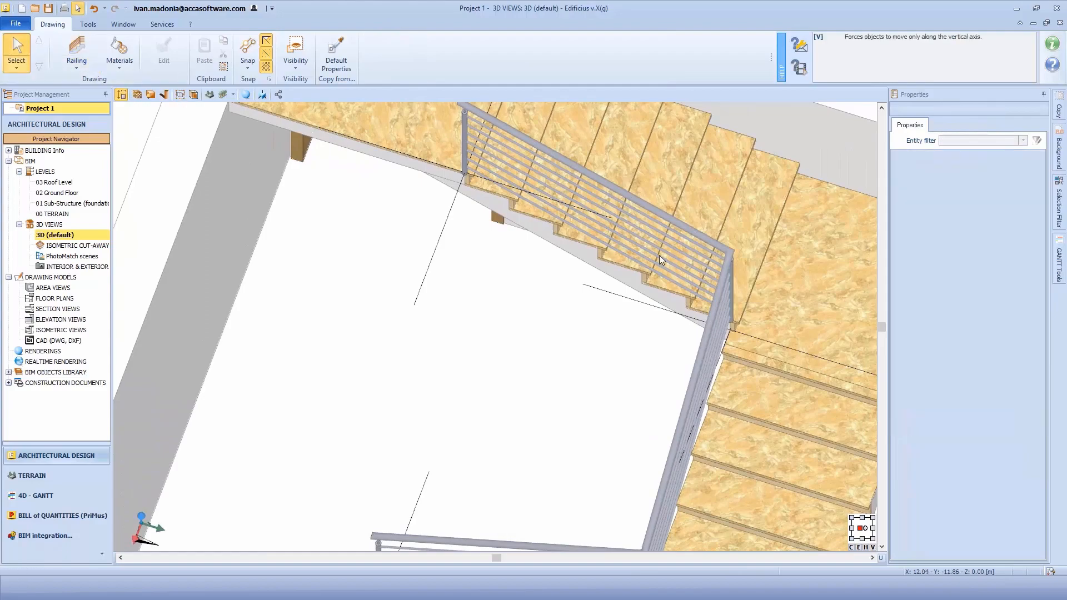
{"action": "left_click", "coordinate": [669, 229]}
{"action": "left_click", "coordinate": [1013, 278]}
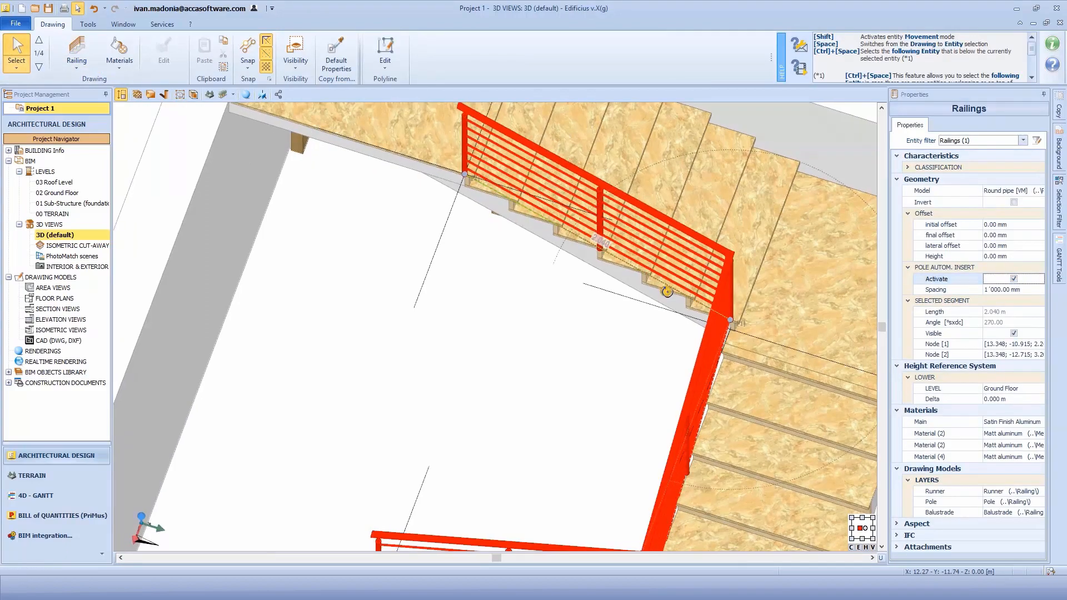
Examine the staircase and its railing with the added poles from several angles in the 3D view
{"action": "middle_click_drag", "start_coordinate": [667, 290], "coordinate": [644, 289]}
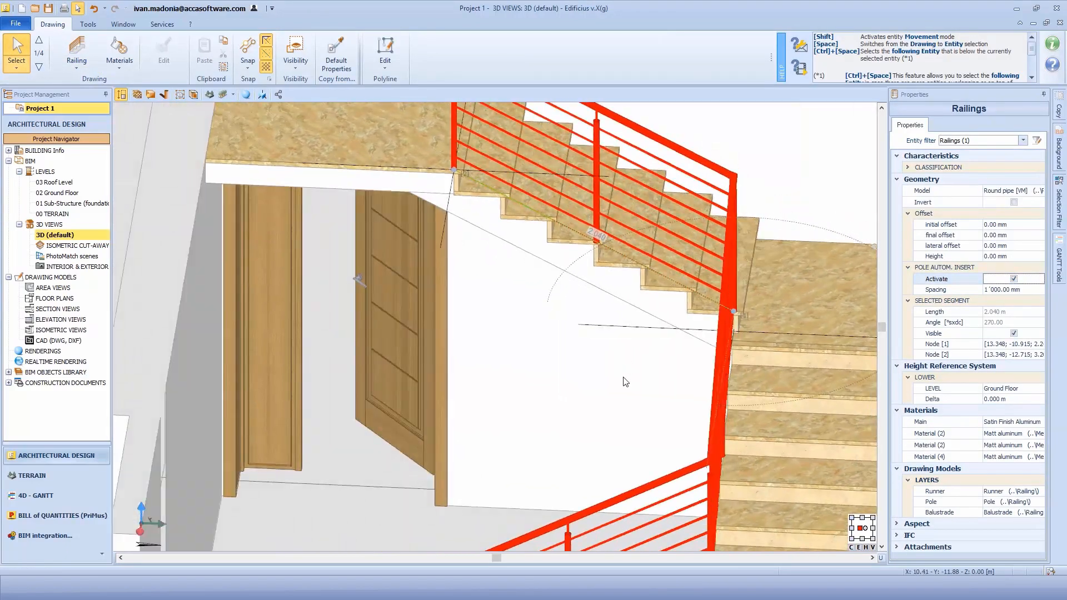
{"action": "middle_click_drag", "start_coordinate": [623, 381], "coordinate": [685, 205]}
{"action": "scroll", "coordinate": [627, 399], "scroll_direction": "down", "scroll_amount": 3}
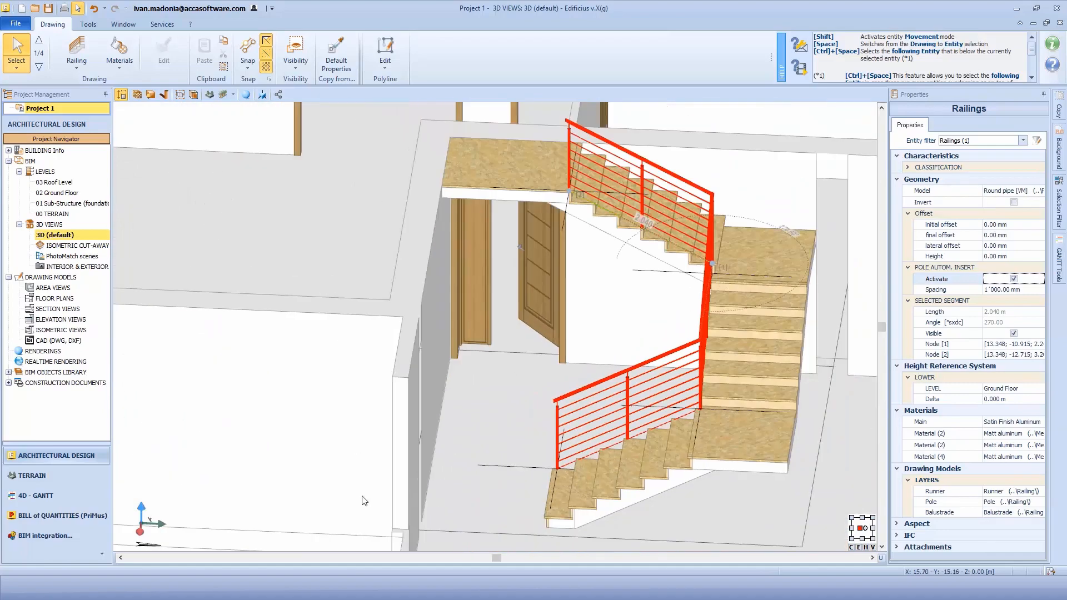
{"action": "middle_click_drag", "start_coordinate": [364, 501], "coordinate": [263, 395]}
{"action": "left_click", "coordinate": [861, 457]}
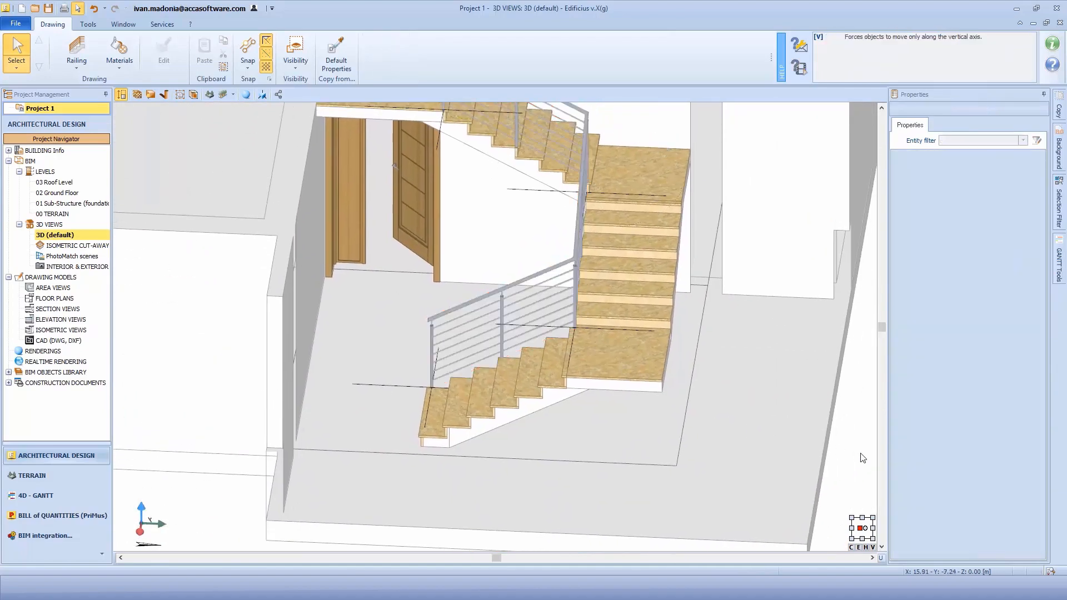
{"action": "middle_click_drag", "start_coordinate": [726, 409], "coordinate": [745, 417]}
{"action": "mouse_move", "coordinate": [758, 414]}
{"action": "middle_mouse_down"}
{"action": "mouse_move", "coordinate": [736, 402]}
{"action": "mouse_move", "coordinate": [697, 406]}
{"action": "mouse_move", "coordinate": [743, 415]}
{"action": "middle_mouse_up"}
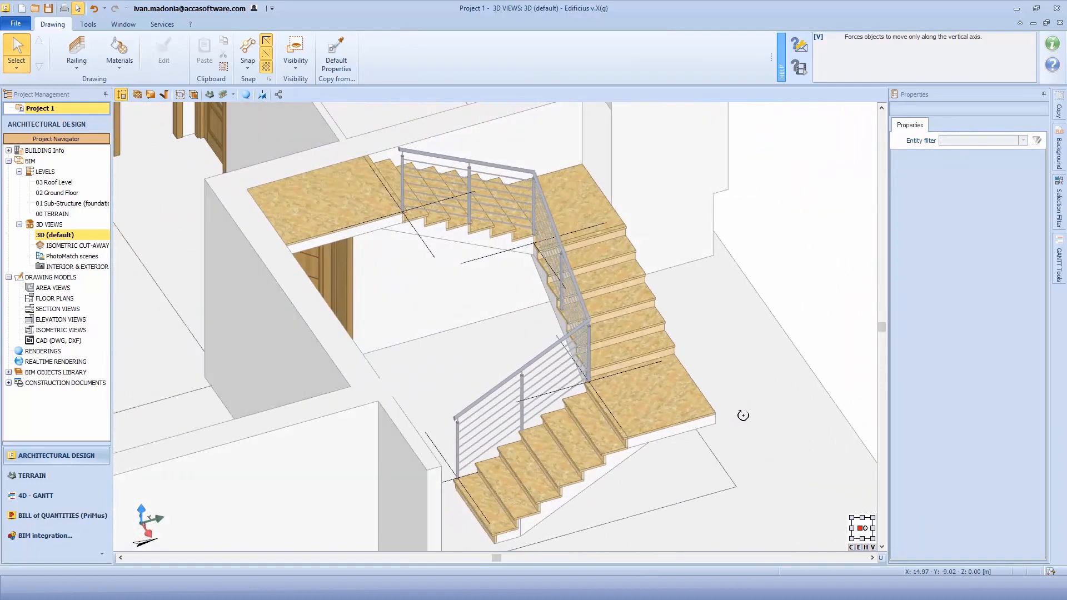
{"action": "middle_click", "coordinate": [683, 387]}
{"action": "middle_click", "coordinate": [682, 388]}
Copy the staircase together with its railing and paste the copy outside the building, beyond the original staircase
{"action": "left_click", "coordinate": [180, 95]}
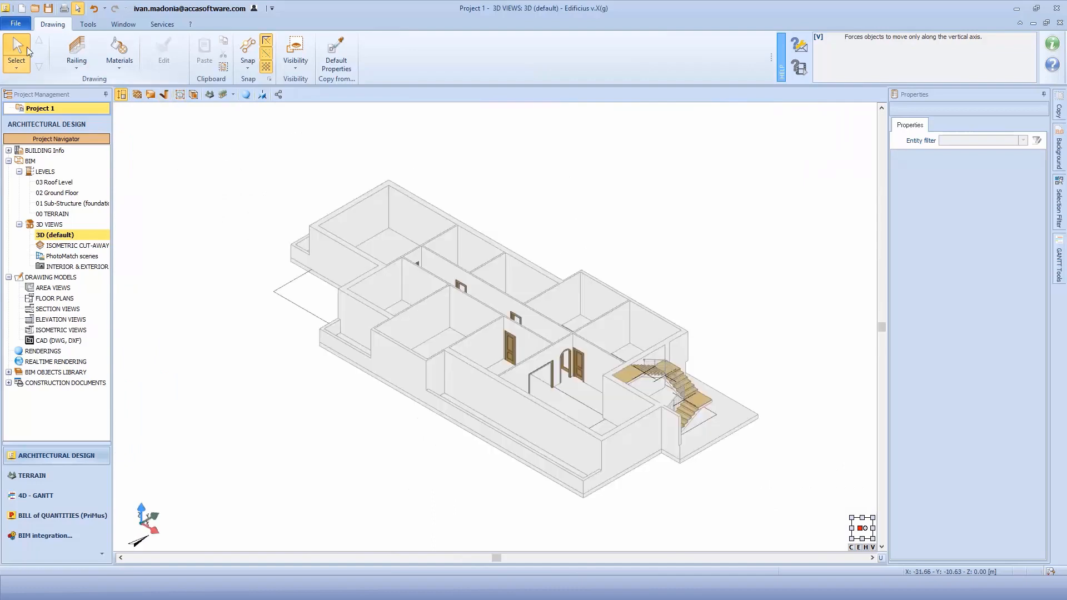
{"action": "left_click", "coordinate": [715, 391]}
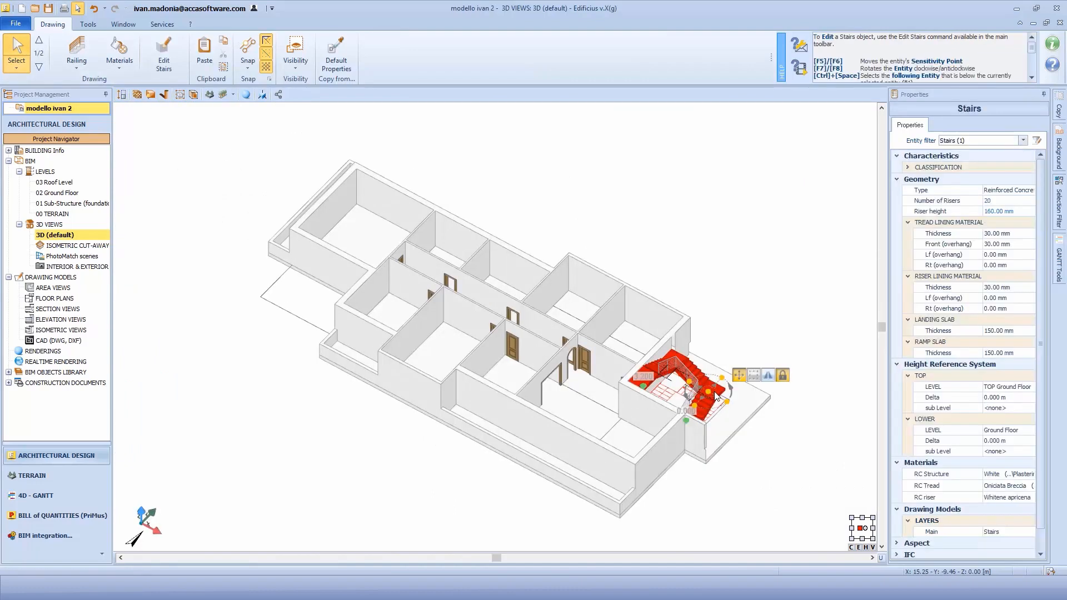
{"action": "key", "text": "ctrl+v"}
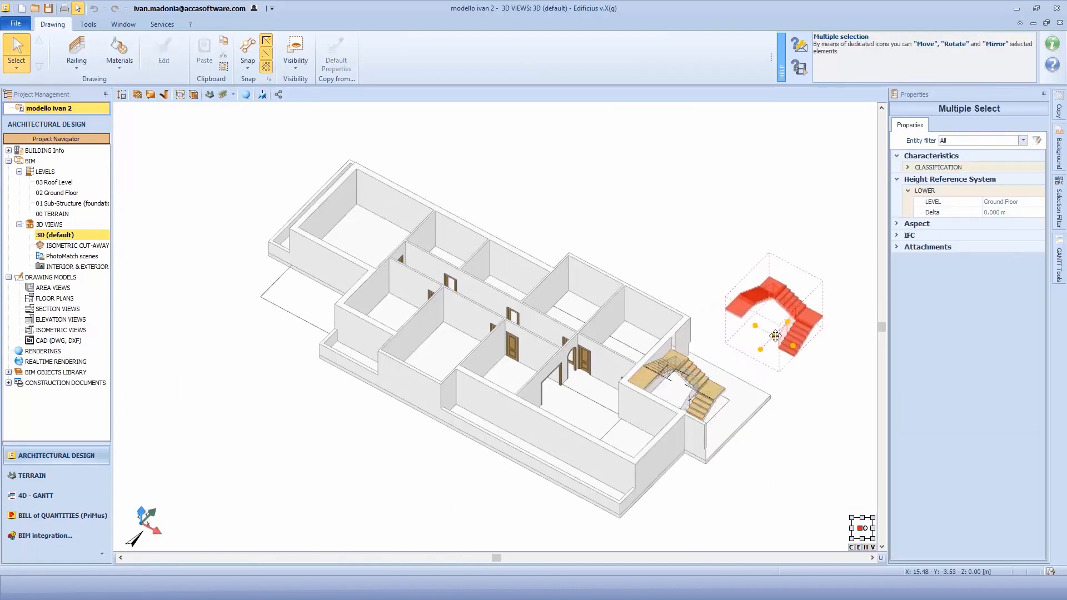
{"action": "left_click", "coordinate": [815, 287]}
Open the copied staircase outside the building in the Stairs editor
{"action": "middle_click_drag", "start_coordinate": [828, 307], "coordinate": [648, 411]}
{"action": "scroll", "coordinate": [705, 367], "scroll_direction": "up", "scroll_amount": 5}
{"action": "scroll", "coordinate": [649, 416], "scroll_direction": "up", "scroll_amount": 3}
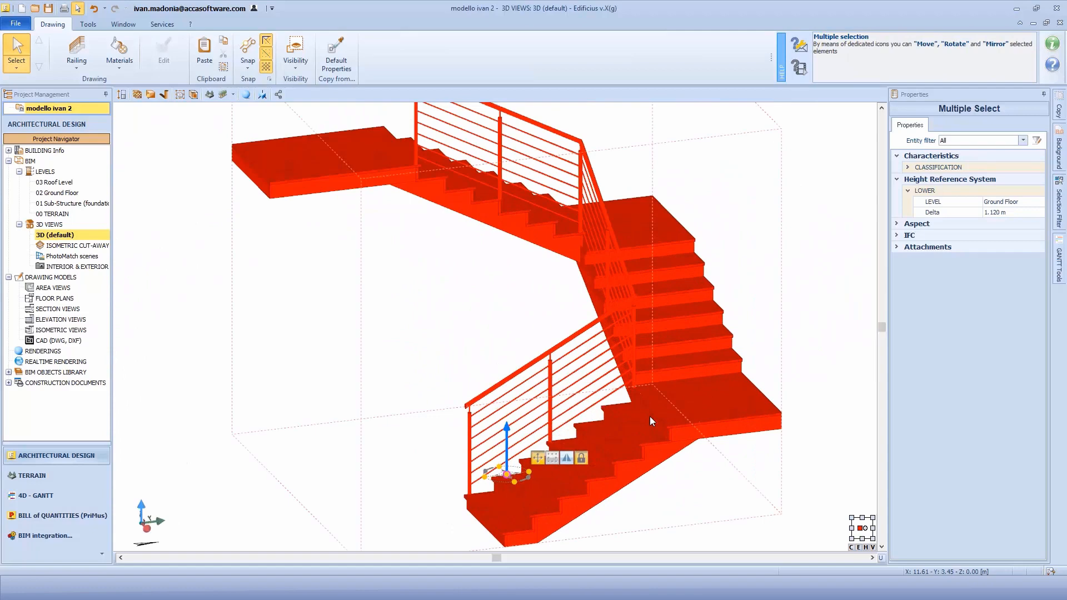
{"action": "left_click", "coordinate": [313, 141]}
{"action": "left_click", "coordinate": [162, 58]}
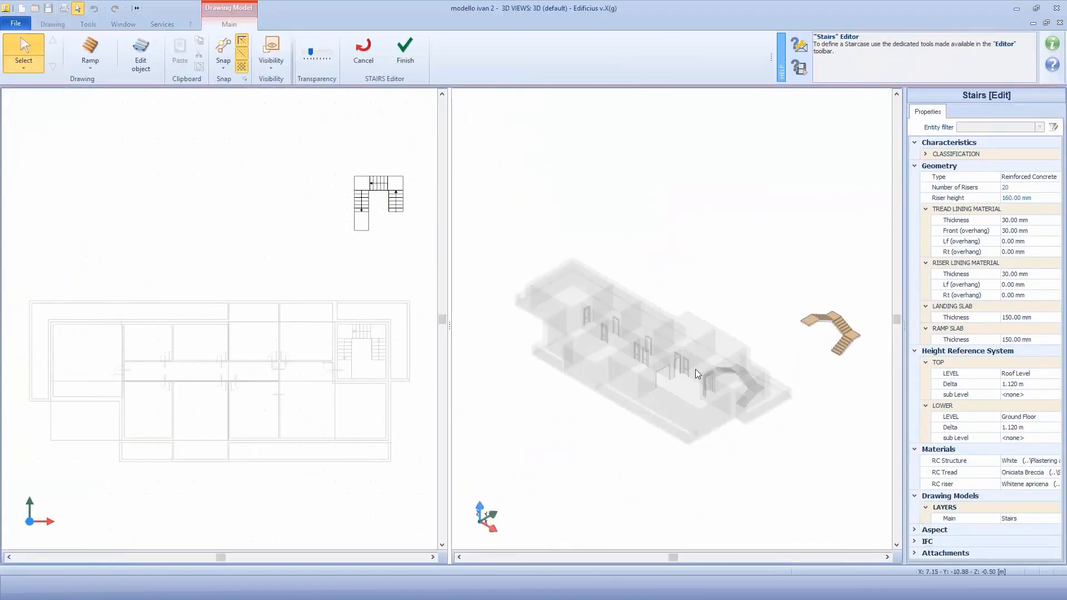
Slant the outer edge of the landing above the first ramp by moving its outer corner inward, about 1.24 m at 105°
{"action": "scroll", "coordinate": [387, 185], "scroll_direction": "up", "scroll_amount": 5}
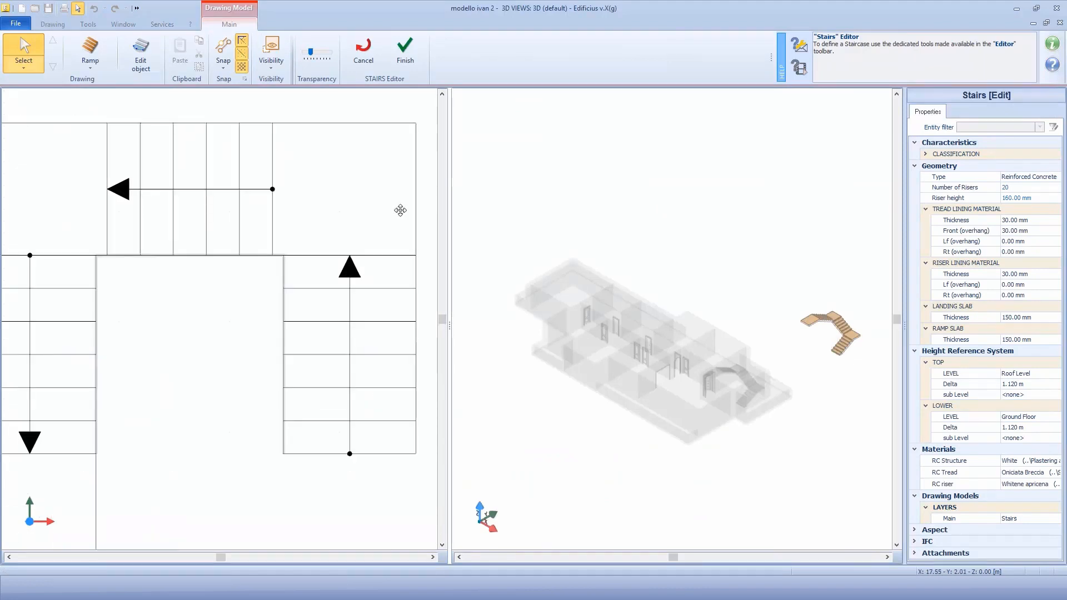
{"action": "middle_click_drag", "start_coordinate": [400, 210], "coordinate": [349, 246]}
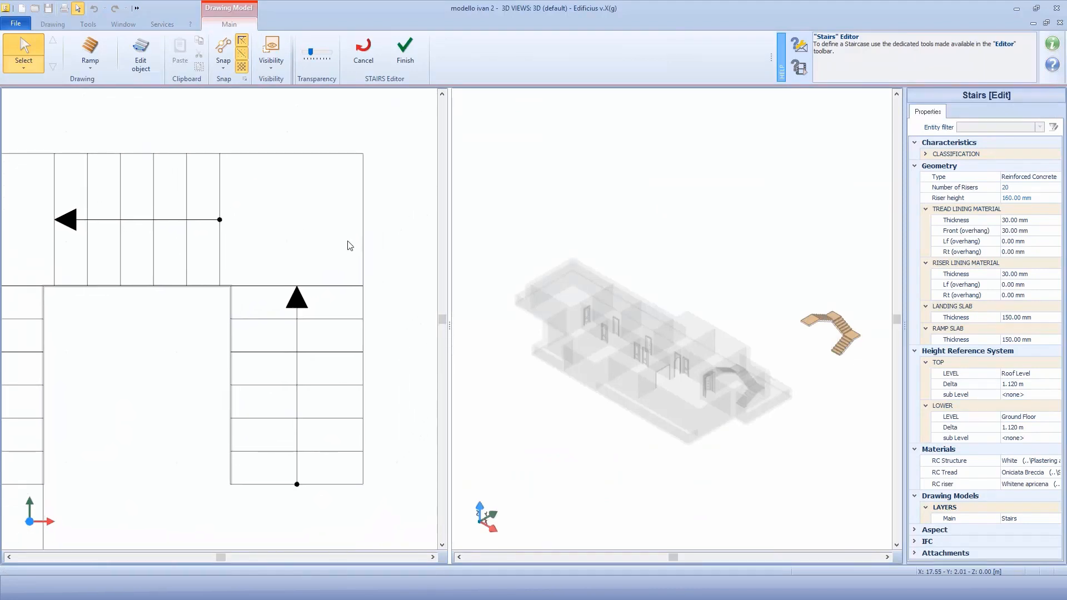
{"action": "left_click", "coordinate": [160, 59]}
{"action": "left_click", "coordinate": [366, 219]}
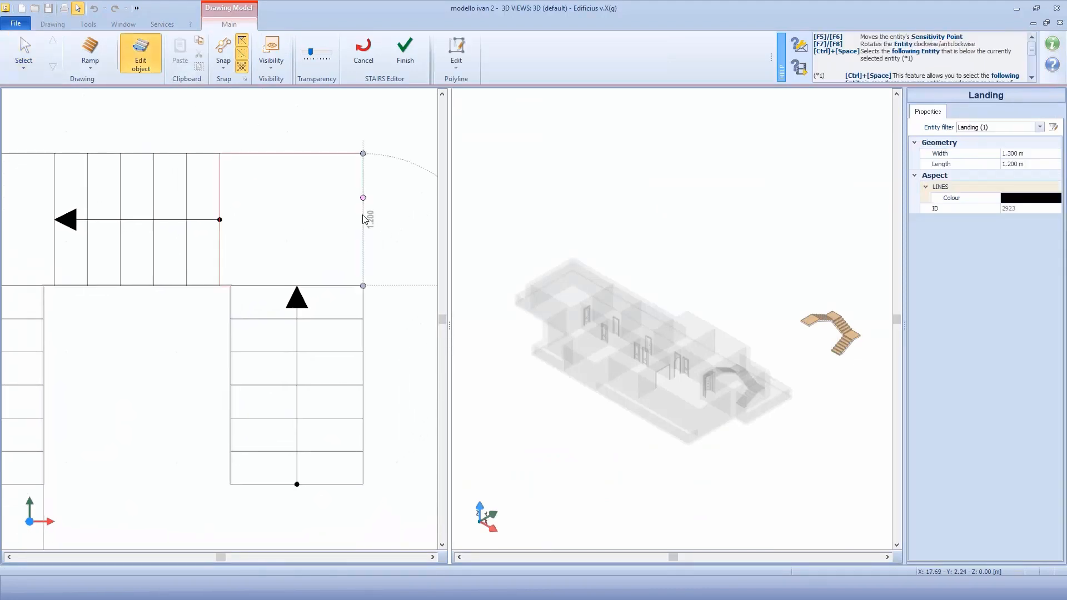
{"action": "left_click", "coordinate": [363, 153]}
{"action": "middle_click_drag", "start_coordinate": [316, 154], "coordinate": [243, 152]}
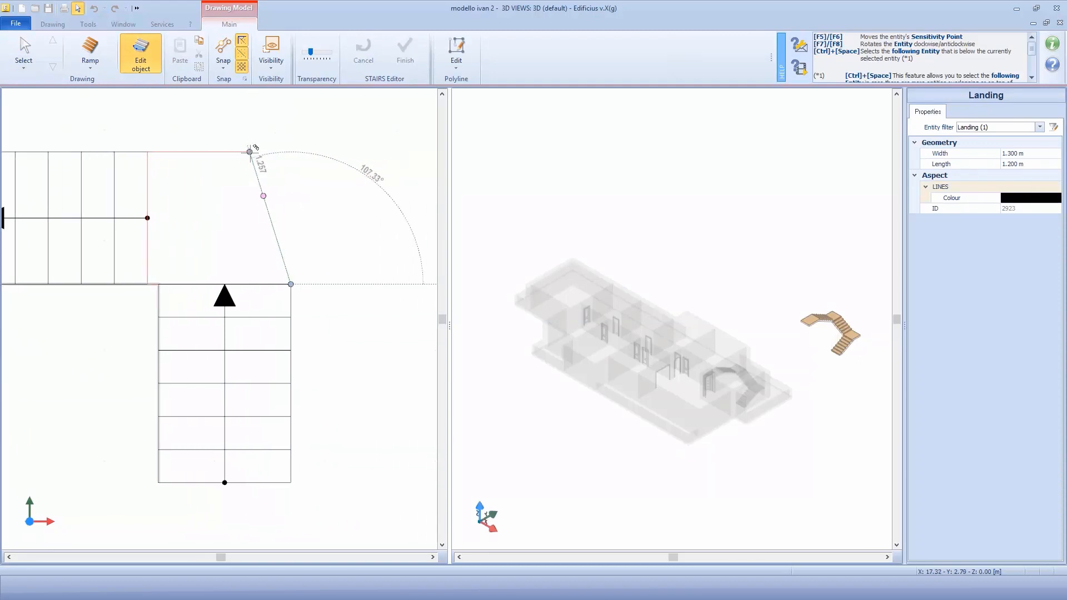
{"action": "left_click", "coordinate": [255, 151]}
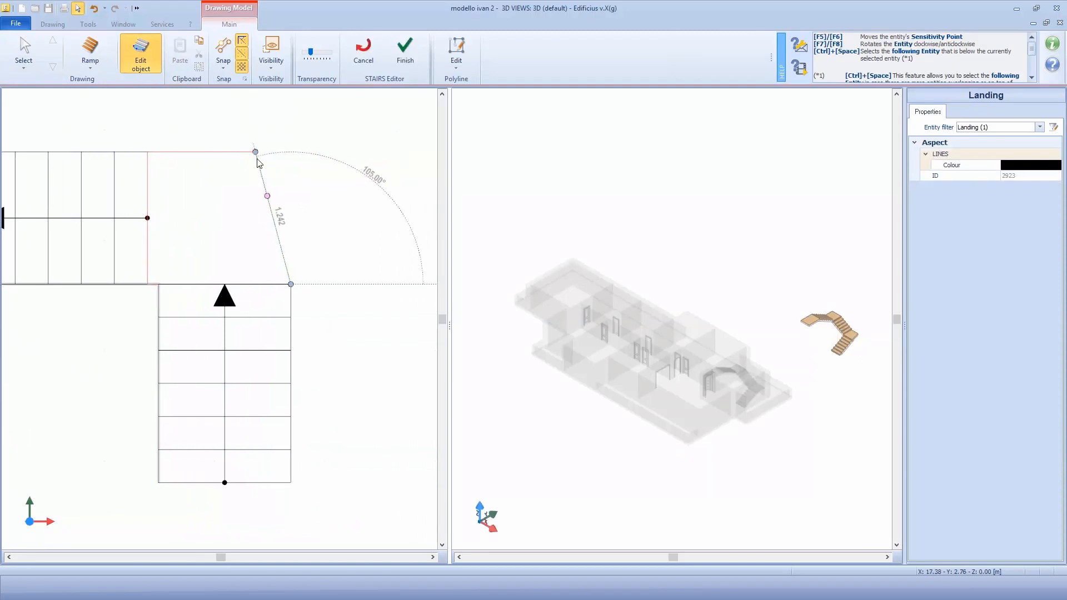
Widen the foot of the first ramp by moving its lower outer corner outward, making the side edge about 1.83 m long
{"action": "left_click", "coordinate": [293, 412]}
{"action": "left_click", "coordinate": [290, 482]}
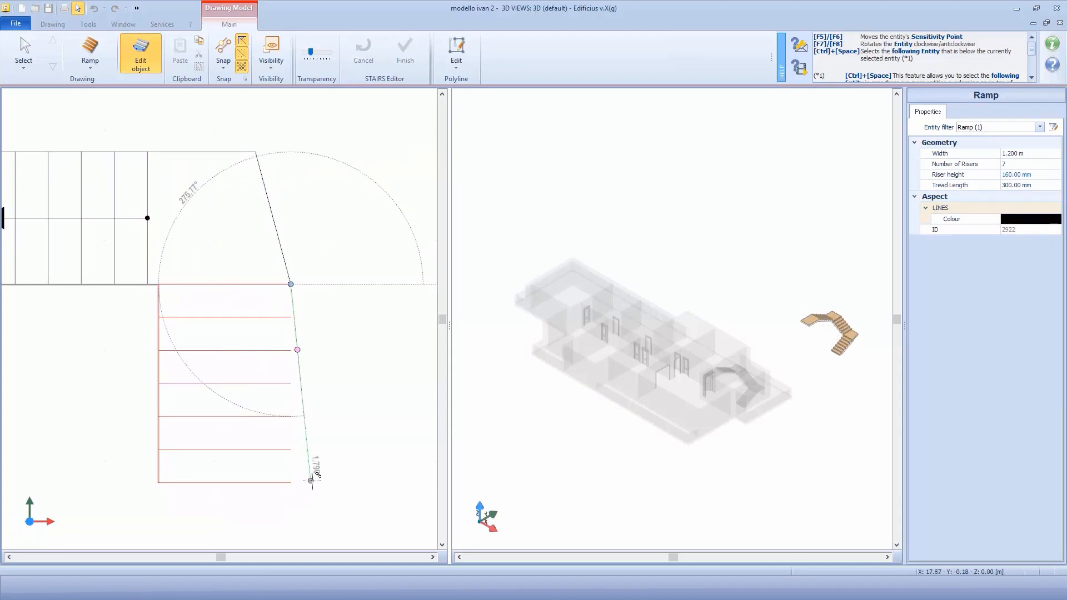
{"action": "left_click", "coordinate": [343, 479]}
{"action": "middle_click_drag", "start_coordinate": [345, 431], "coordinate": [358, 279]}
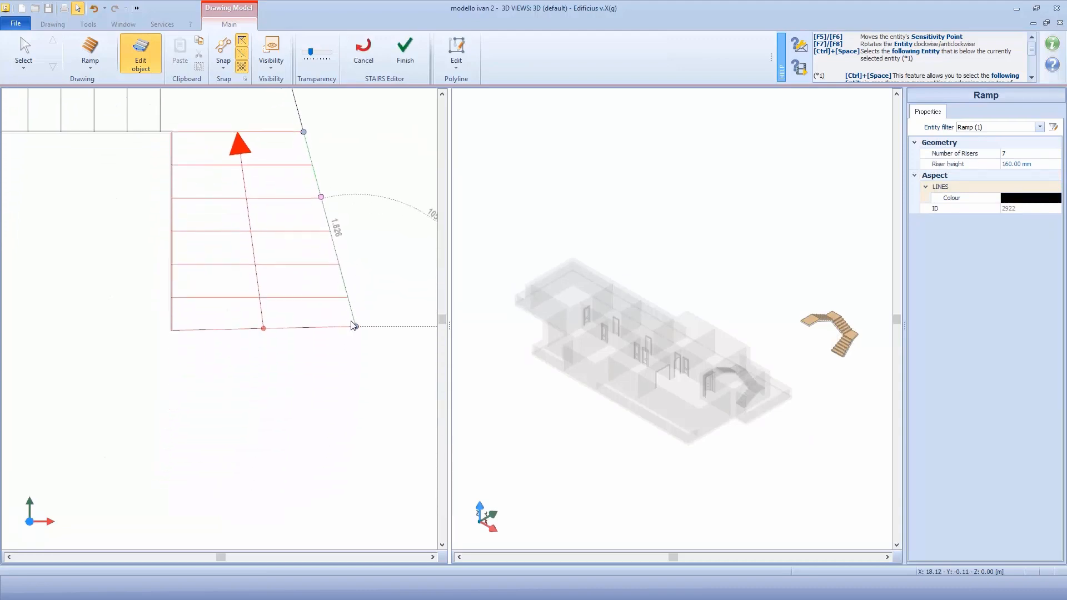
Turn the edges of the first ramp's two lowest steps into arcs bowed outward from the ramp's foot
{"action": "right_click", "coordinate": [273, 329]}
{"action": "left_click", "coordinate": [314, 336]}
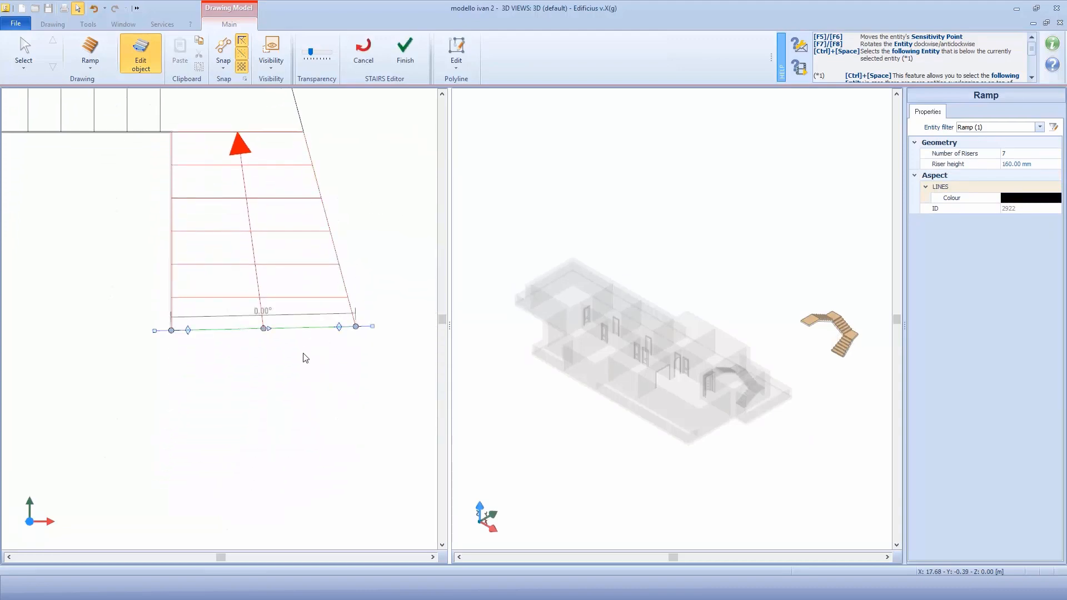
{"action": "left_click_drag", "start_coordinate": [265, 329], "coordinate": [275, 374]}
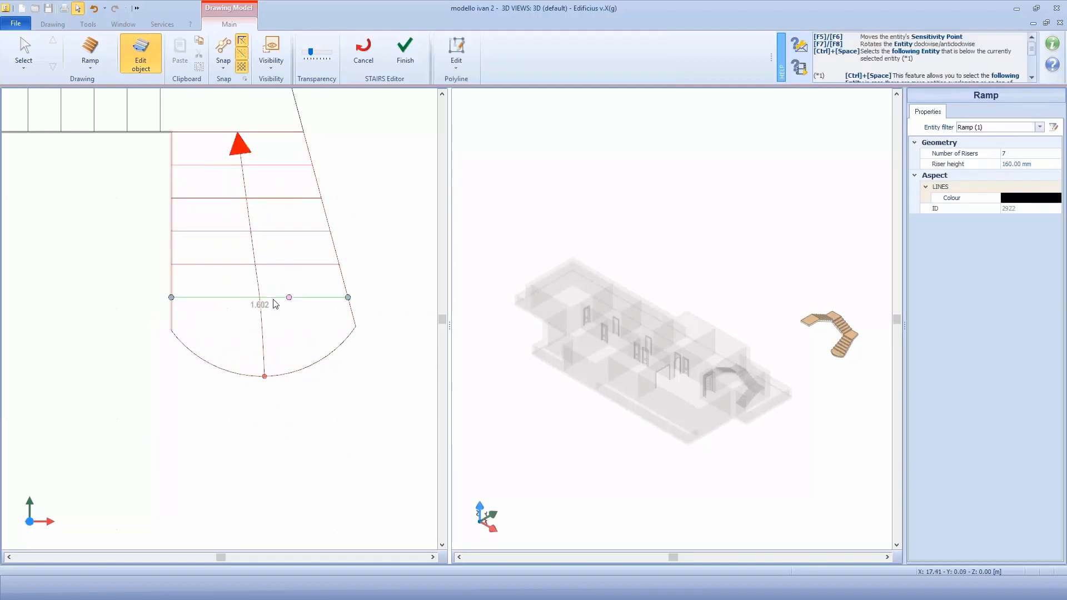
{"action": "right_click", "coordinate": [289, 297]}
{"action": "left_click", "coordinate": [318, 307]}
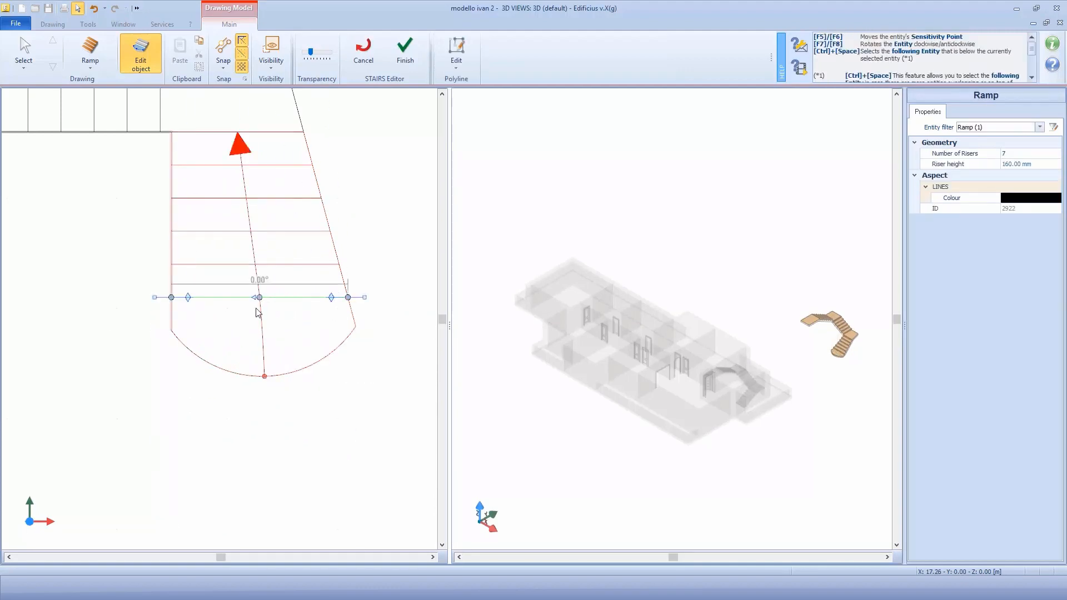
{"action": "left_click_drag", "start_coordinate": [263, 293], "coordinate": [267, 322]}
{"action": "left_click", "coordinate": [353, 348]}
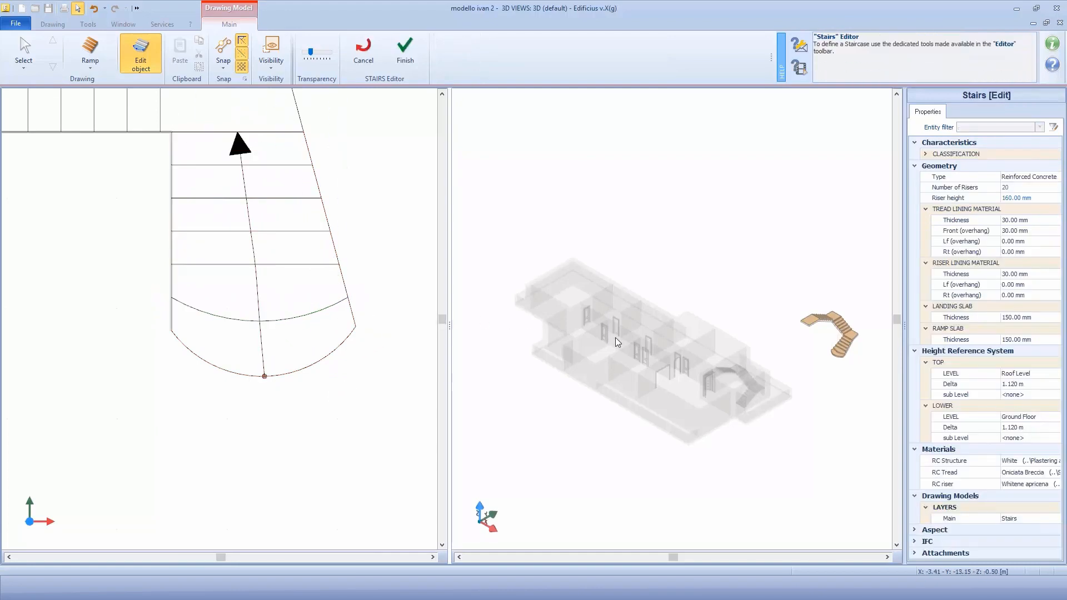
Check the reshaped steps from several angles in 3D and finish editing the staircase
{"action": "scroll", "coordinate": [770, 352], "scroll_direction": "up", "scroll_amount": 4}
{"action": "middle_click_drag", "start_coordinate": [857, 341], "coordinate": [537, 339]}
{"action": "middle_click_drag", "start_coordinate": [601, 347], "coordinate": [676, 415], "text": "shift"}
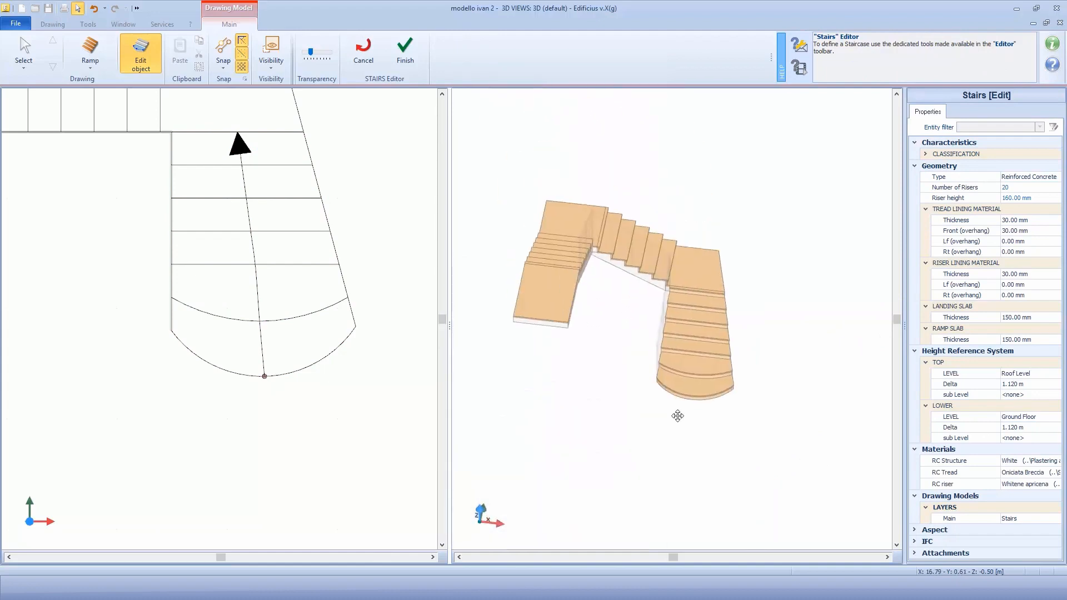
{"action": "scroll", "coordinate": [676, 388], "scroll_direction": "up", "scroll_amount": 4}
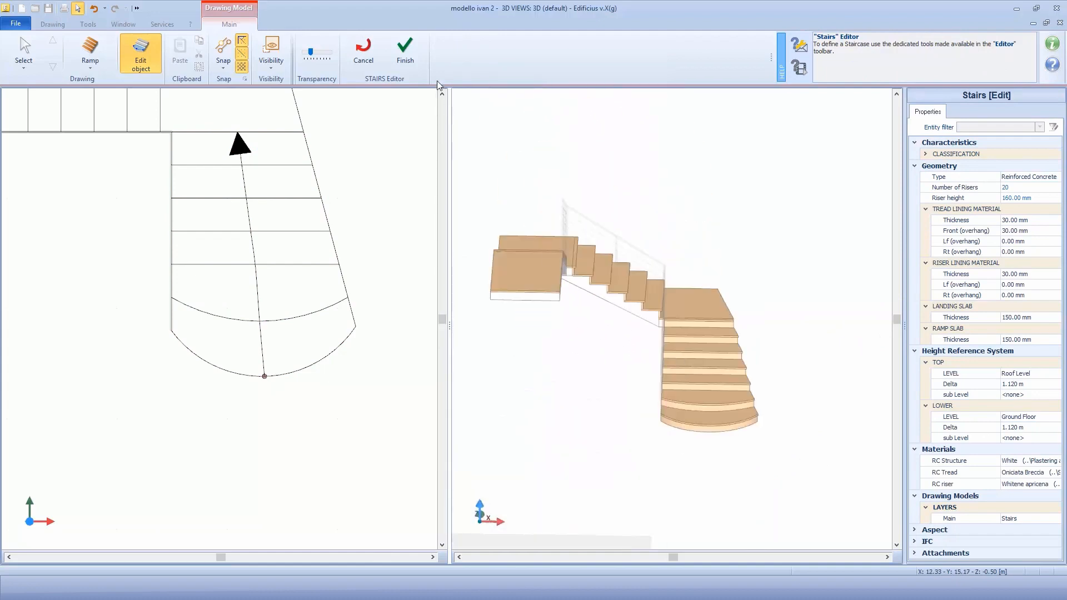
{"action": "left_click", "coordinate": [405, 51]}
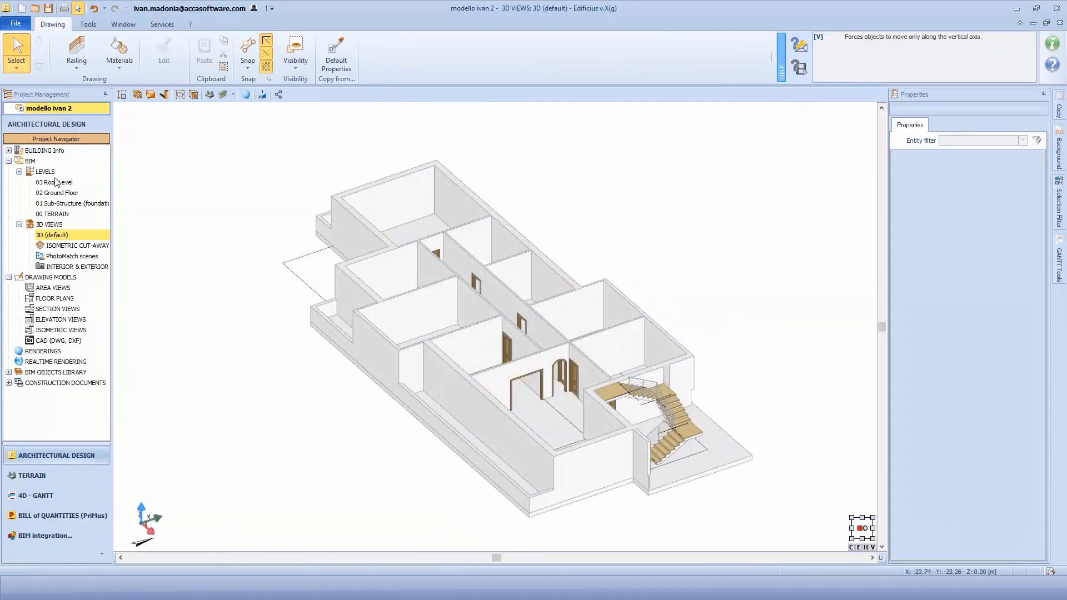
On the Ground Floor plan, insert a "large window 1" window centred in the front wall of the projecting room
{"action": "double_click", "coordinate": [57, 194]}
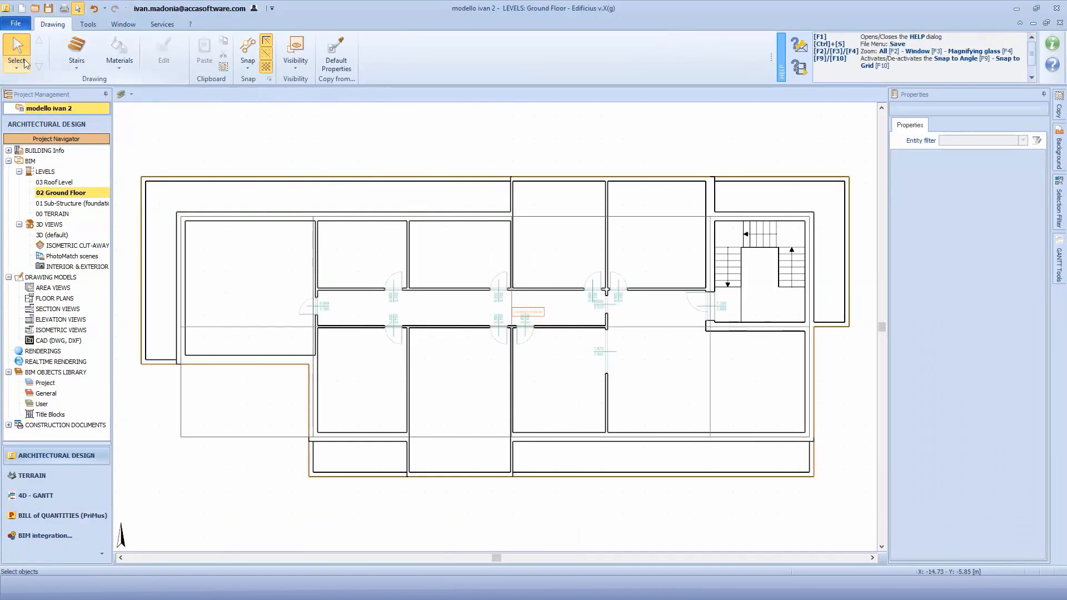
{"action": "left_click", "coordinate": [77, 68]}
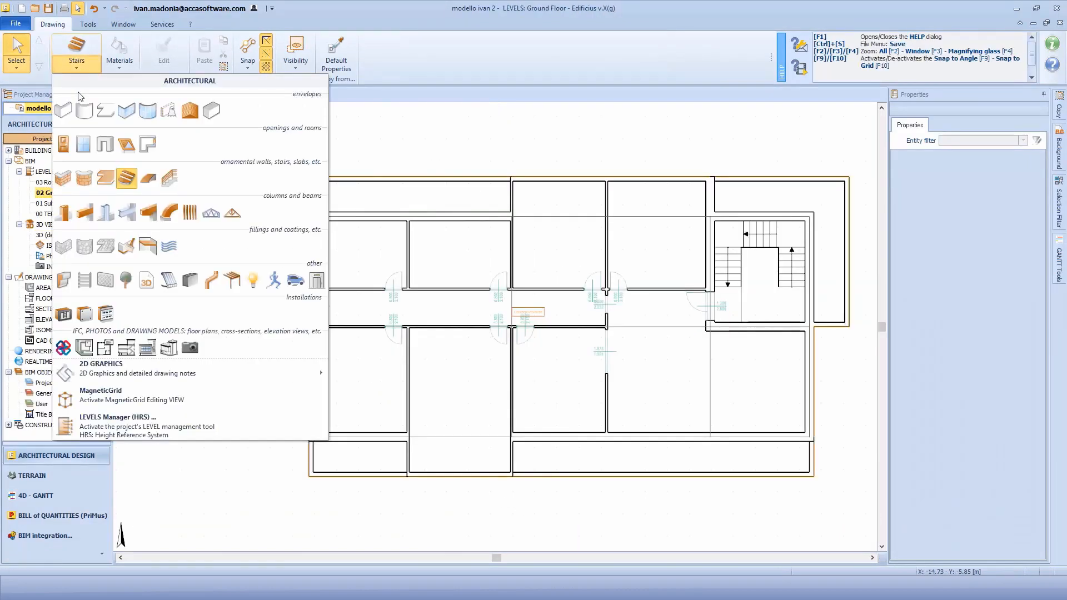
{"action": "left_click", "coordinate": [82, 146]}
{"action": "left_click", "coordinate": [1014, 168]}
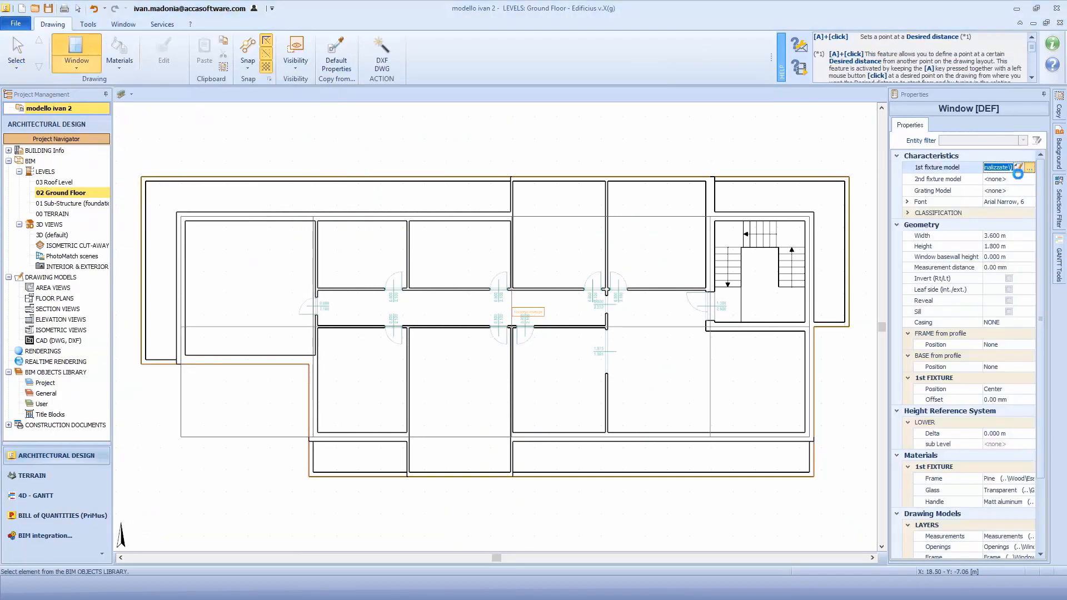
{"action": "double_click", "coordinate": [937, 217]}
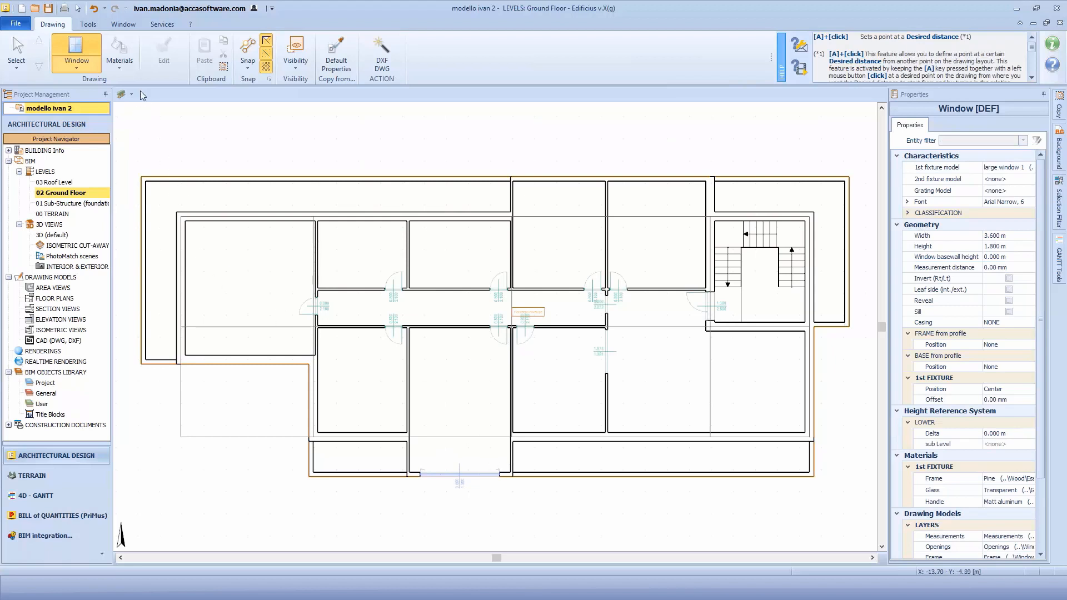
Set the basewall height of the large window in the projecting room to 1 m and check it in the 3D view
{"action": "left_click", "coordinate": [1046, 24]}
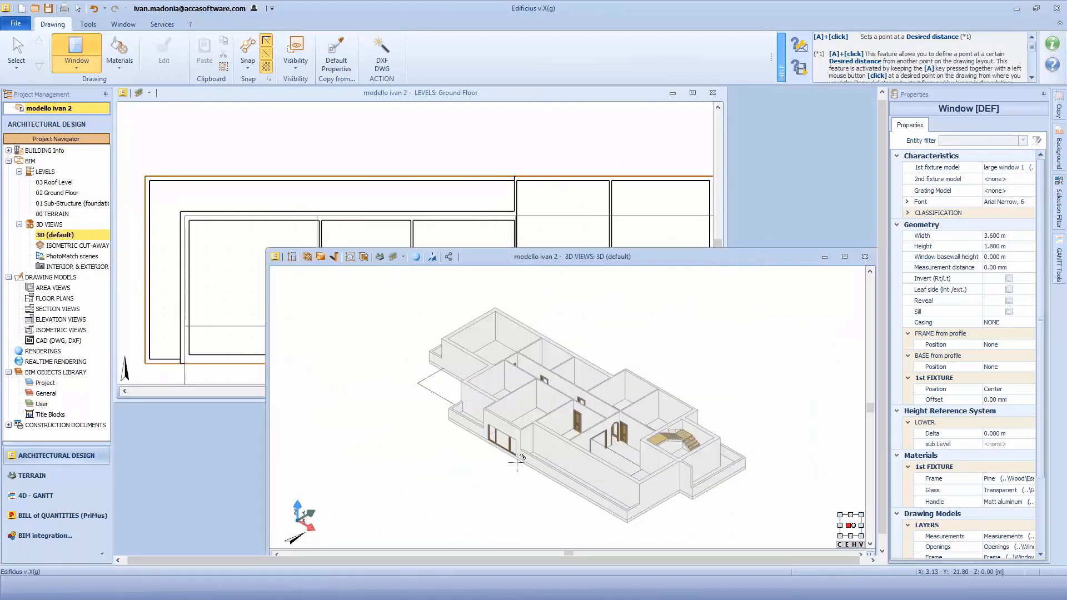
{"action": "scroll", "coordinate": [506, 450], "scroll_direction": "up", "scroll_amount": 5}
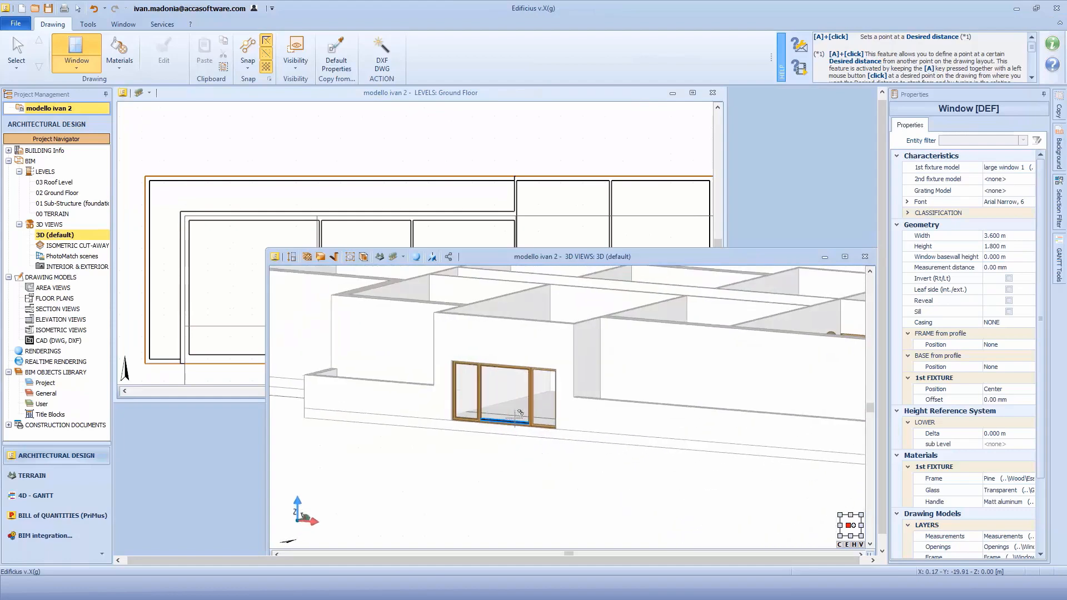
{"action": "key", "text": "Escape"}
{"action": "left_click", "coordinate": [479, 413]}
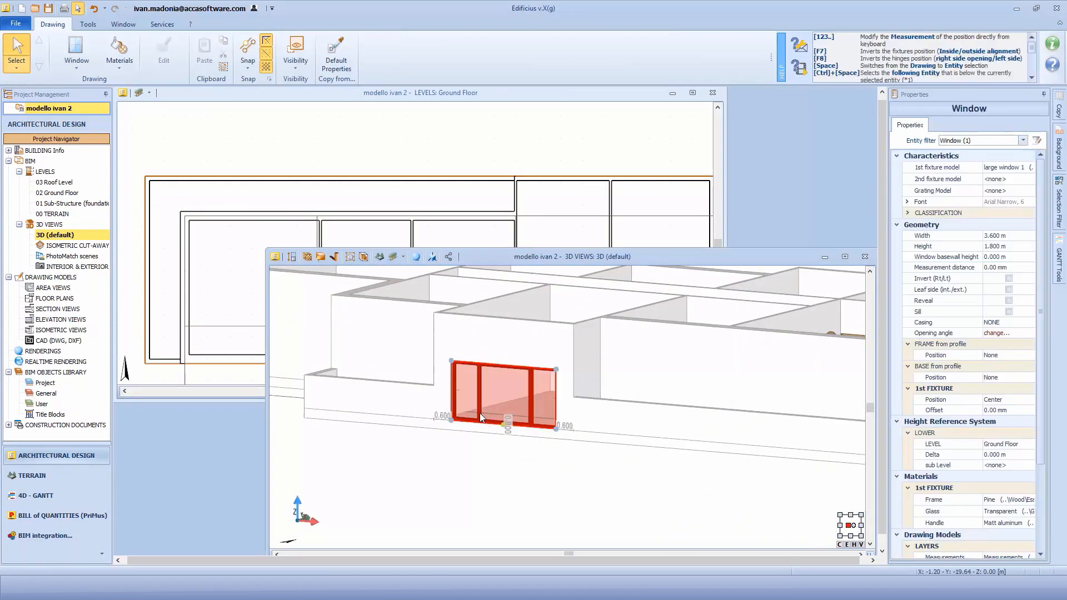
{"action": "left_click", "coordinate": [1011, 257]}
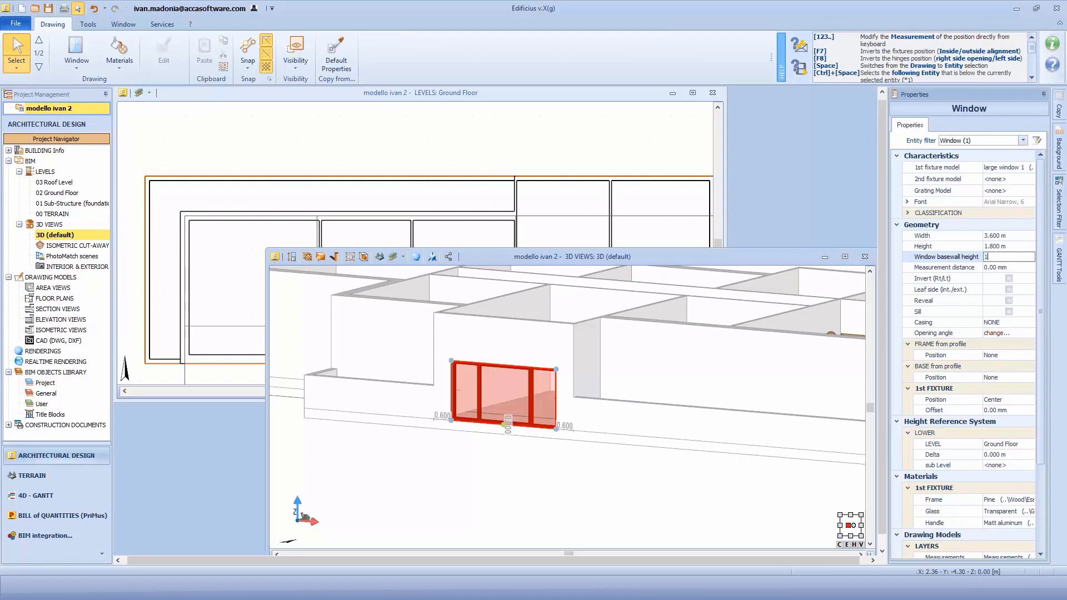
{"action": "type", "text": "1"}
{"action": "key", "text": "Return"}
{"action": "left_click", "coordinate": [558, 467]}
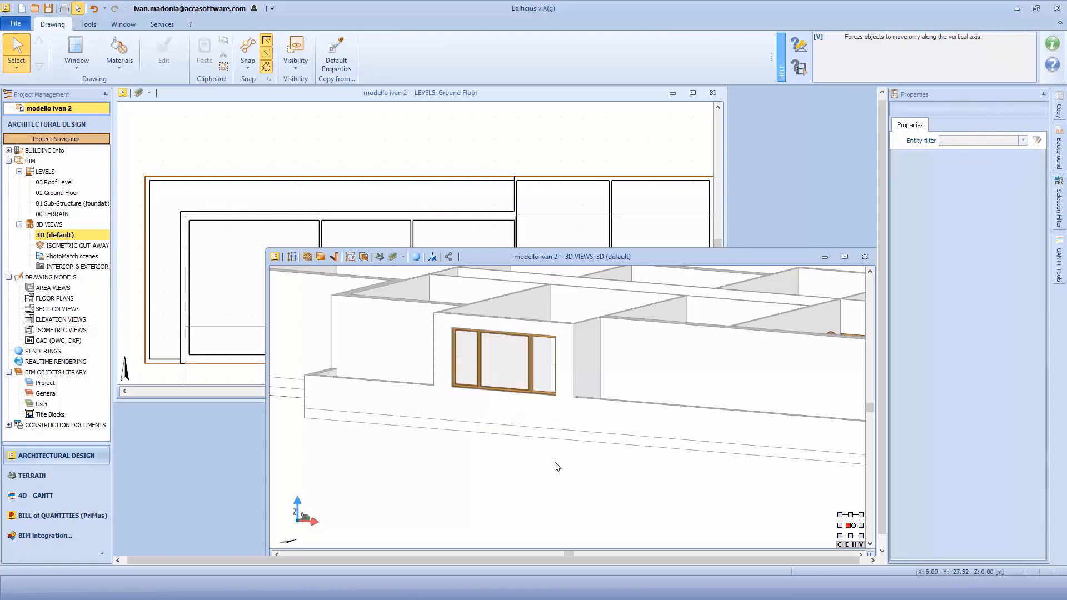
{"action": "scroll", "coordinate": [497, 392], "scroll_direction": "up", "scroll_amount": 4}
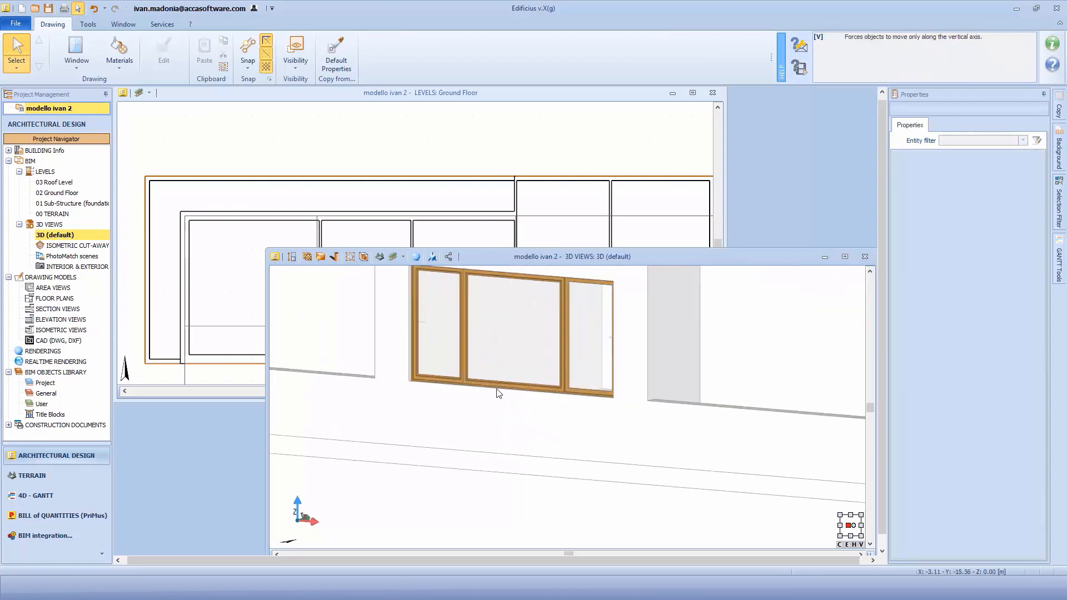
{"action": "middle_click_drag", "start_coordinate": [497, 393], "coordinate": [501, 481], "text": "shift"}
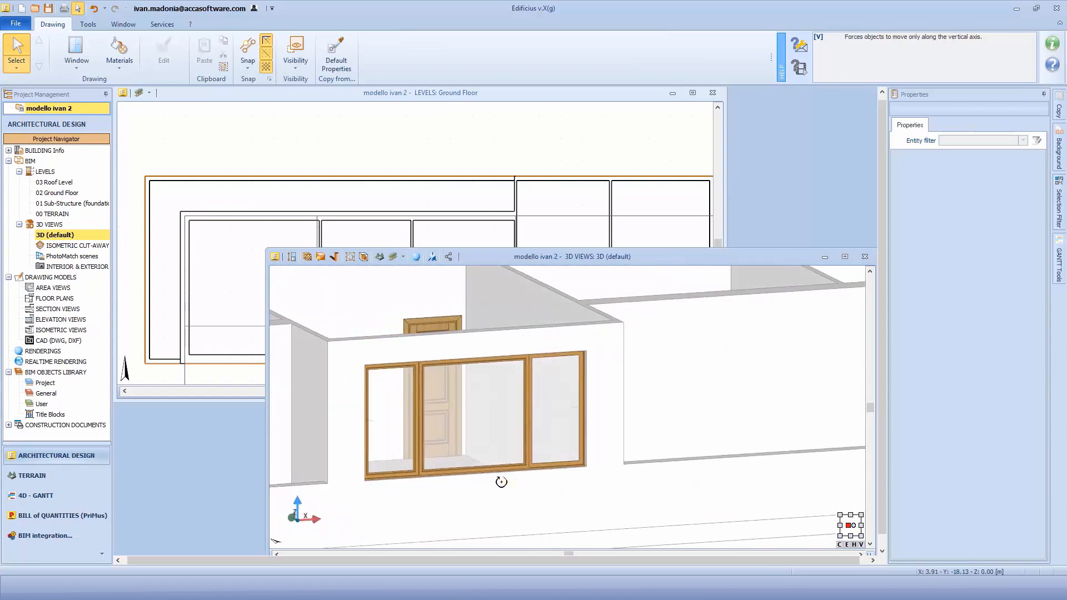
On the Ground Floor plan, place two "large window 2" windows in the recessed front wall beside the projecting room
{"action": "left_click", "coordinate": [521, 93]}
{"action": "left_click", "coordinate": [692, 93]}
{"action": "left_click", "coordinate": [76, 53]}
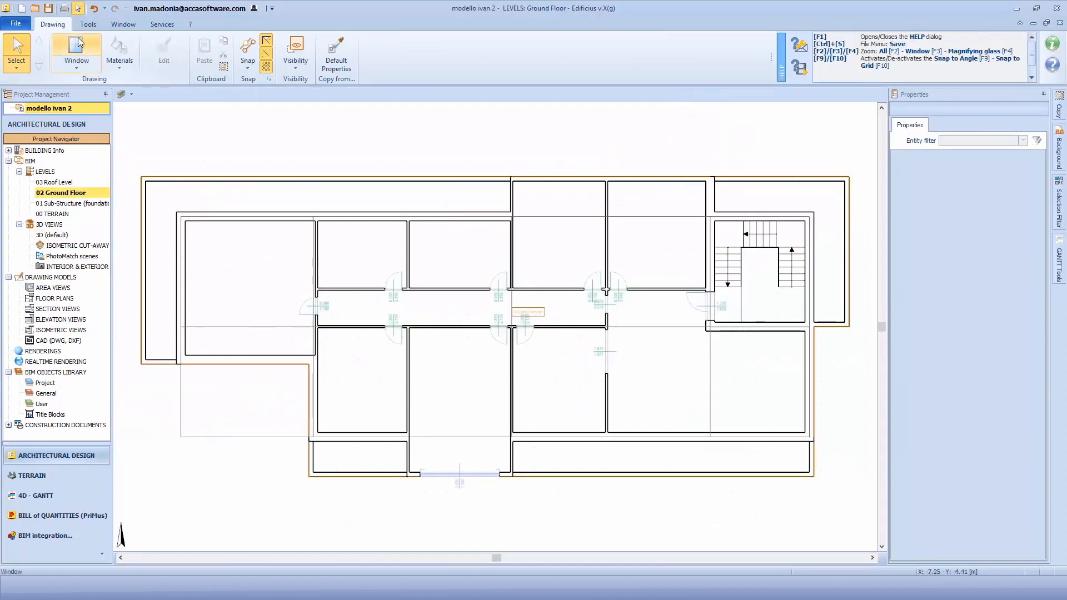
{"action": "left_click", "coordinate": [1033, 168]}
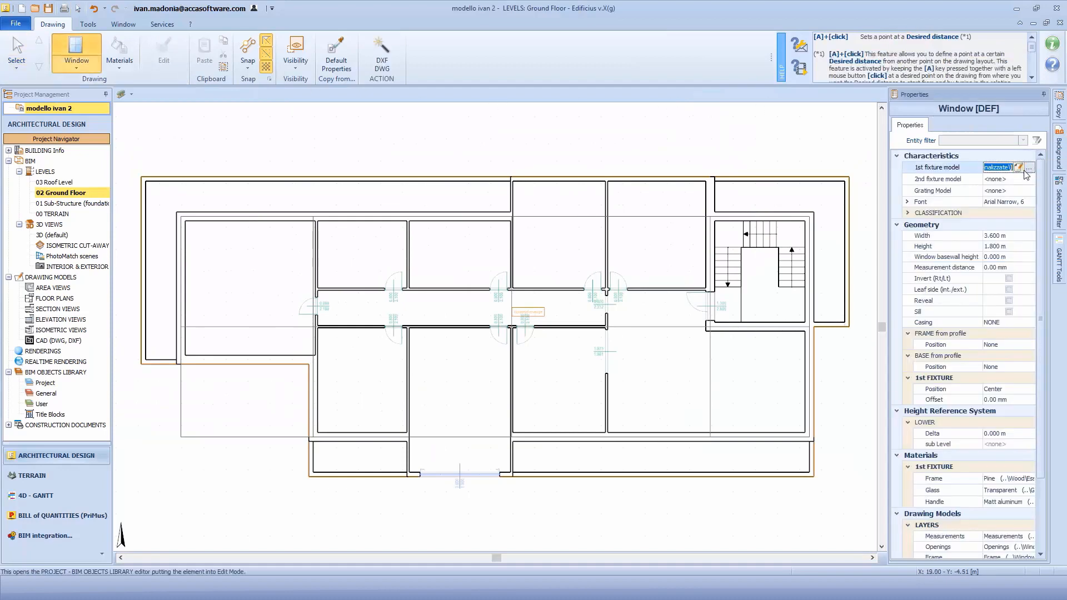
{"action": "double_click", "coordinate": [1011, 229]}
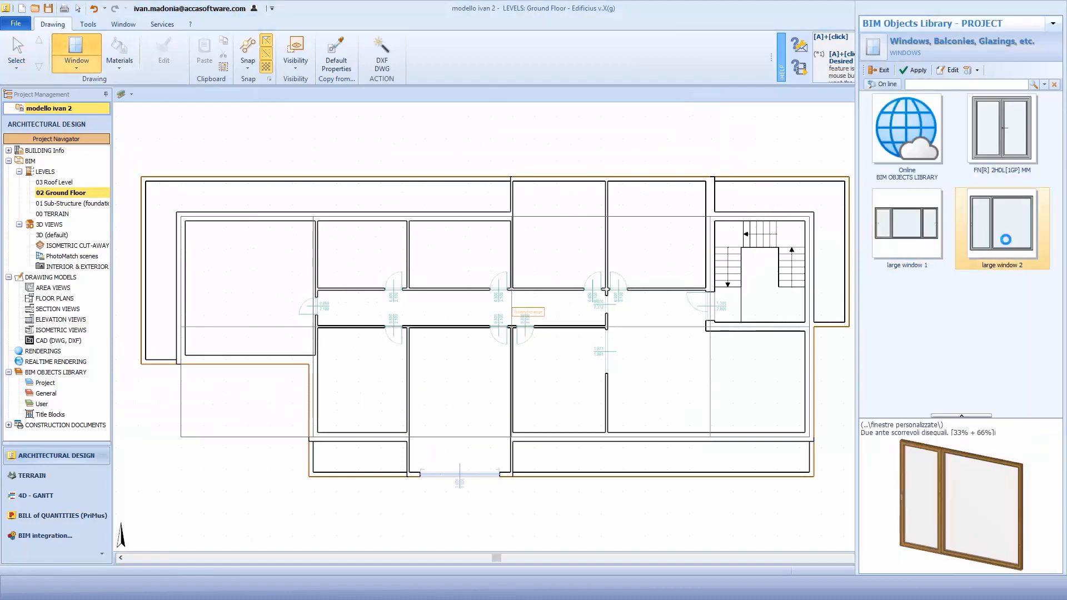
{"action": "left_click", "coordinate": [575, 436]}
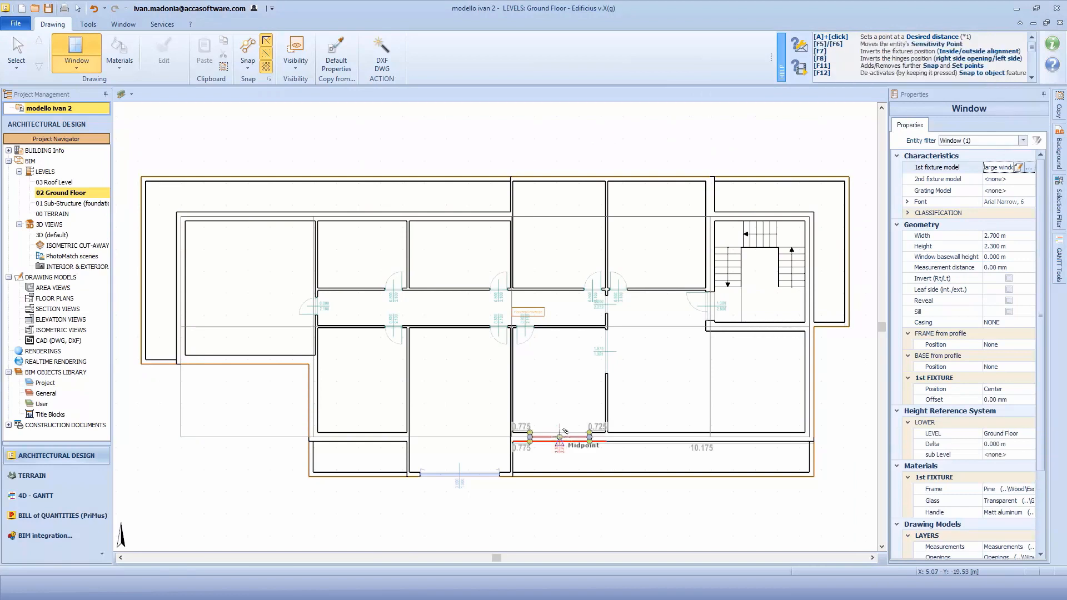
{"action": "left_click", "coordinate": [656, 436]}
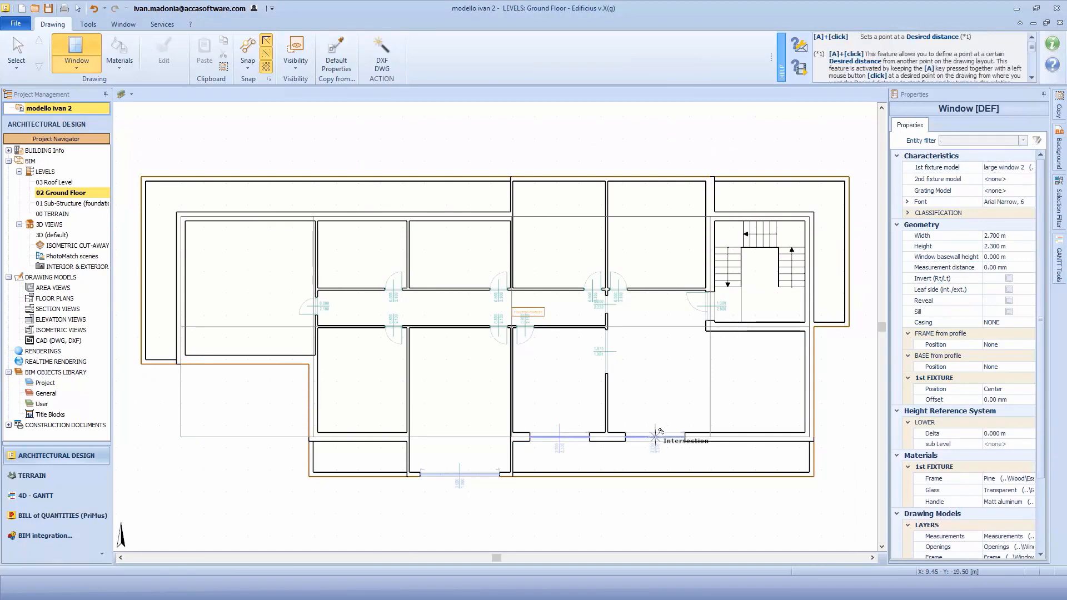
Examine the new front windows in the 3D view, from close up and with the whole building visible
{"action": "left_click", "coordinate": [1046, 23]}
{"action": "left_click", "coordinate": [776, 255]}
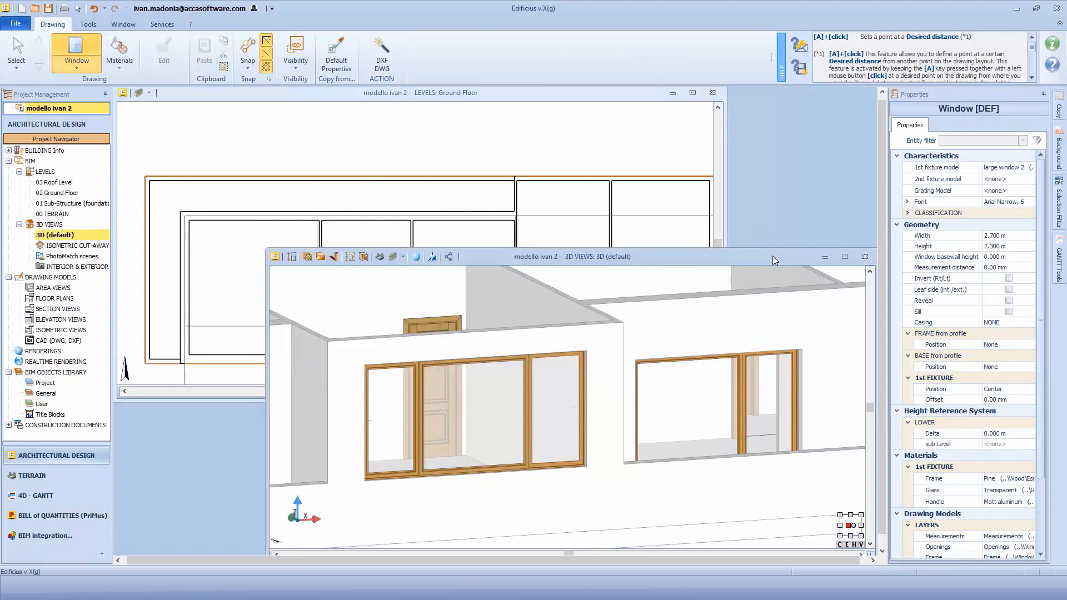
{"action": "scroll", "coordinate": [639, 413], "scroll_direction": "up", "scroll_amount": 2}
{"action": "middle_click_drag", "start_coordinate": [636, 418], "coordinate": [525, 391]}
{"action": "scroll", "coordinate": [525, 392], "scroll_direction": "down", "scroll_amount": 4}
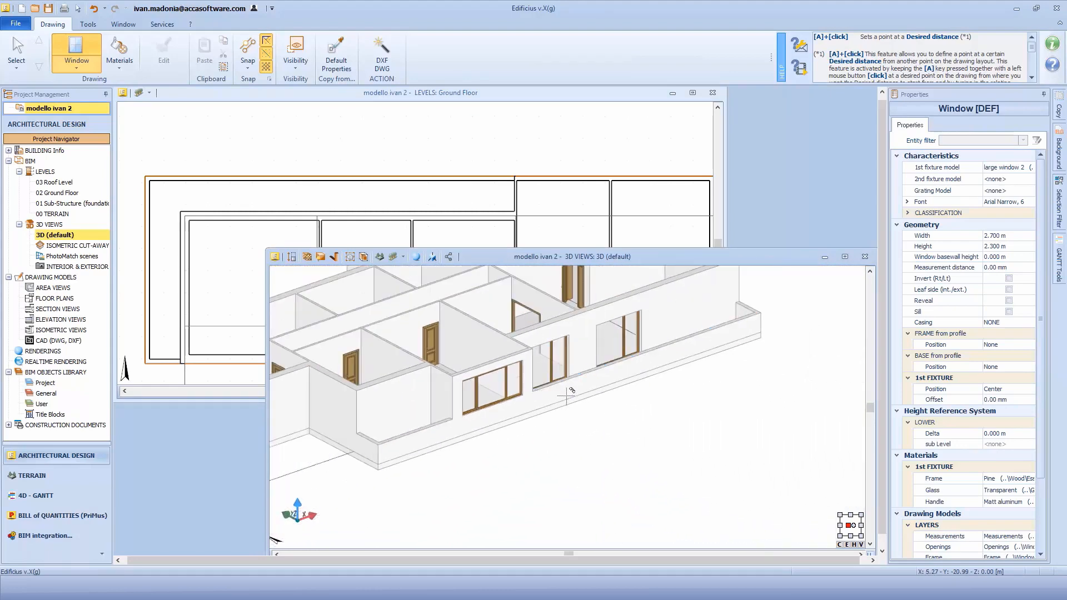
{"action": "scroll", "coordinate": [566, 395], "scroll_direction": "down", "scroll_amount": 6}
{"action": "key", "text": "Escape"}
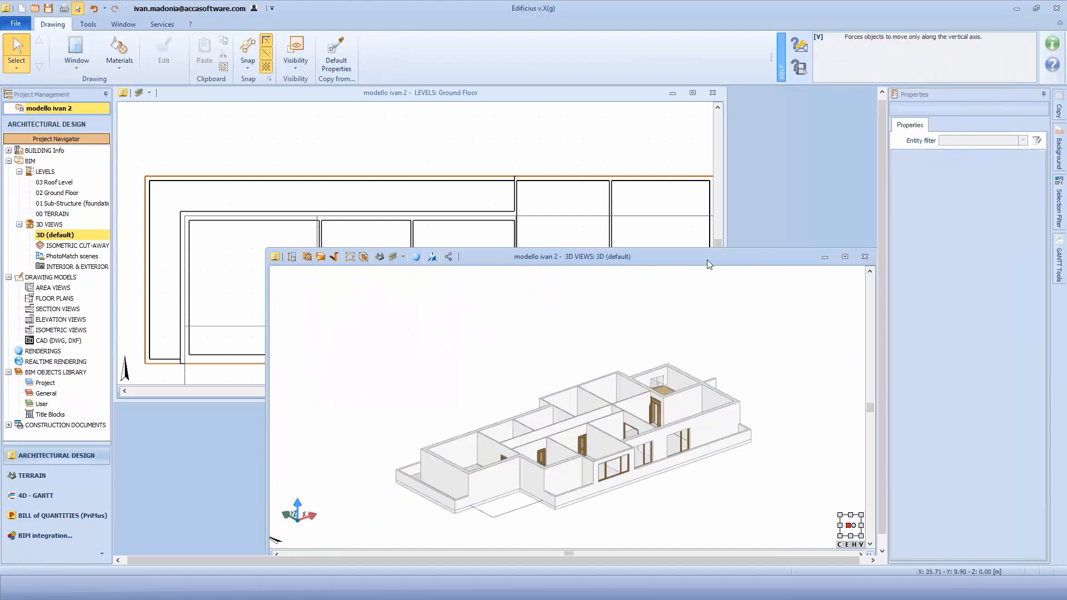
{"action": "left_click", "coordinate": [841, 256]}
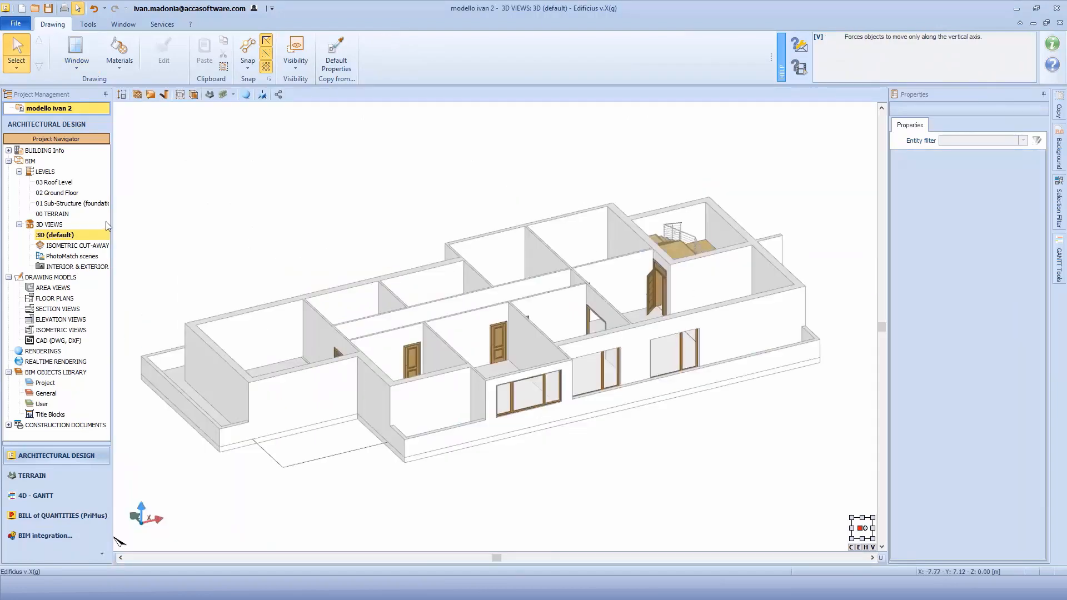
Insert three new levels above the Ground Floor in the Height Reference System
{"action": "right_click", "coordinate": [54, 171]}
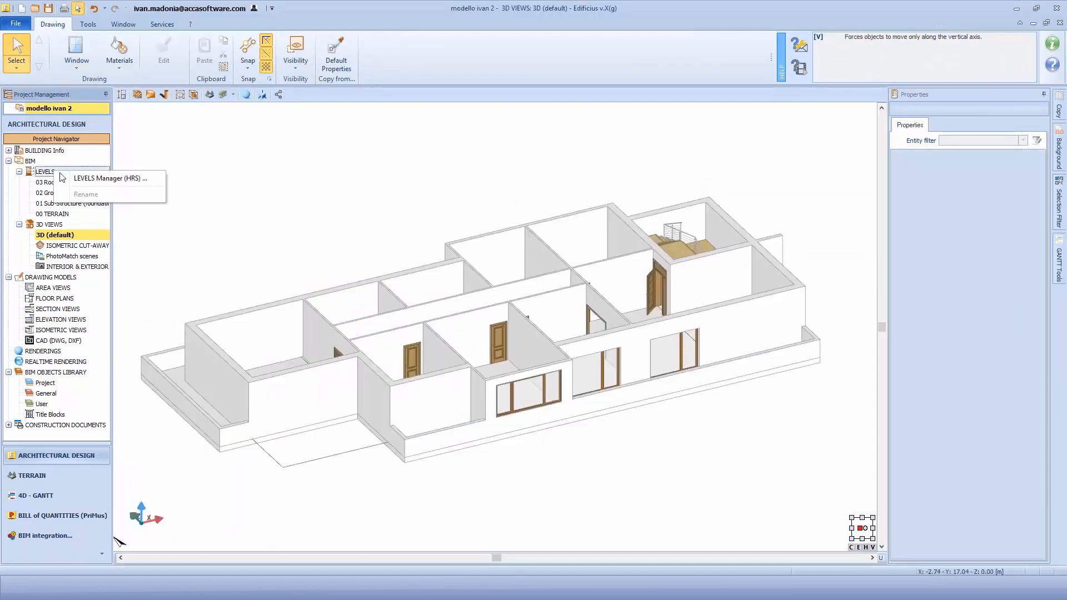
{"action": "left_click", "coordinate": [79, 177]}
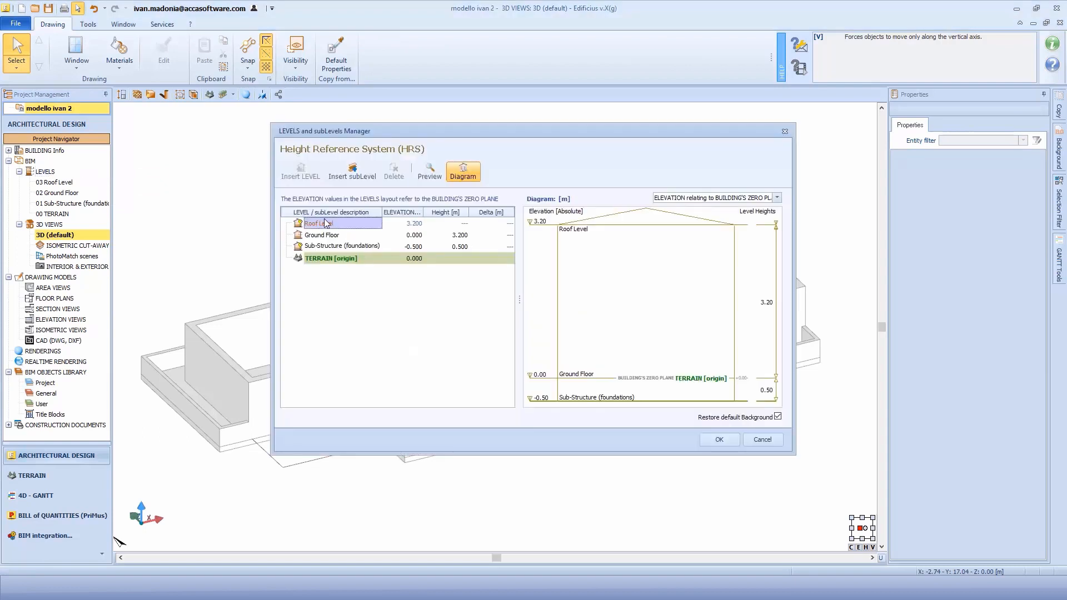
{"action": "left_click", "coordinate": [314, 235]}
{"action": "left_click", "coordinate": [294, 173]}
{"action": "left_click", "coordinate": [294, 173]}
{"action": "left_click", "coordinate": [293, 174]}
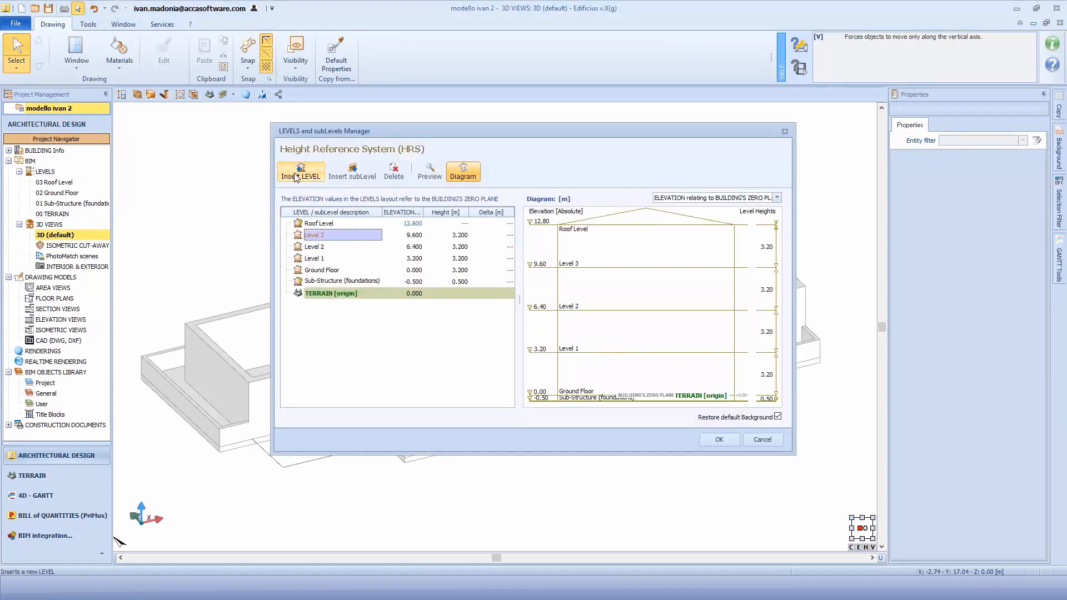
Rename the three new levels First Level, Second Level and Third Level from lowest to highest, and apply the level changes
{"action": "left_click", "coordinate": [315, 259]}
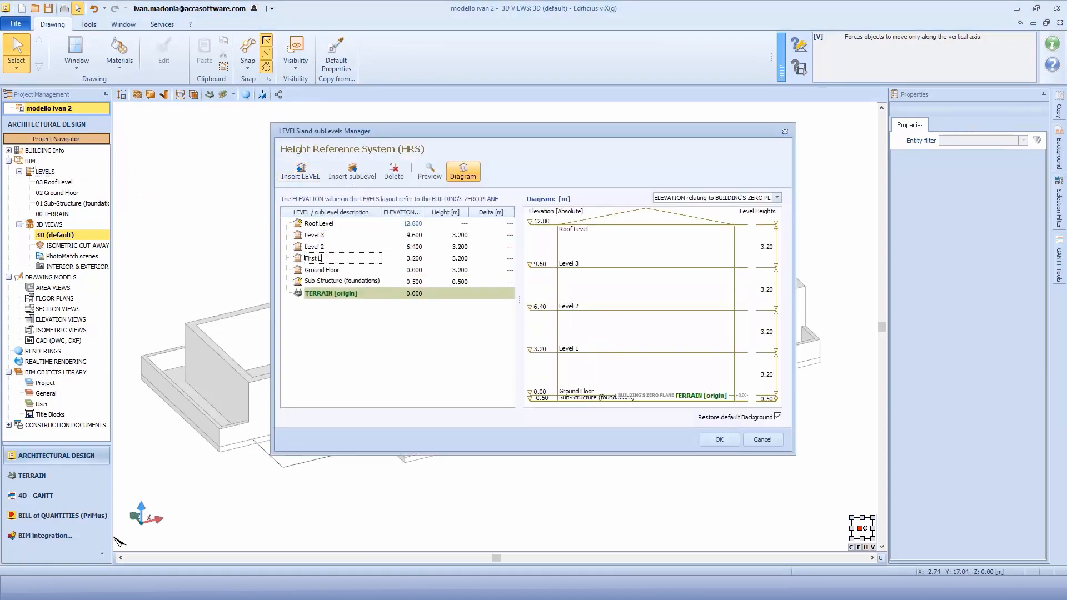
{"action": "type", "text": "First Level"}
{"action": "key", "text": "Up"}
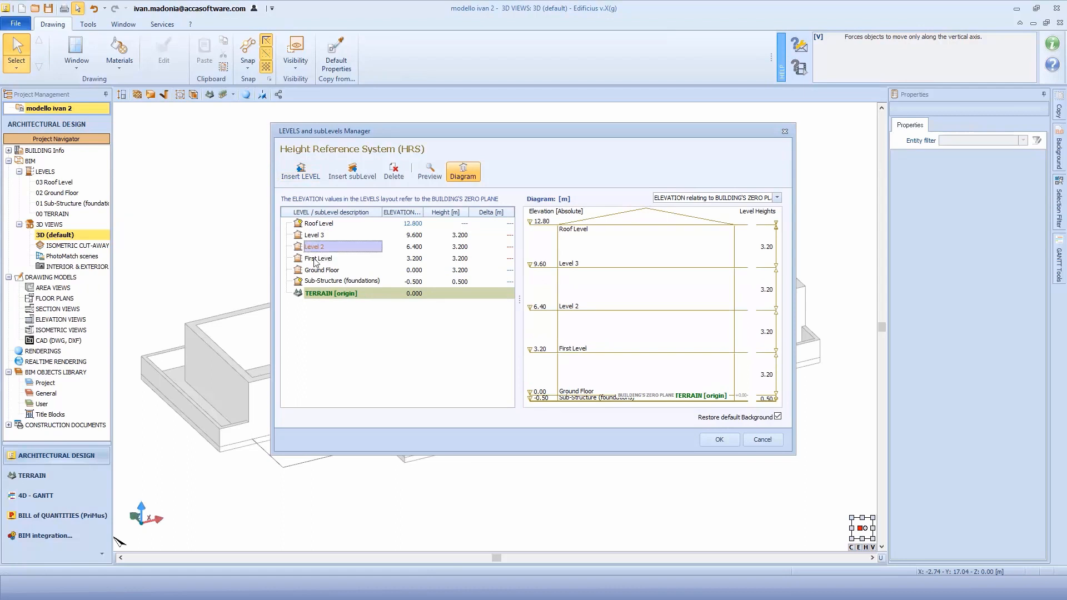
{"action": "type", "text": "Second"}
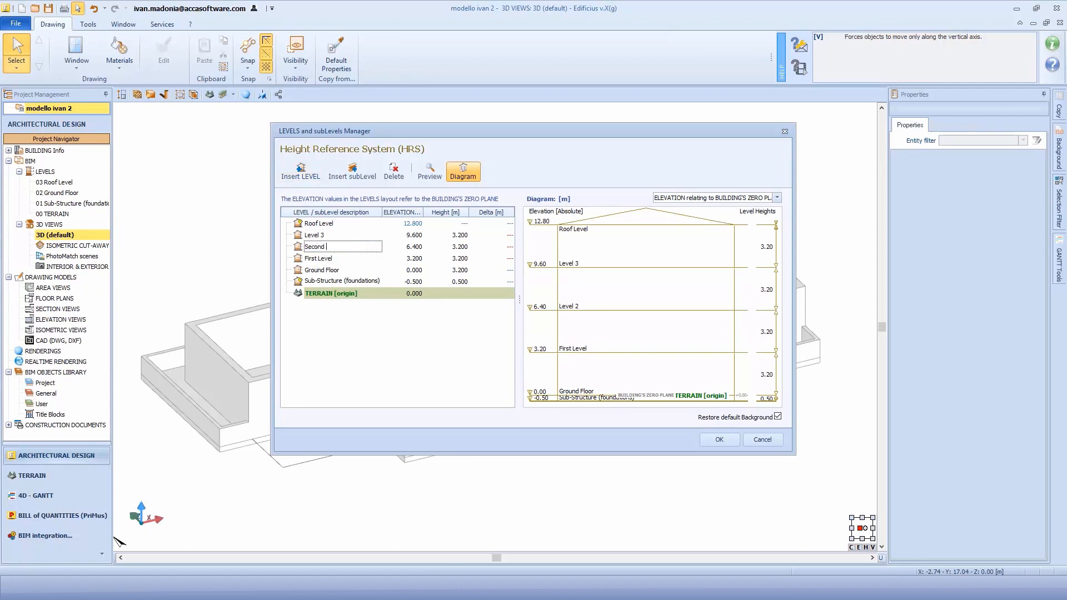
{"action": "key", "text": "Up"}
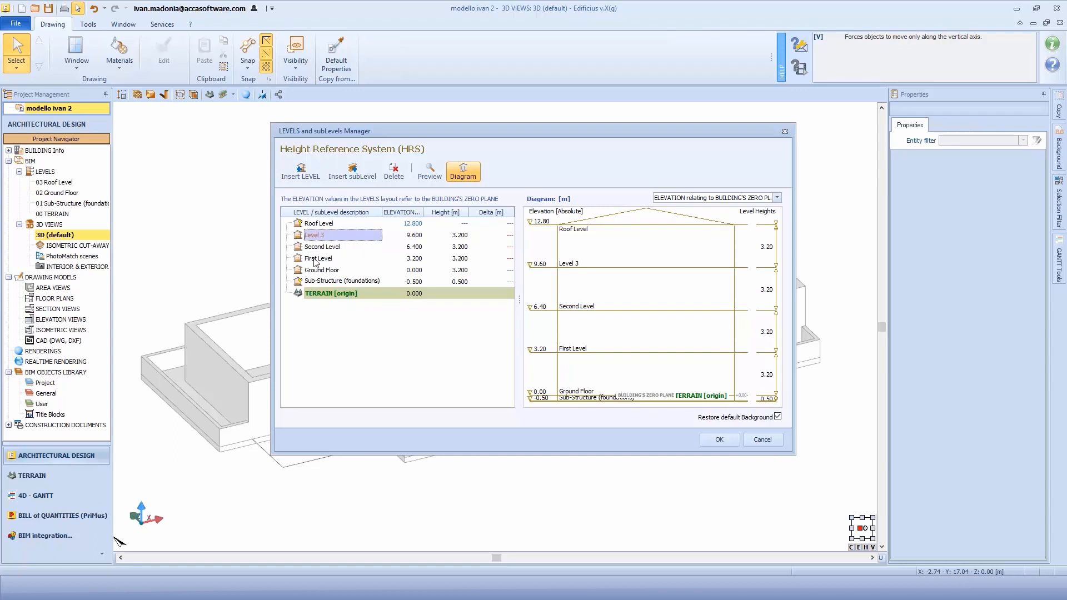
{"action": "type", "text": "Third"}
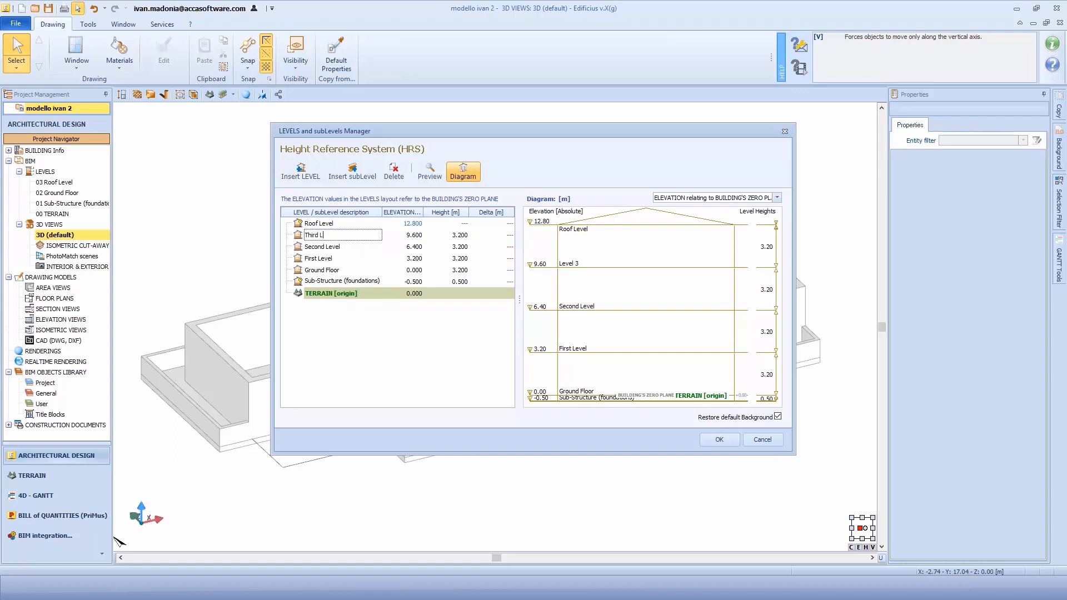
{"action": "key", "text": "Return"}
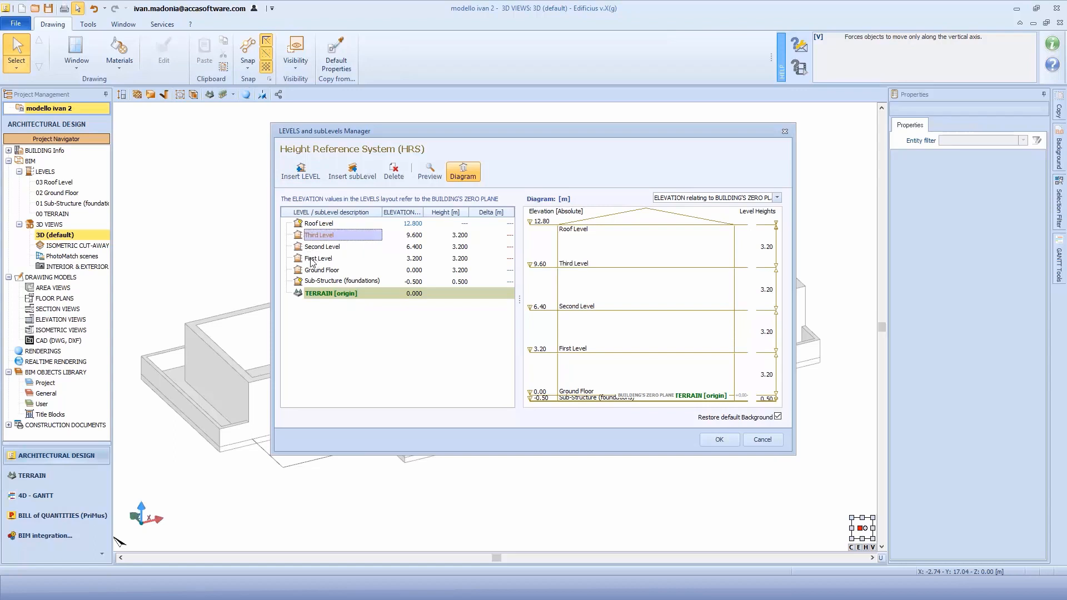
{"action": "left_click", "coordinate": [719, 439]}
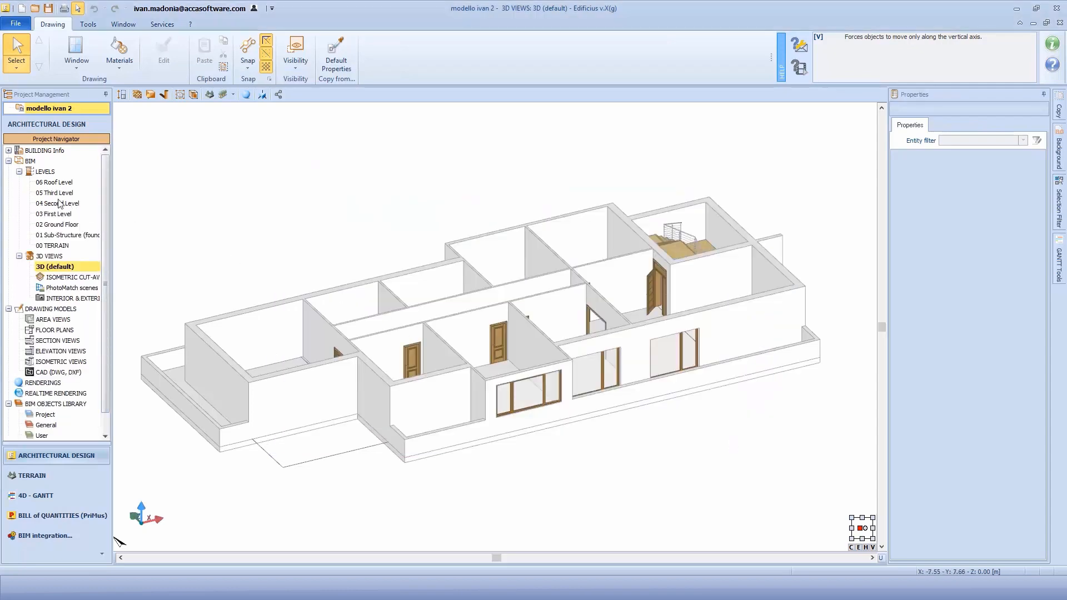
Display the Ground Floor plan in a reduced window together with the 3D view
{"action": "double_click", "coordinate": [58, 224]}
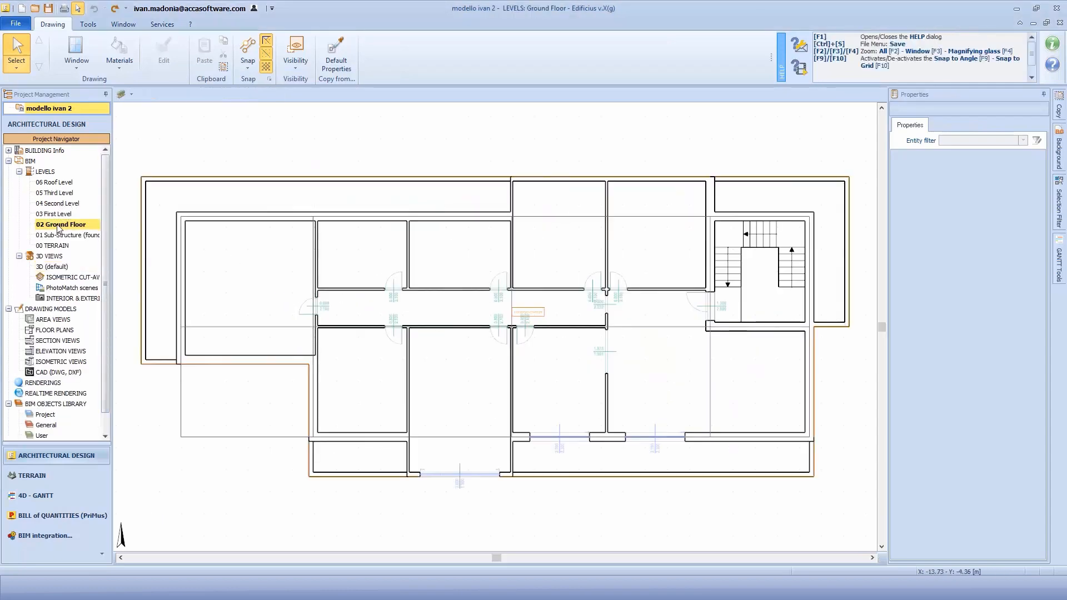
{"action": "left_click", "coordinate": [1045, 23]}
{"action": "scroll", "coordinate": [372, 270], "scroll_direction": "down", "scroll_amount": 4}
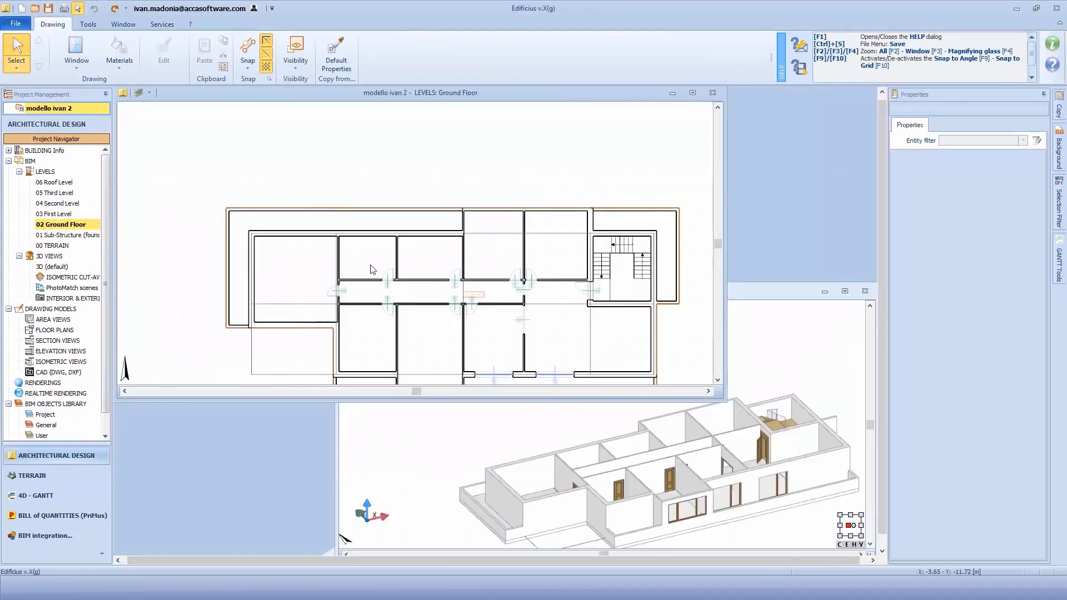
Copy all Ground Floor entities to the First Level, Second Level and Third Level
{"action": "left_click", "coordinate": [1059, 105]}
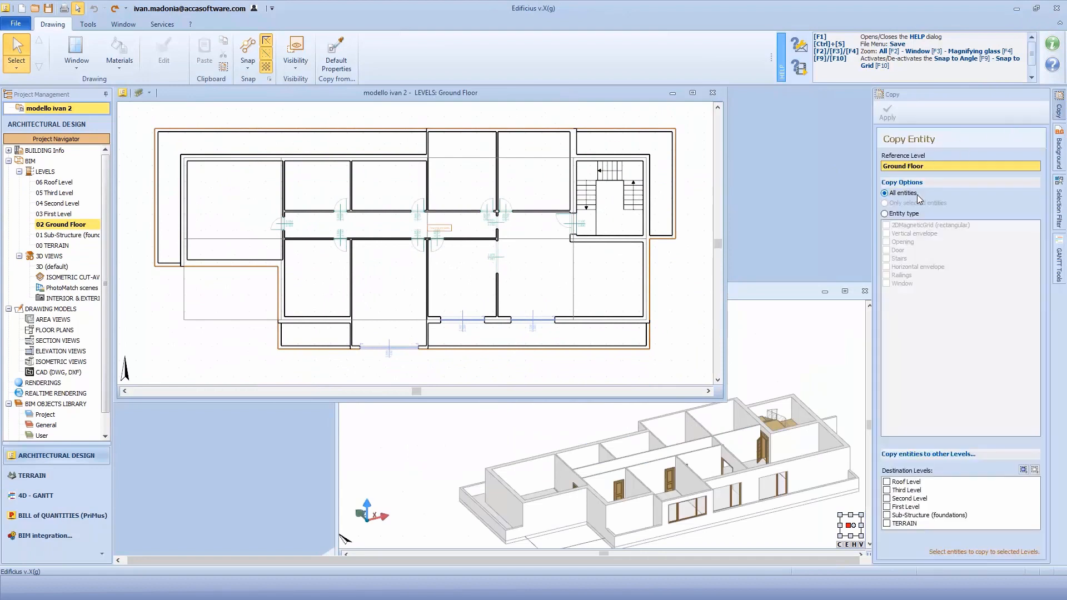
{"action": "left_click", "coordinate": [887, 507]}
{"action": "left_click", "coordinate": [887, 497]}
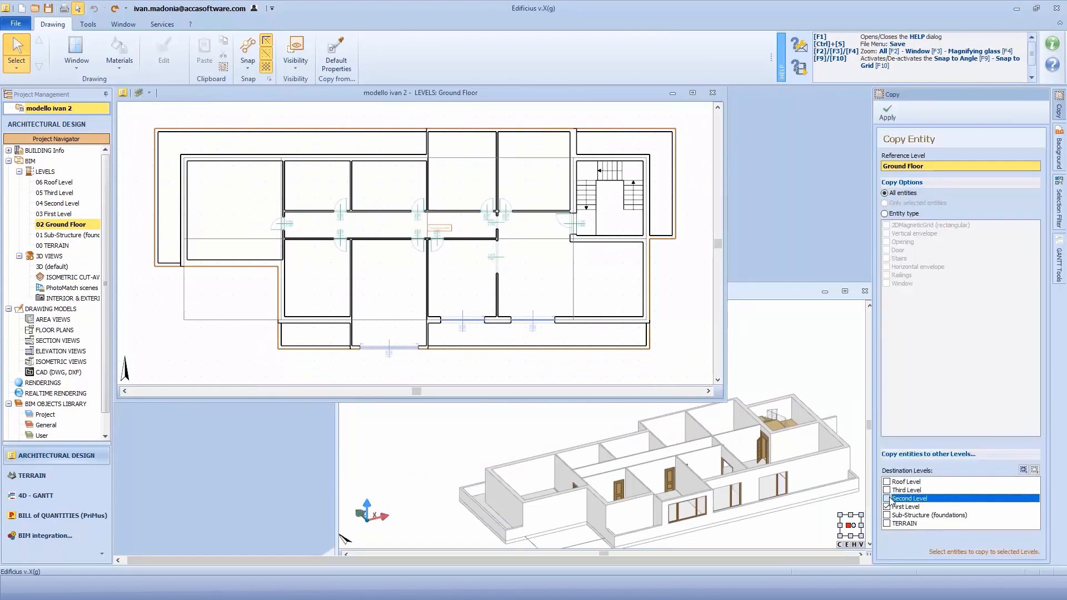
{"action": "left_click", "coordinate": [887, 489]}
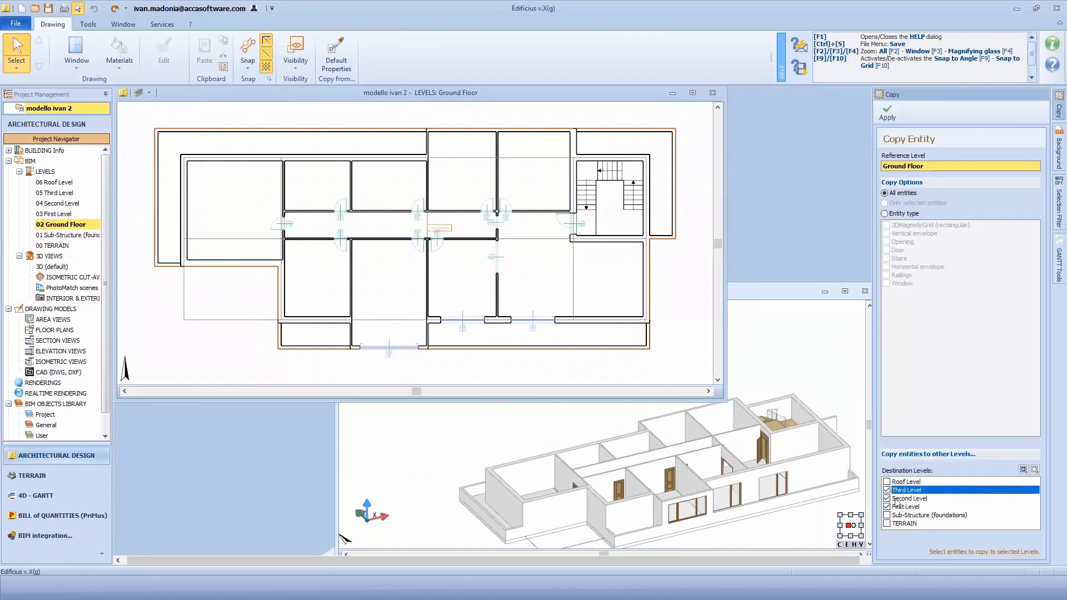
{"action": "left_click", "coordinate": [887, 111]}
Examine the whole multi-storey building in the maximised 3D view from several angles
{"action": "left_click", "coordinate": [790, 289]}
{"action": "double_click", "coordinate": [720, 296]}
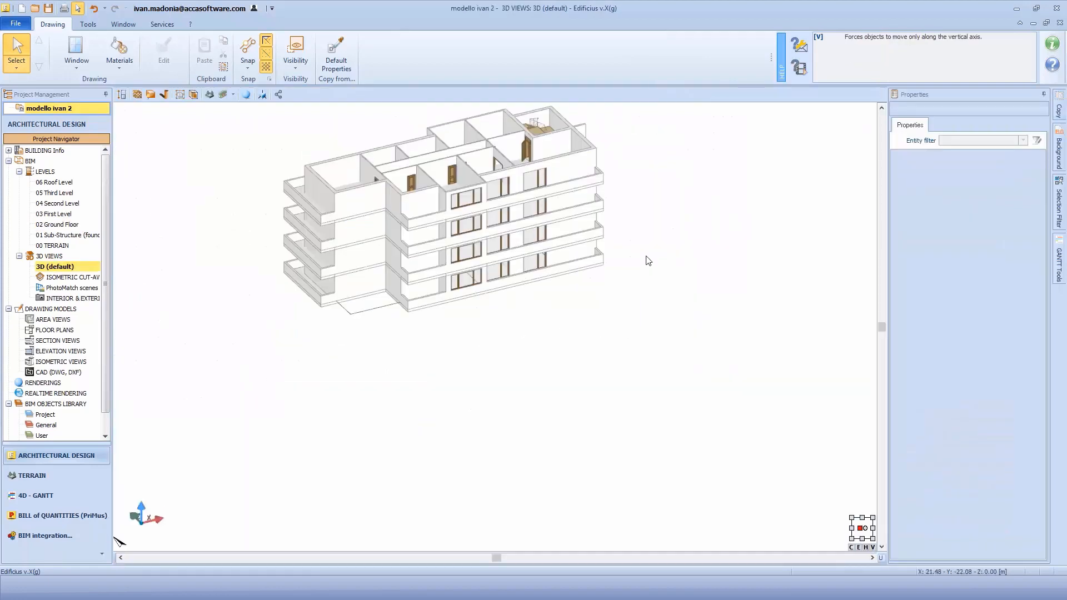
{"action": "middle_click_drag", "start_coordinate": [541, 248], "coordinate": [373, 354]}
{"action": "scroll", "coordinate": [561, 356], "scroll_direction": "up", "scroll_amount": 3}
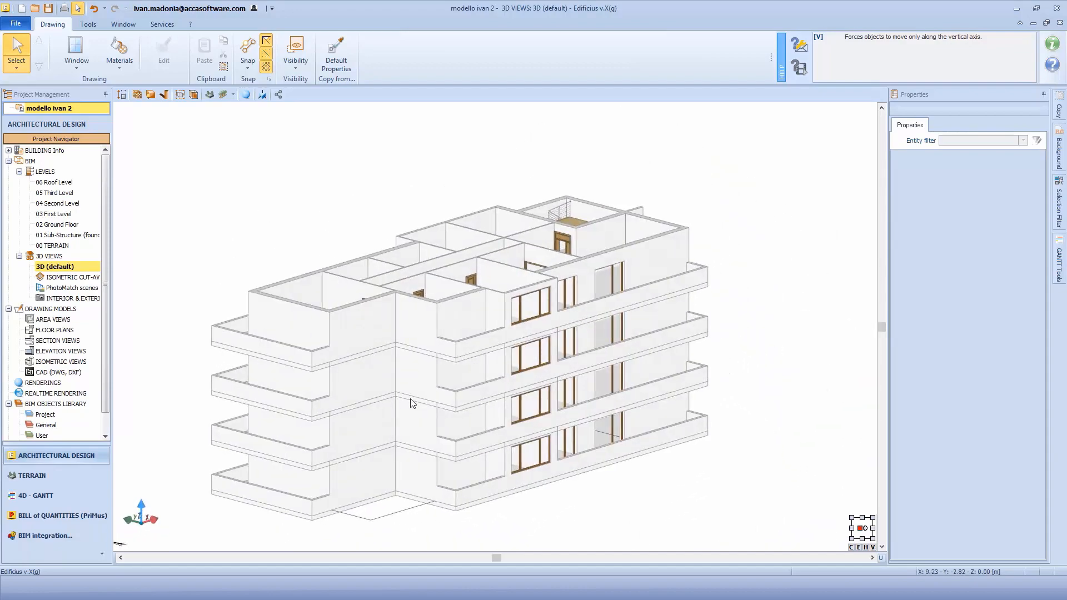
{"action": "middle_click_drag", "start_coordinate": [416, 391], "coordinate": [441, 362]}
{"action": "scroll", "coordinate": [441, 362], "scroll_direction": "up", "scroll_amount": 1}
{"action": "left_click", "coordinate": [182, 94]}
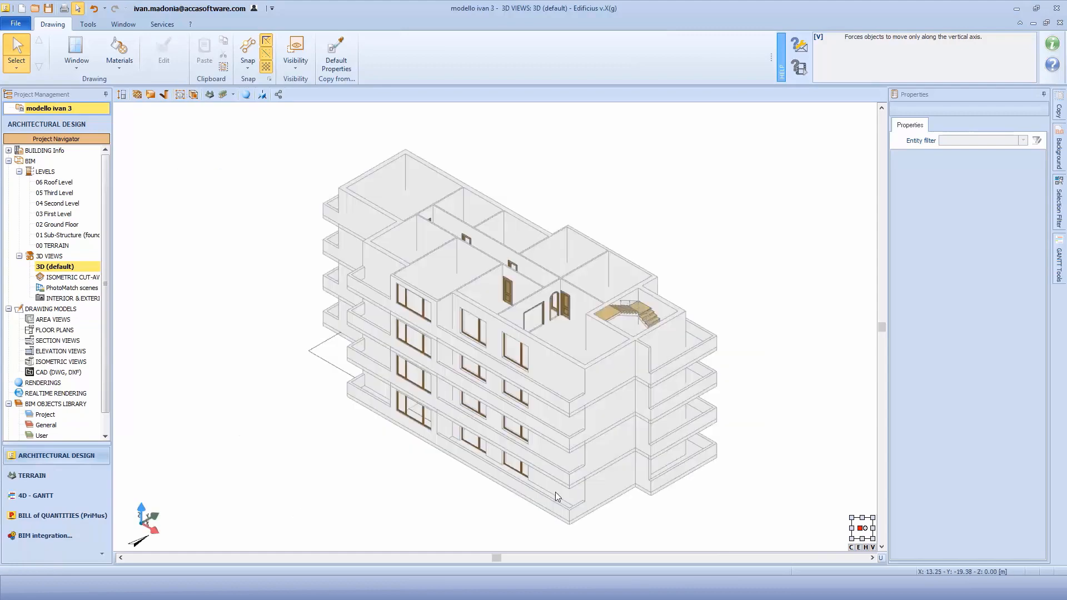
Delete the Ground Floor end wall, the adjoining recessed front wall with its window and their balcony parapets at the building's corner
{"action": "middle_click_drag", "start_coordinate": [555, 491], "coordinate": [569, 476], "text": "shift"}
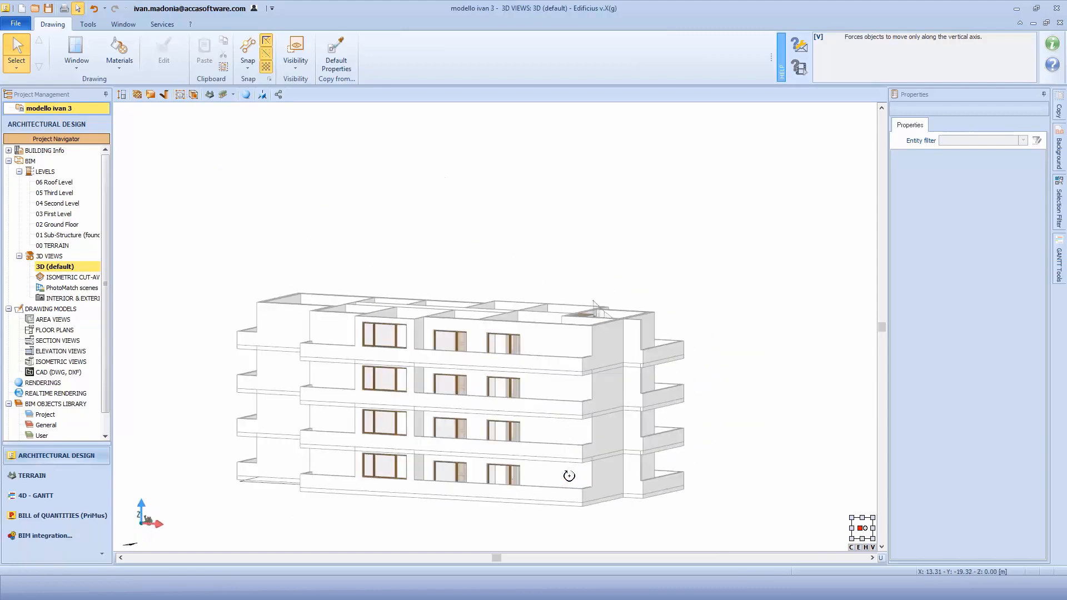
{"action": "scroll", "coordinate": [571, 492], "scroll_direction": "up", "scroll_amount": 5}
{"action": "left_click", "coordinate": [653, 458]}
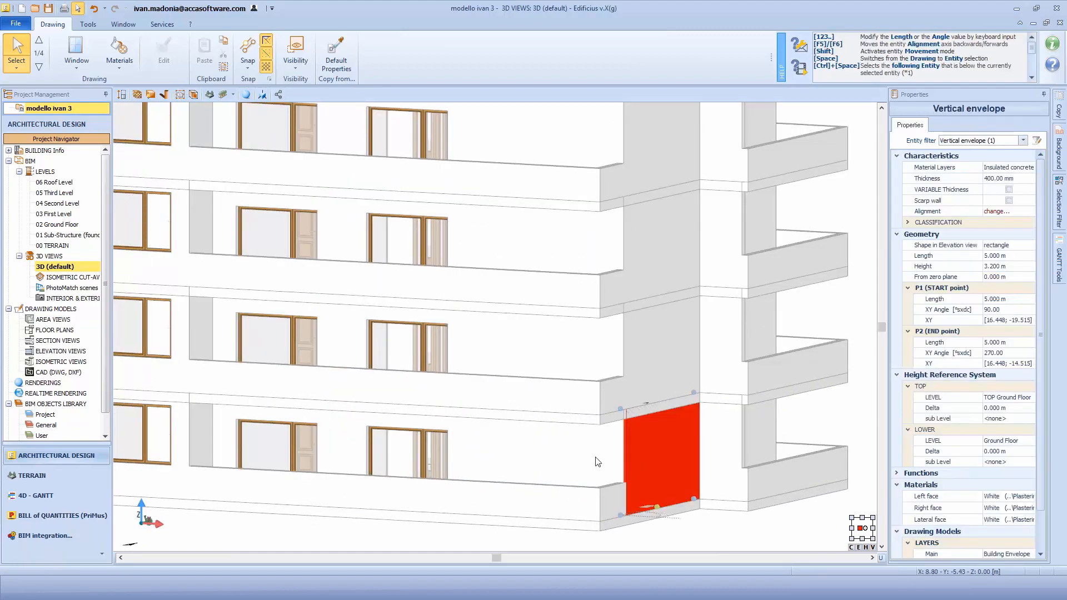
{"action": "left_click", "coordinate": [594, 495], "text": "ctrl"}
{"action": "left_click", "coordinate": [482, 467], "text": "ctrl"}
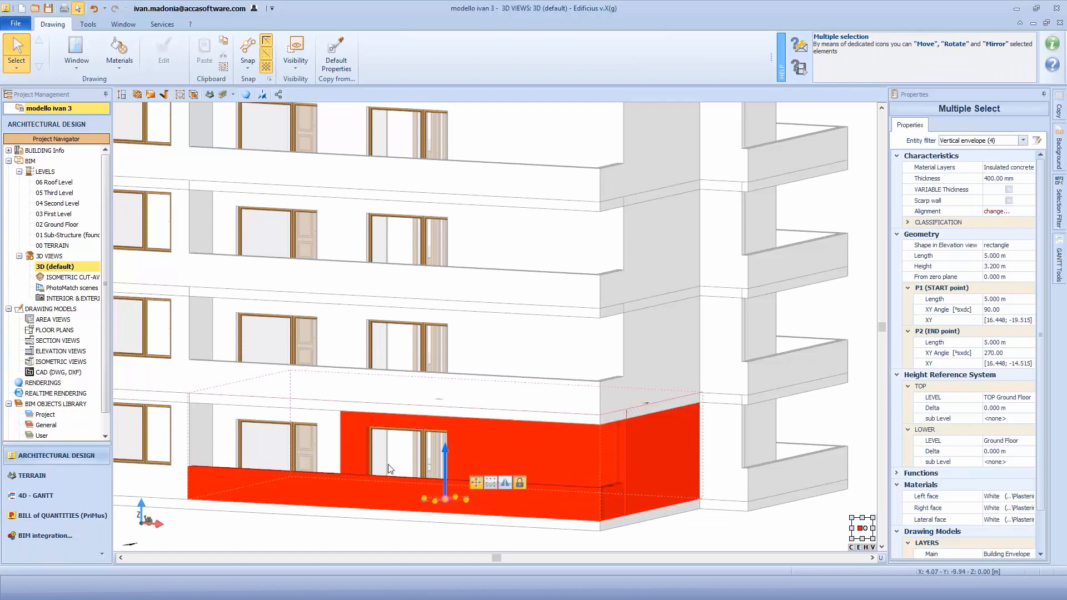
{"action": "key", "text": "Delete"}
Select the two adjoining Ground Floor outer walls at the opposite end of the building
{"action": "middle_click_drag", "start_coordinate": [411, 455], "coordinate": [630, 364], "text": "shift"}
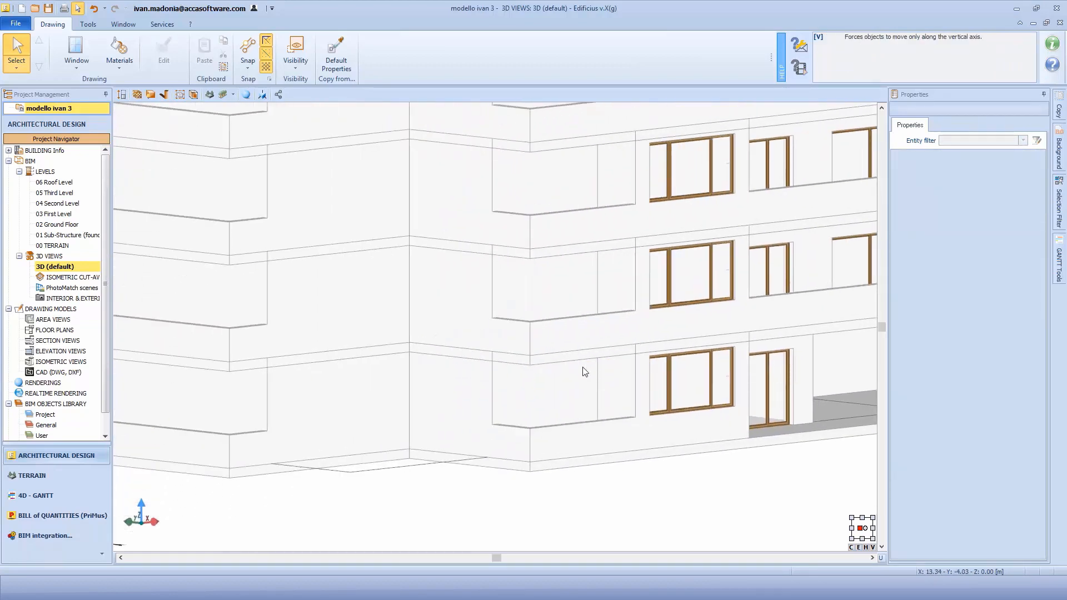
{"action": "left_click", "coordinate": [329, 409]}
{"action": "left_click", "coordinate": [233, 405], "text": "ctrl"}
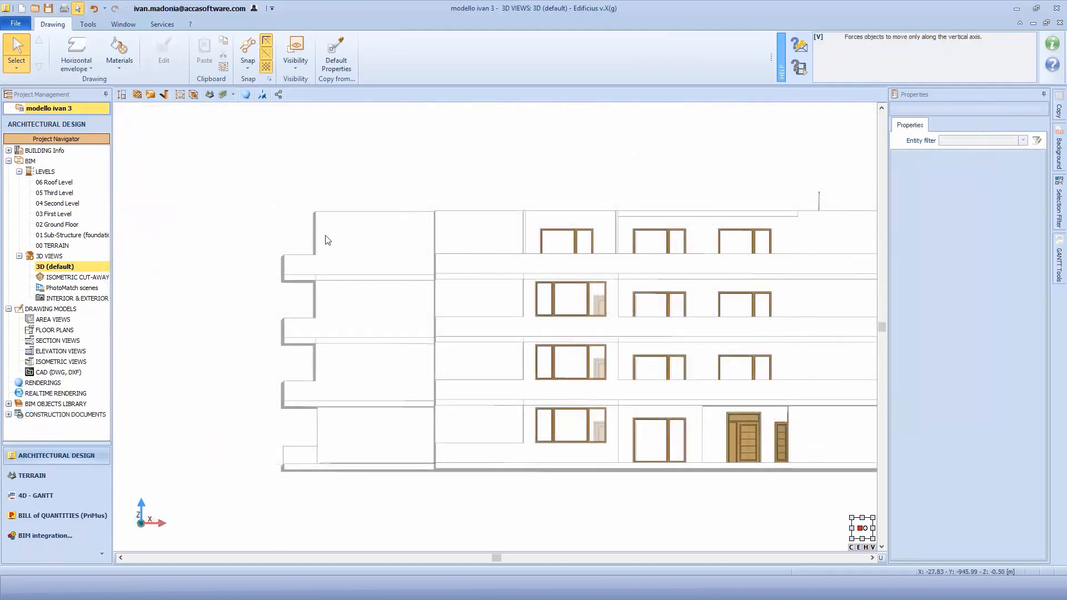
Delete the Third Level walls and window of the end block beside the projecting room
{"action": "left_click_drag", "start_coordinate": [291, 193], "coordinate": [592, 238]}
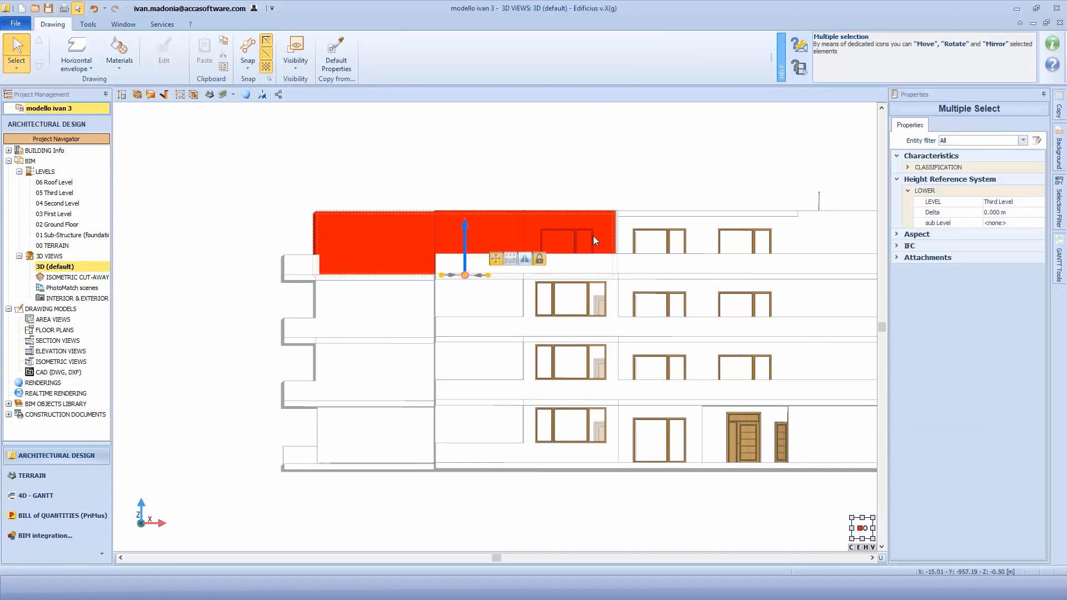
{"action": "key", "text": "Delete"}
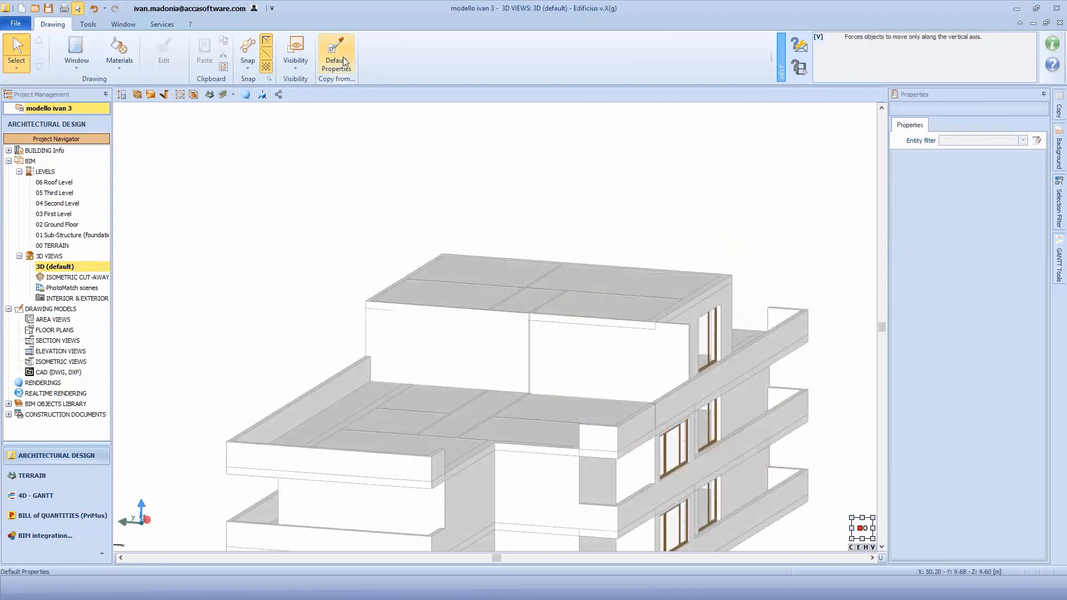
Copy the default properties of the "large window 2" window and insert one in the Third Level wall facing the new terrace
{"action": "left_click", "coordinate": [344, 61]}
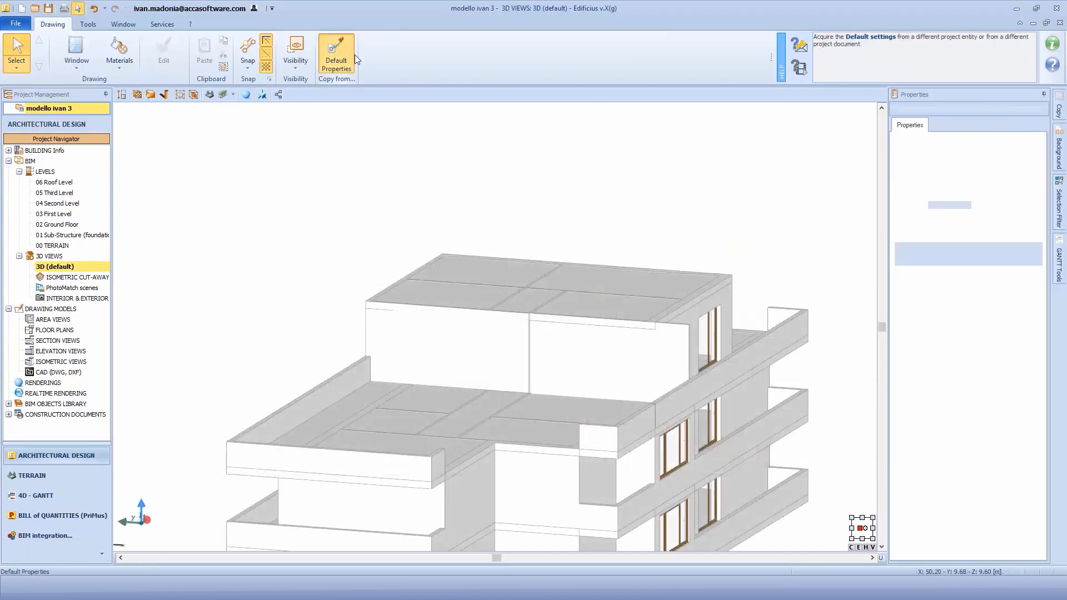
{"action": "left_click", "coordinate": [709, 350]}
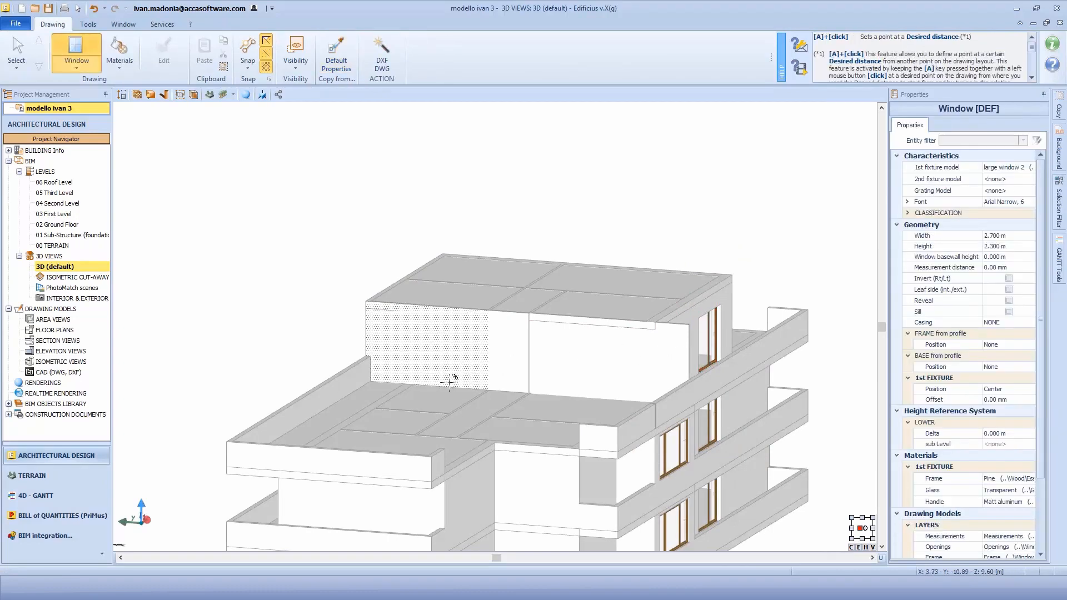
{"action": "left_click", "coordinate": [451, 385]}
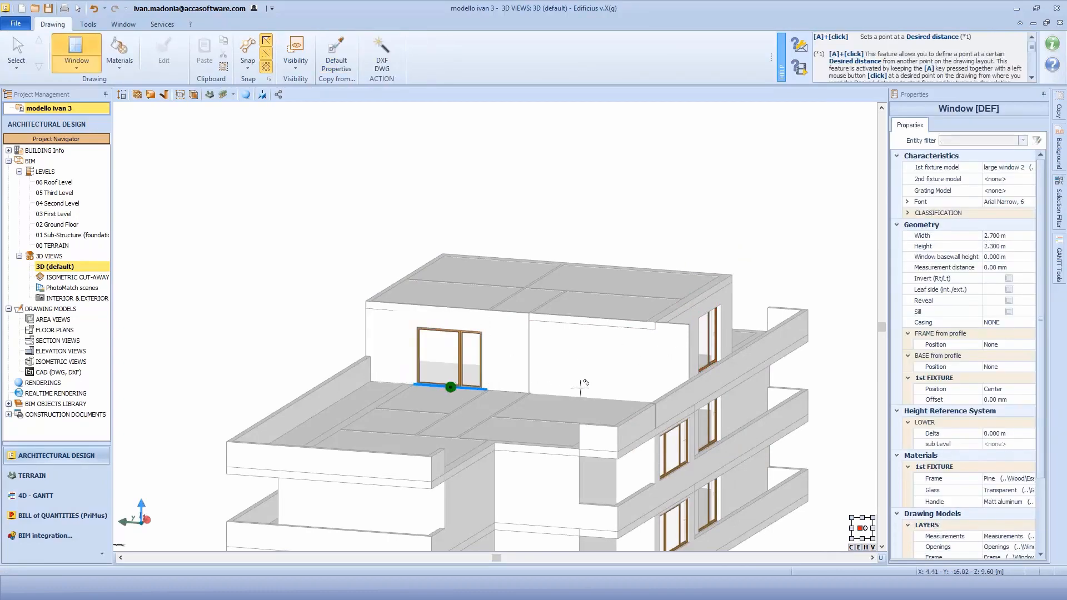
{"action": "key", "text": "Escape"}
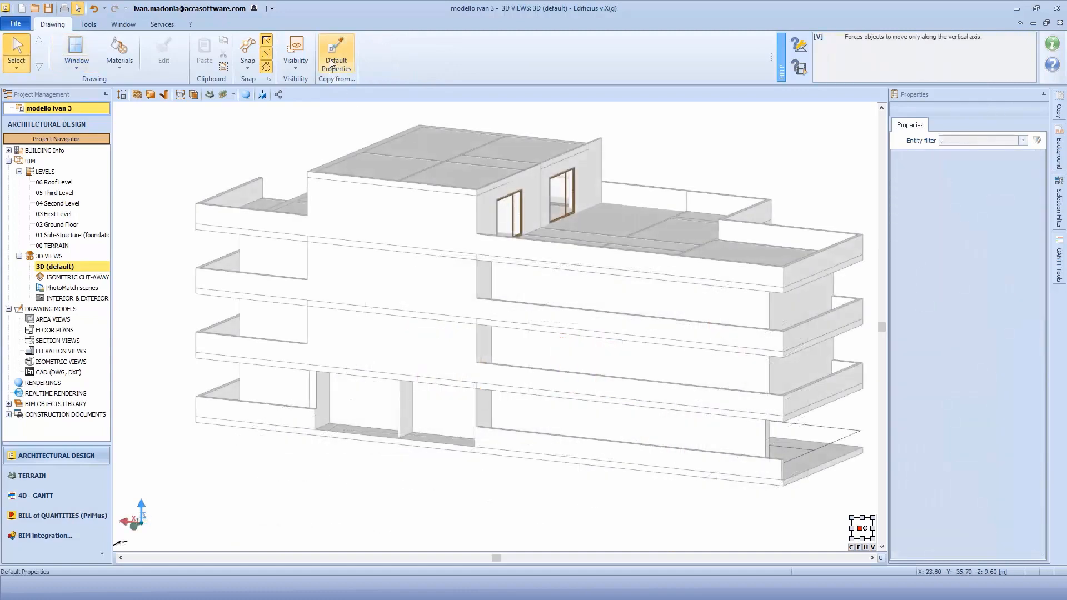
Reuse the terrace window's properties to place one "large window 2" each on the Third, Second and First Levels of the projecting rear wall
{"action": "left_click", "coordinate": [337, 62]}
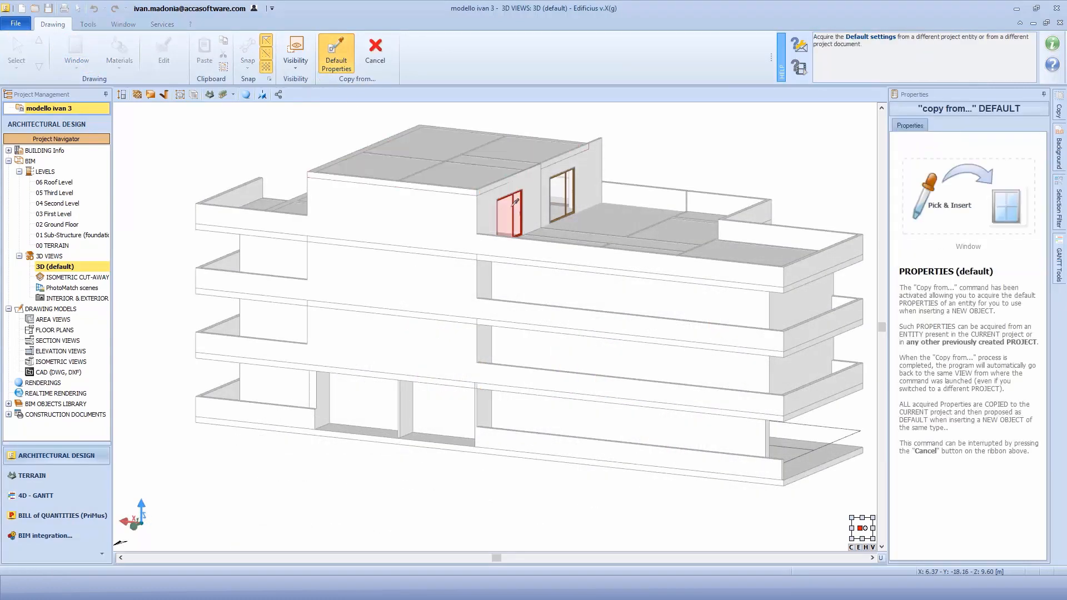
{"action": "left_click", "coordinate": [514, 202]}
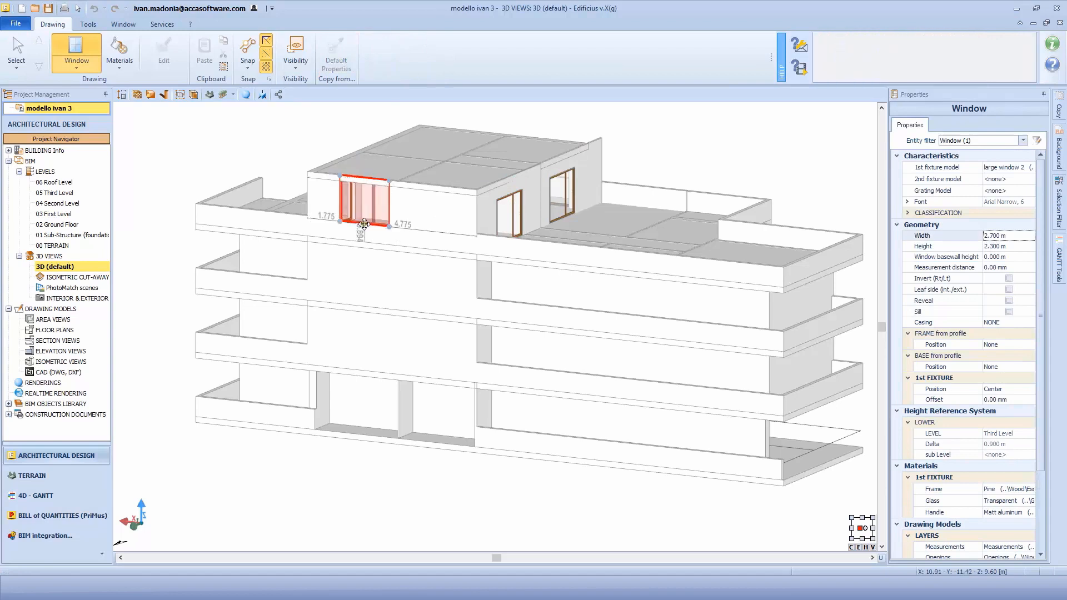
{"action": "left_click", "coordinate": [350, 232]}
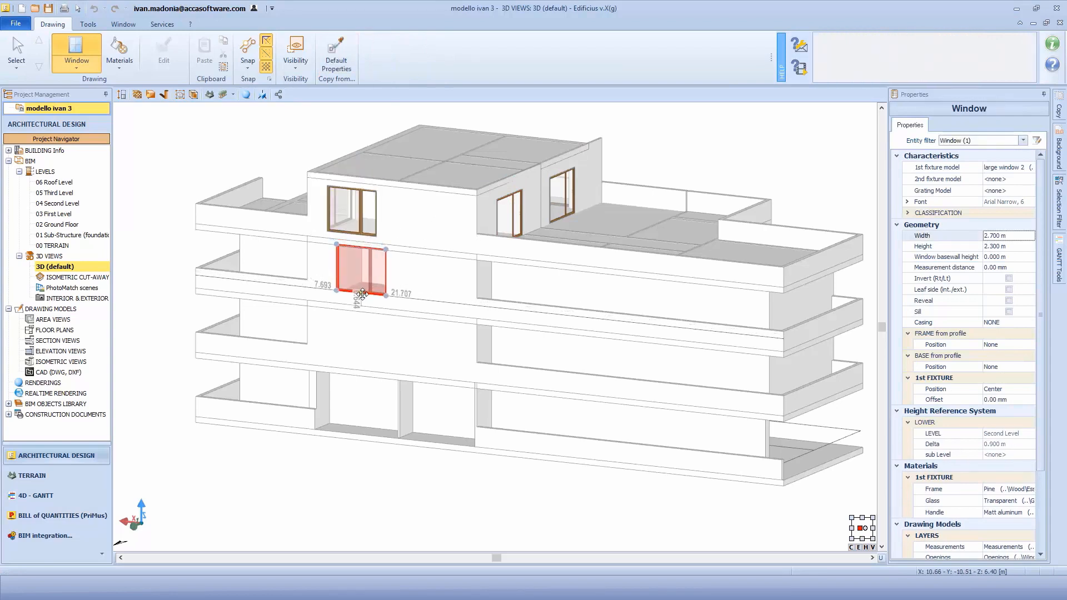
{"action": "left_click", "coordinate": [364, 298]}
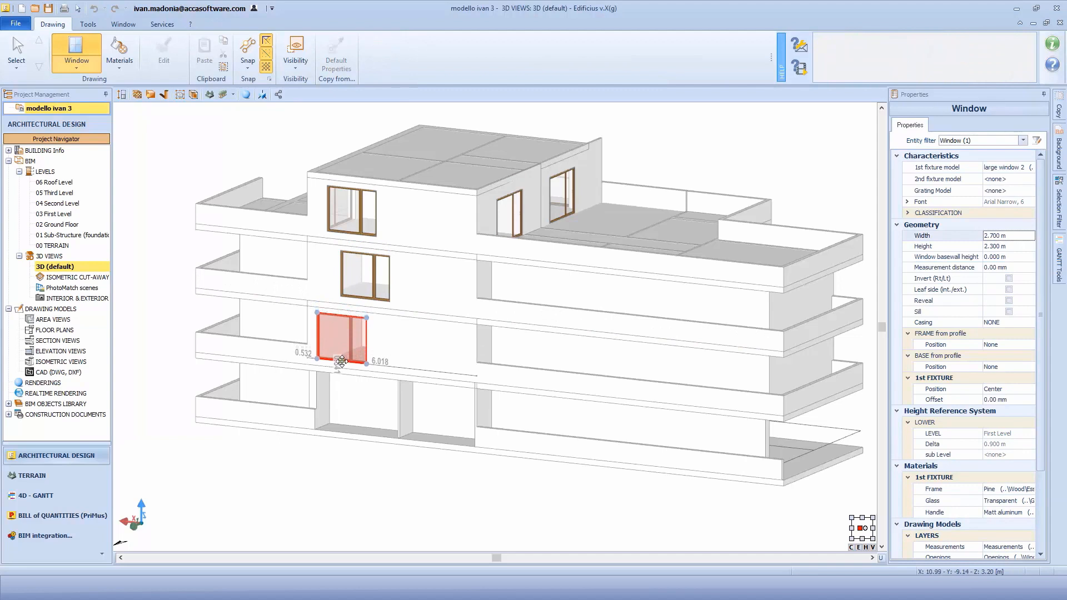
{"action": "left_click", "coordinate": [342, 360]}
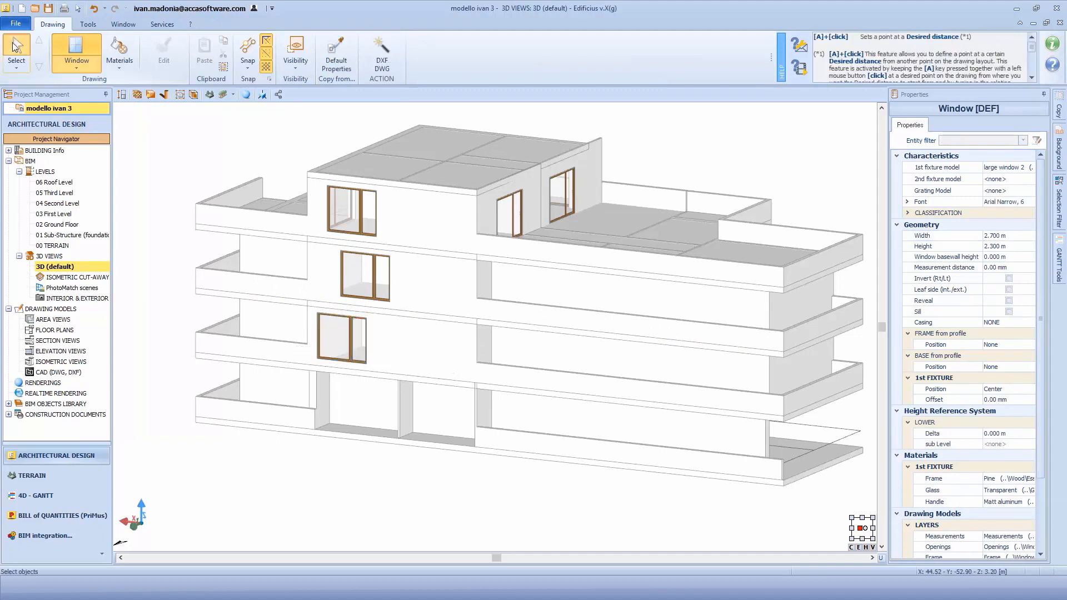
Align the three stacked "large window 2" windows on the projecting rear wall to the Third Level window's vertical centre axis
{"action": "left_click", "coordinate": [16, 51]}
{"action": "left_click", "coordinate": [351, 342]}
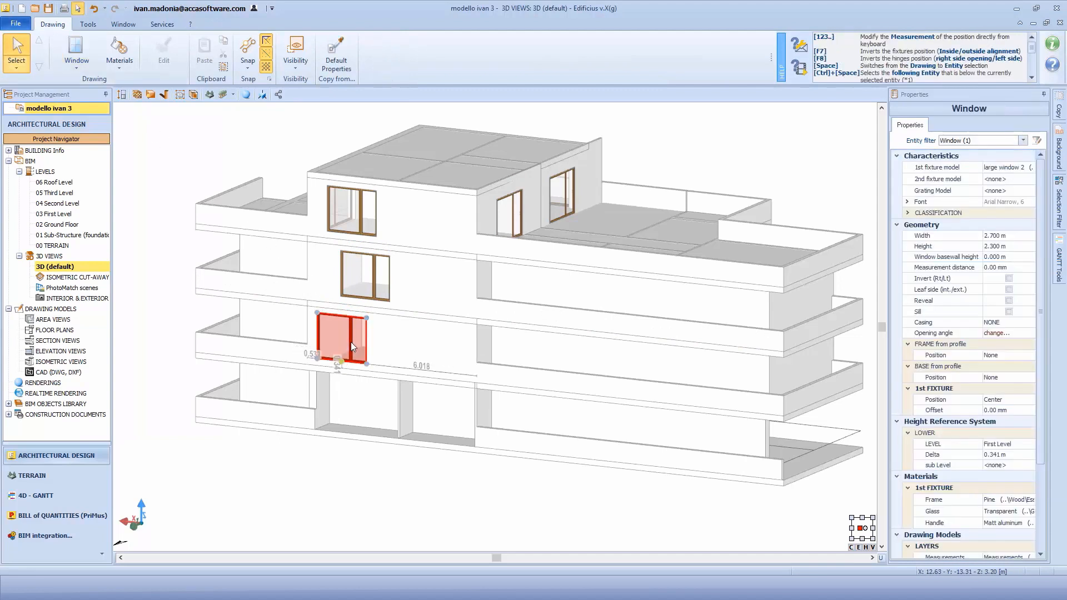
{"action": "left_click", "coordinate": [374, 269], "text": "shift"}
{"action": "left_click", "coordinate": [360, 220], "text": "shift"}
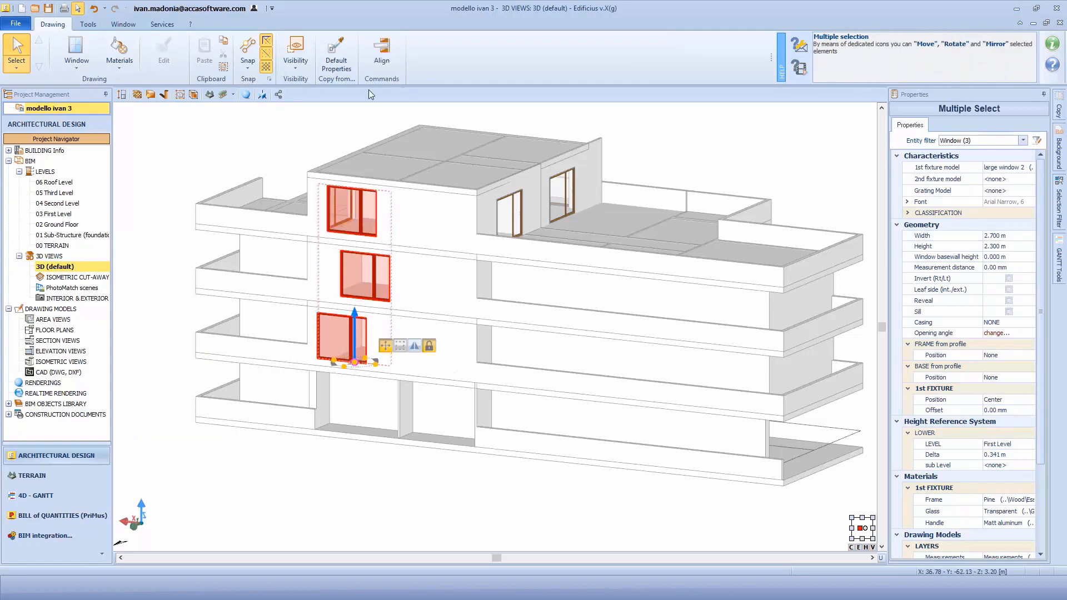
{"action": "left_click", "coordinate": [385, 49]}
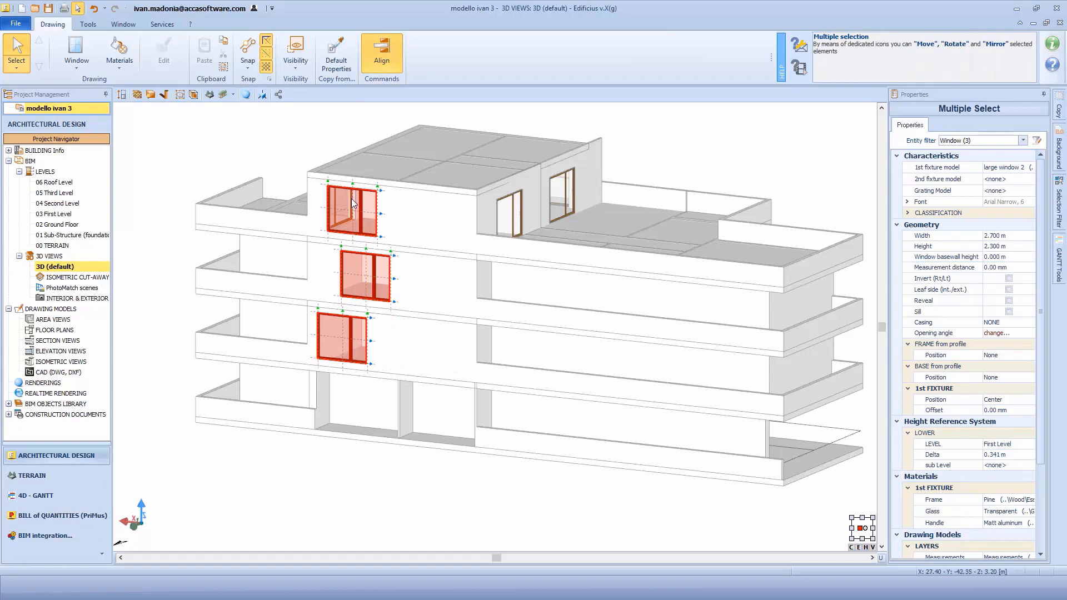
{"action": "left_click", "coordinate": [353, 185]}
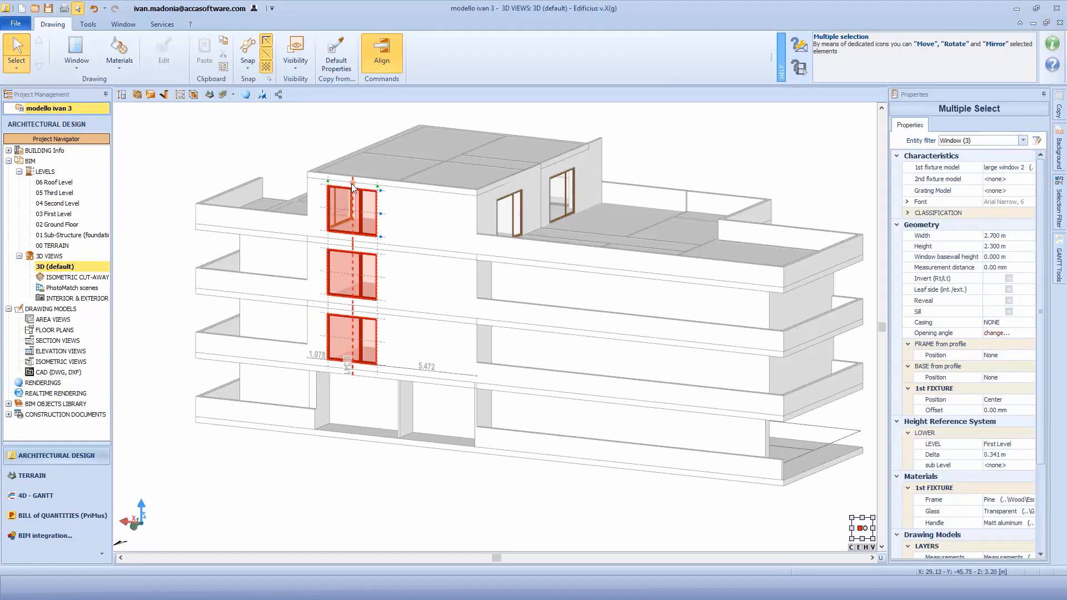
{"action": "key", "text": "Escape"}
Copy all properties of the wooden panelled door on the Ground Floor porch onto the adjacent glazed double door
{"action": "mouse_move", "coordinate": [295, 161]}
{"action": "middle_mouse_down"}
{"action": "mouse_move", "coordinate": [335, 165]}
{"action": "mouse_move", "coordinate": [285, 162]}
{"action": "middle_mouse_up"}
{"action": "scroll", "coordinate": [611, 328], "scroll_direction": "up", "scroll_amount": 3}
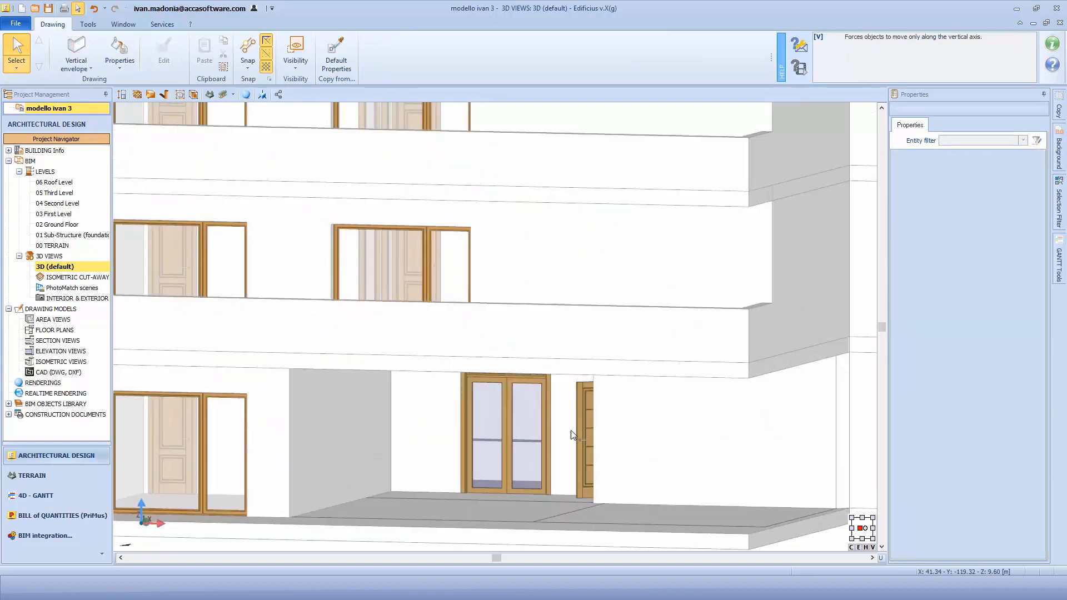
{"action": "middle_click_drag", "start_coordinate": [571, 434], "coordinate": [572, 383]}
{"action": "scroll", "coordinate": [556, 383], "scroll_direction": "up", "scroll_amount": 5}
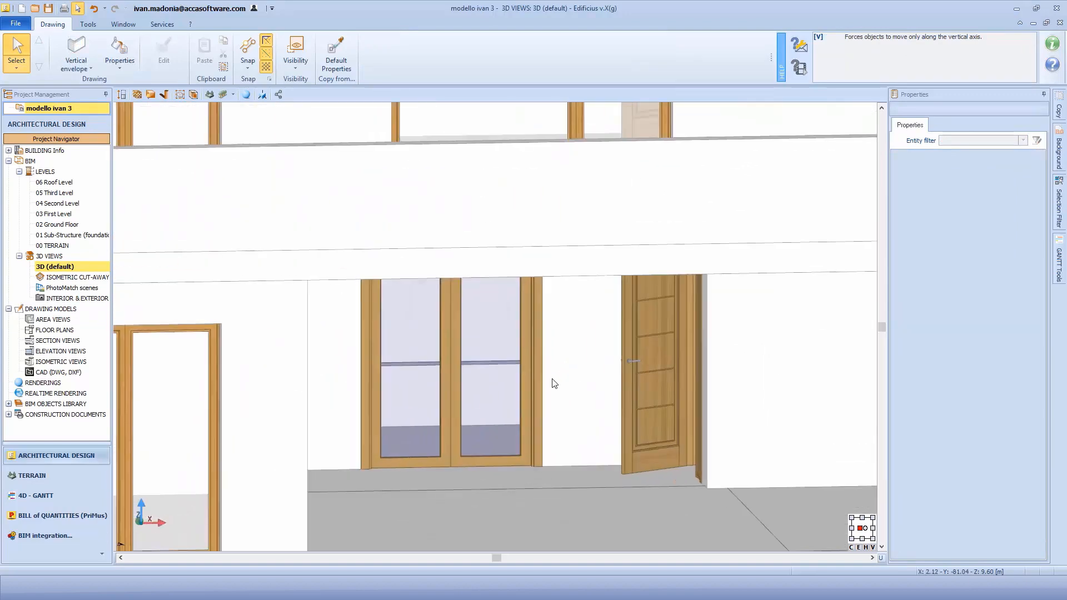
{"action": "left_click", "coordinate": [336, 52]}
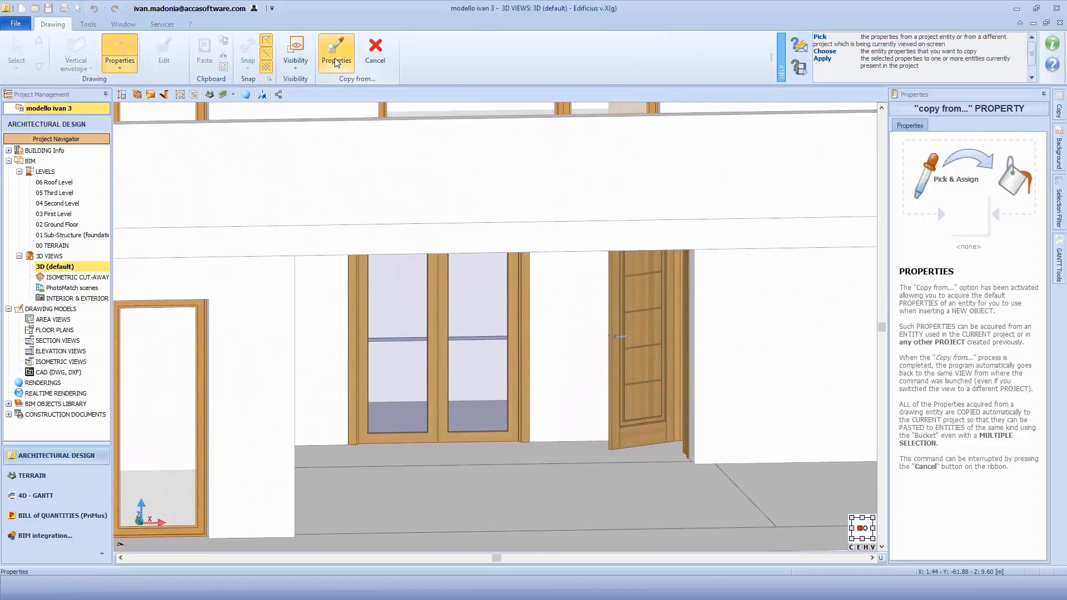
{"action": "left_click", "coordinate": [643, 343]}
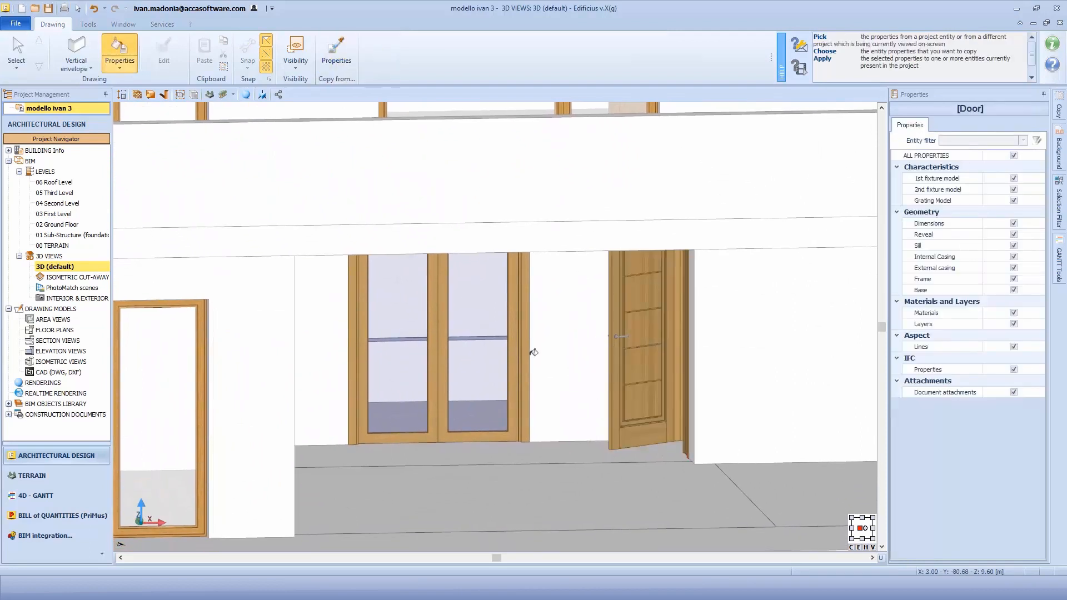
{"action": "left_click", "coordinate": [448, 359]}
{"action": "mouse_move", "coordinate": [476, 423]}
{"action": "middle_mouse_down"}
{"action": "mouse_move", "coordinate": [458, 422]}
{"action": "mouse_move", "coordinate": [475, 424]}
{"action": "middle_mouse_up"}
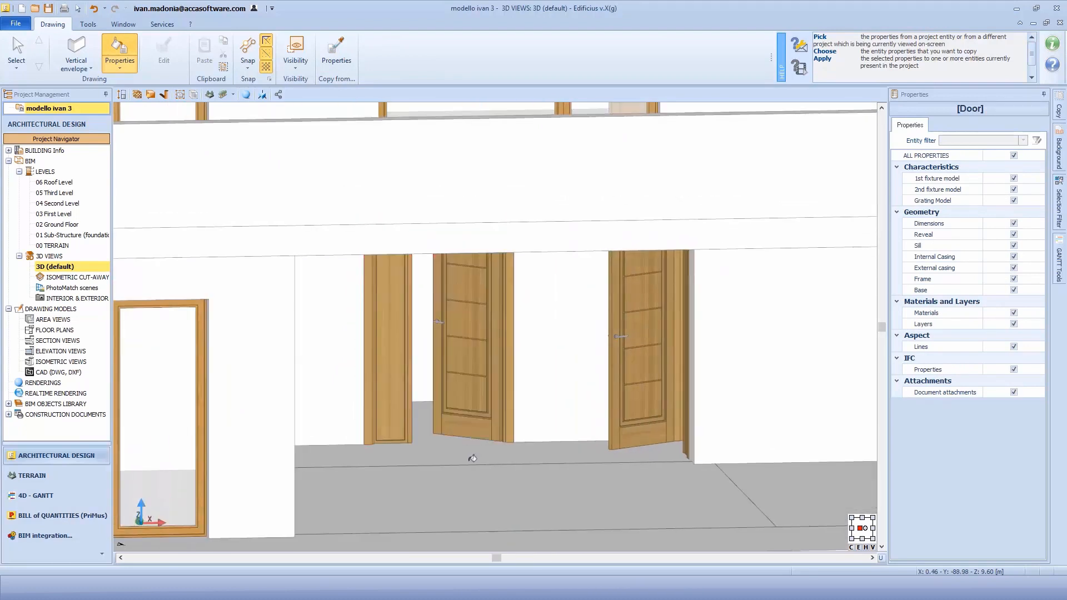
{"action": "scroll", "coordinate": [475, 459], "scroll_direction": "down", "scroll_amount": 5}
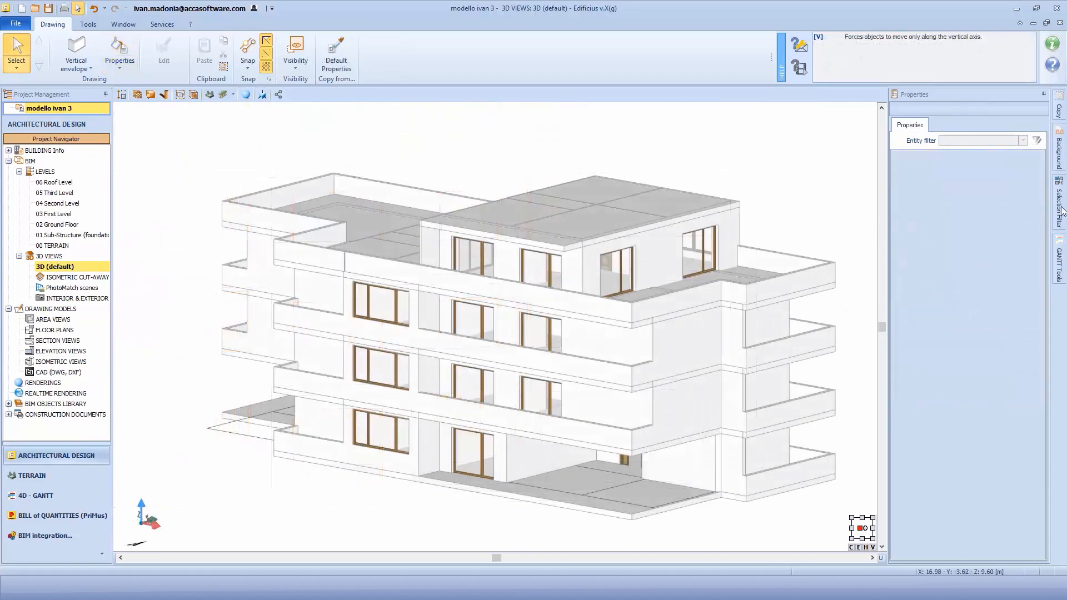
Choose the travertine1 material from the project's BIM objects library and apply it to the outer walls of the Third Level block
{"action": "left_click", "coordinate": [118, 69]}
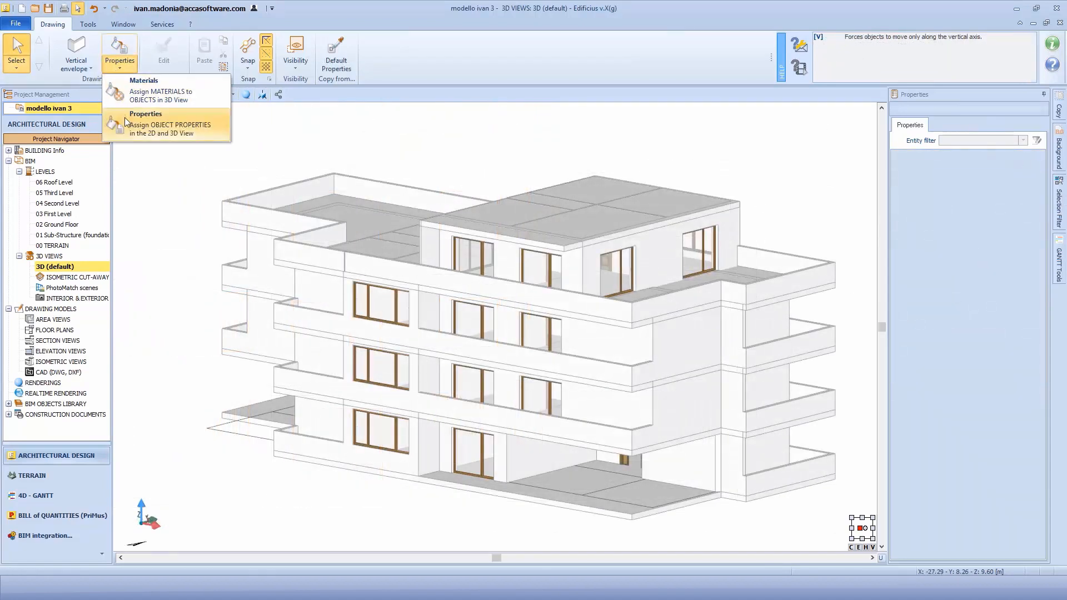
{"action": "left_click", "coordinate": [130, 89]}
{"action": "left_click", "coordinate": [1039, 109]}
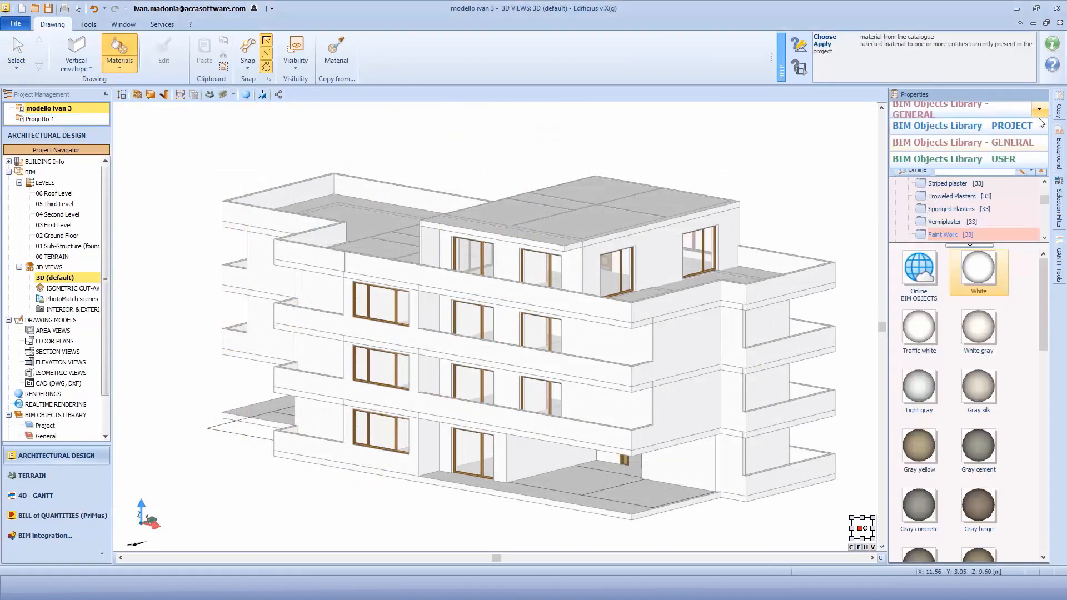
{"action": "left_click", "coordinate": [1025, 125]}
{"action": "left_click", "coordinate": [995, 481]}
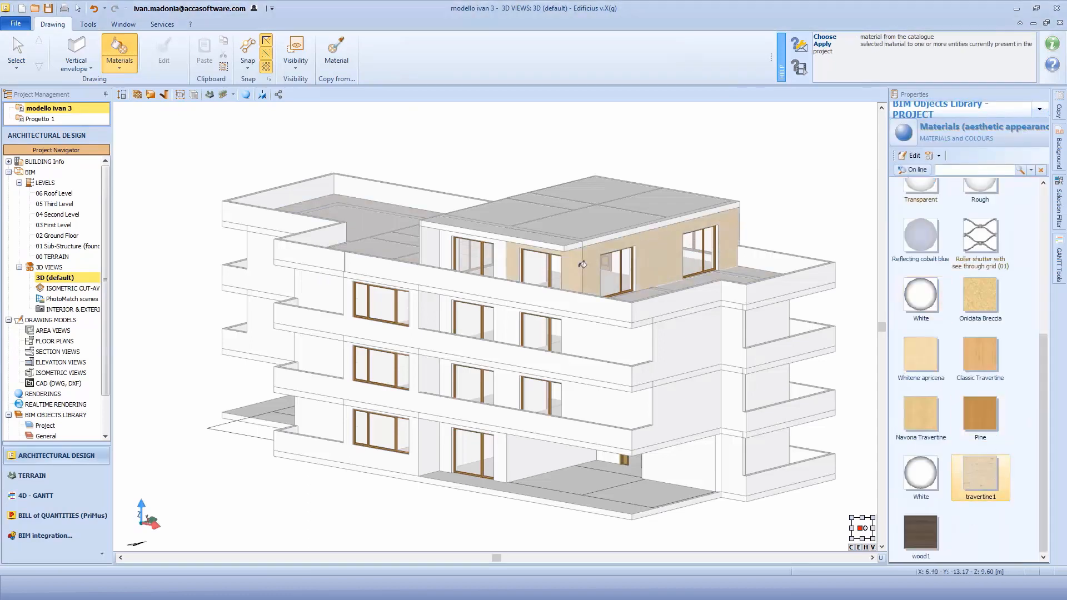
{"action": "left_click", "coordinate": [505, 256]}
{"action": "left_click", "coordinate": [436, 245]}
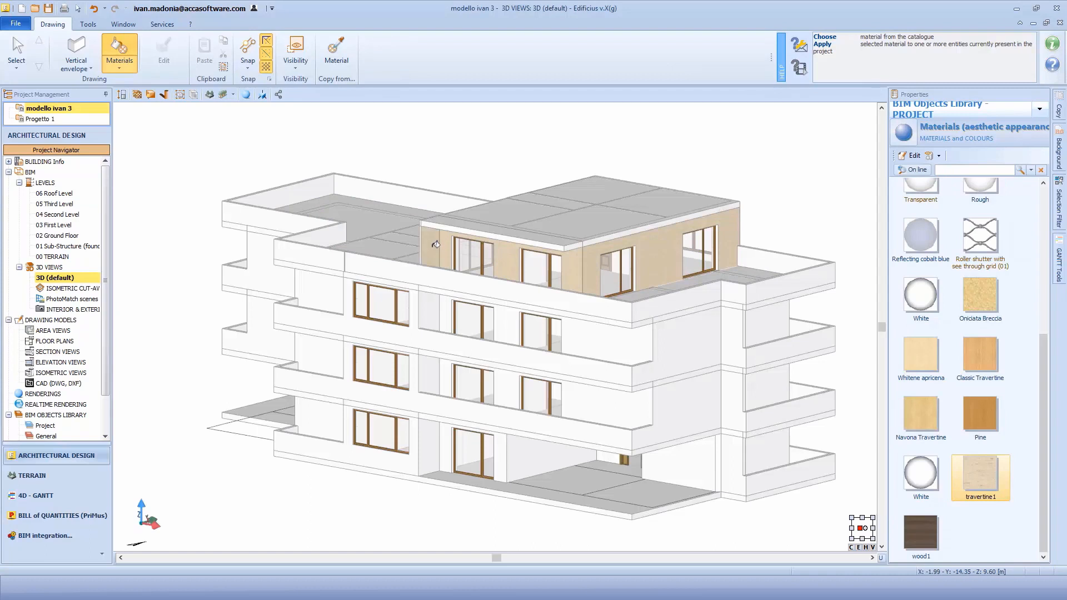
Apply travertine1 to the balcony parapets and the remaining outer side and front walls of the building
{"action": "left_click", "coordinate": [438, 281]}
{"action": "left_click", "coordinate": [659, 301]}
{"action": "left_click", "coordinate": [732, 296]}
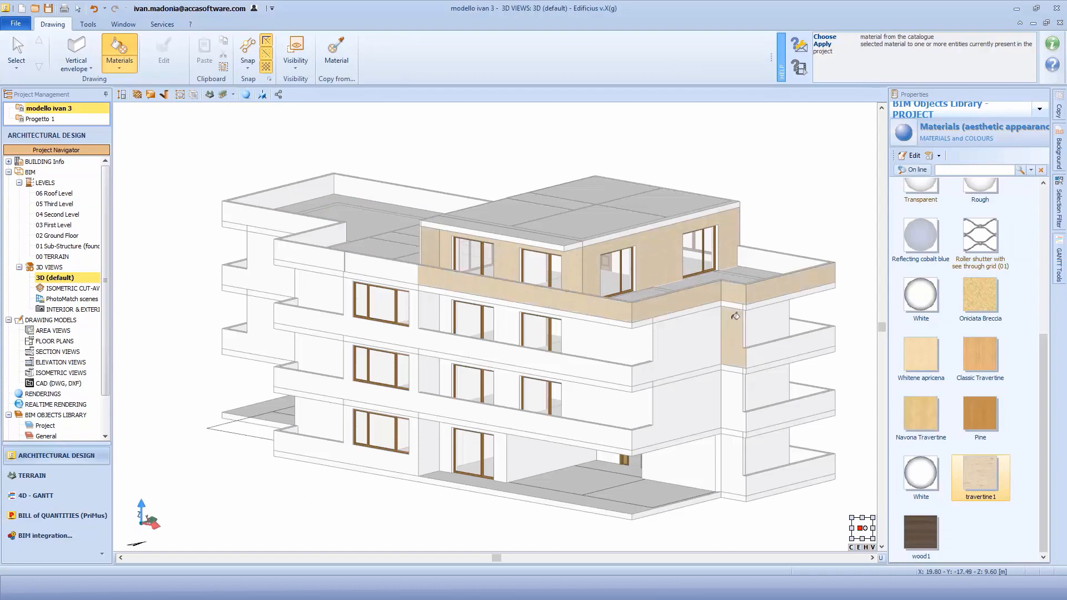
{"action": "left_click", "coordinate": [688, 338]}
{"action": "left_click", "coordinate": [623, 368]}
{"action": "left_click", "coordinate": [413, 317]}
{"action": "left_click", "coordinate": [773, 348]}
{"action": "left_click", "coordinate": [689, 401]}
{"action": "left_click", "coordinate": [623, 433]}
{"action": "left_click", "coordinate": [414, 383]}
Apply the wood1 material to the recessed balcony walls around the windows on the Ground Floor, First and Second Levels
{"action": "left_click", "coordinate": [920, 533]}
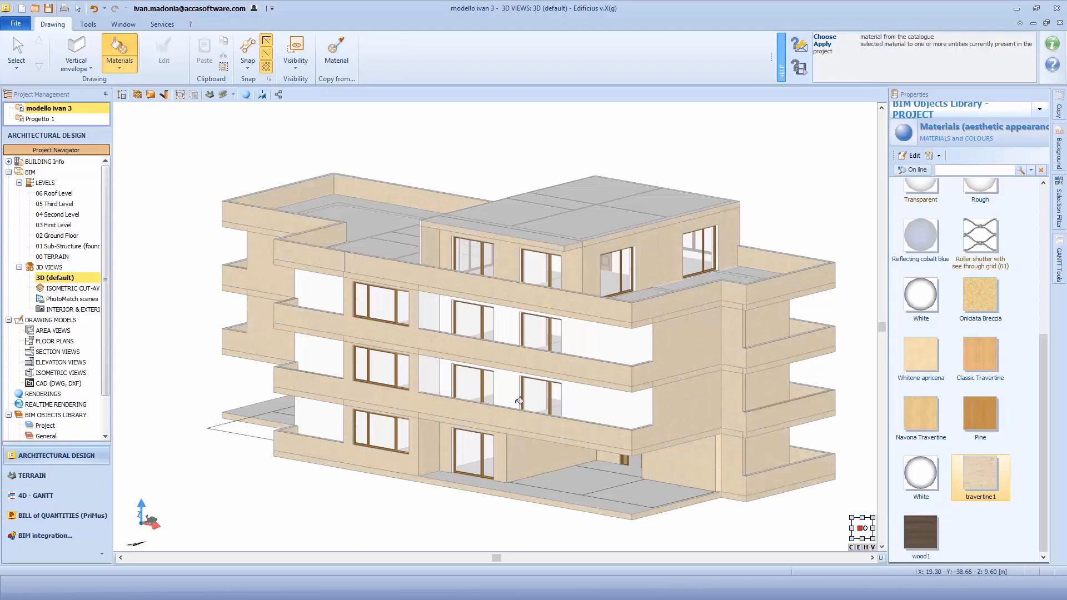
{"action": "left_click", "coordinate": [913, 539]}
{"action": "left_click", "coordinate": [436, 450]}
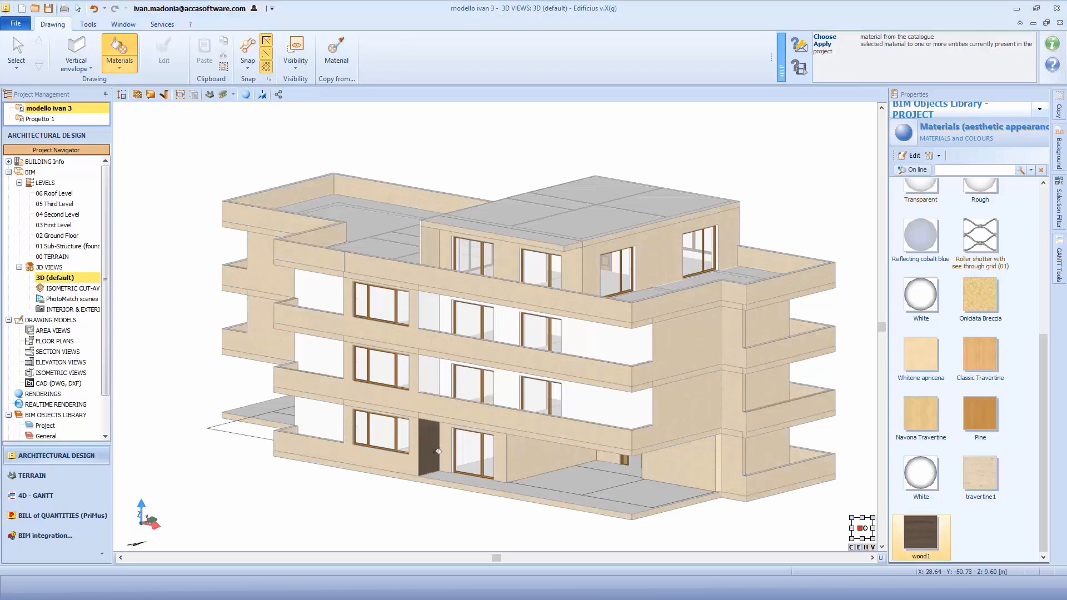
{"action": "left_click", "coordinate": [431, 383]}
{"action": "left_click", "coordinate": [442, 316]}
{"action": "left_click", "coordinate": [511, 317]}
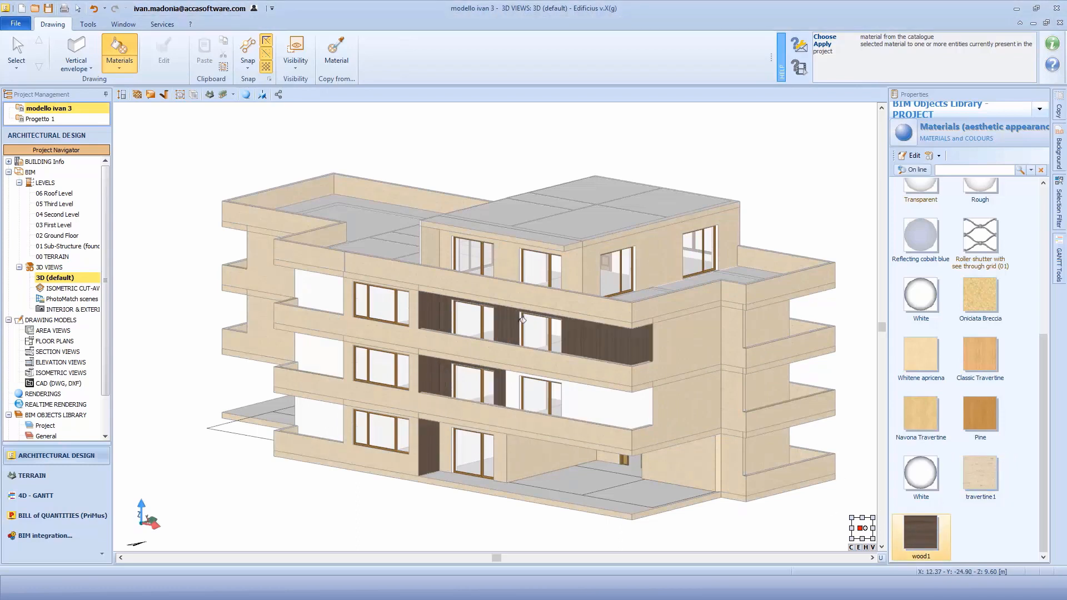
{"action": "left_click", "coordinate": [522, 385]}
Apply wood1 to the end-bay balcony walls on the Ground Floor, First and Second Levels and the Third Level side wall facing the terrace
{"action": "left_click", "coordinate": [320, 355]}
{"action": "left_click", "coordinate": [319, 292]}
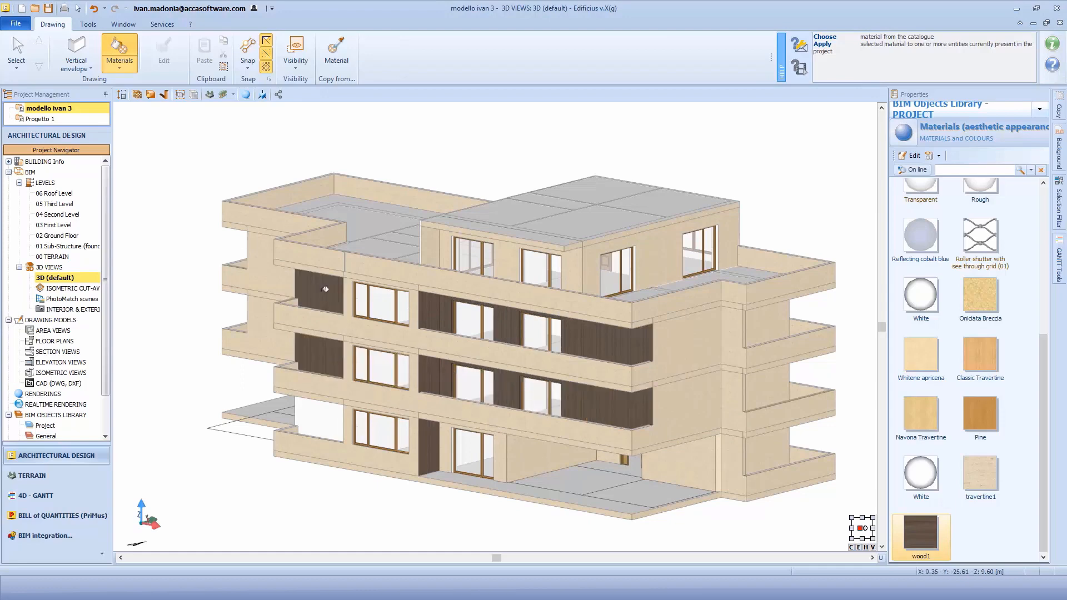
{"action": "left_click", "coordinate": [319, 418]}
{"action": "left_click", "coordinate": [433, 249]}
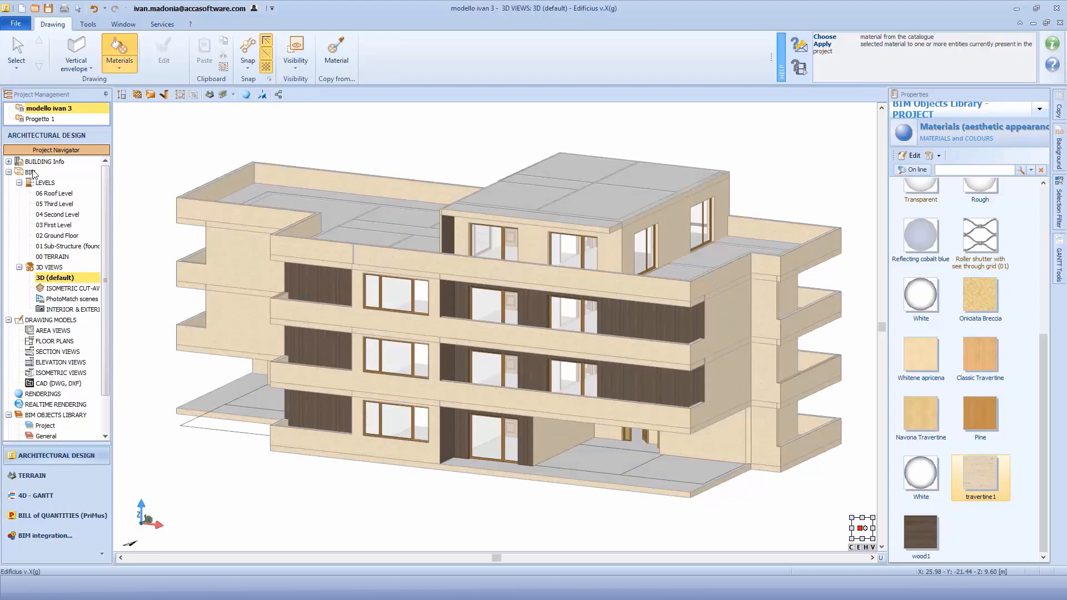
On the Roof Level, start a roof contour with a 15.35 m edge along the rear wall, from the block's corner to the building's outer corner
{"action": "double_click", "coordinate": [38, 194]}
{"action": "middle_click_drag", "start_coordinate": [448, 171], "coordinate": [464, 215]}
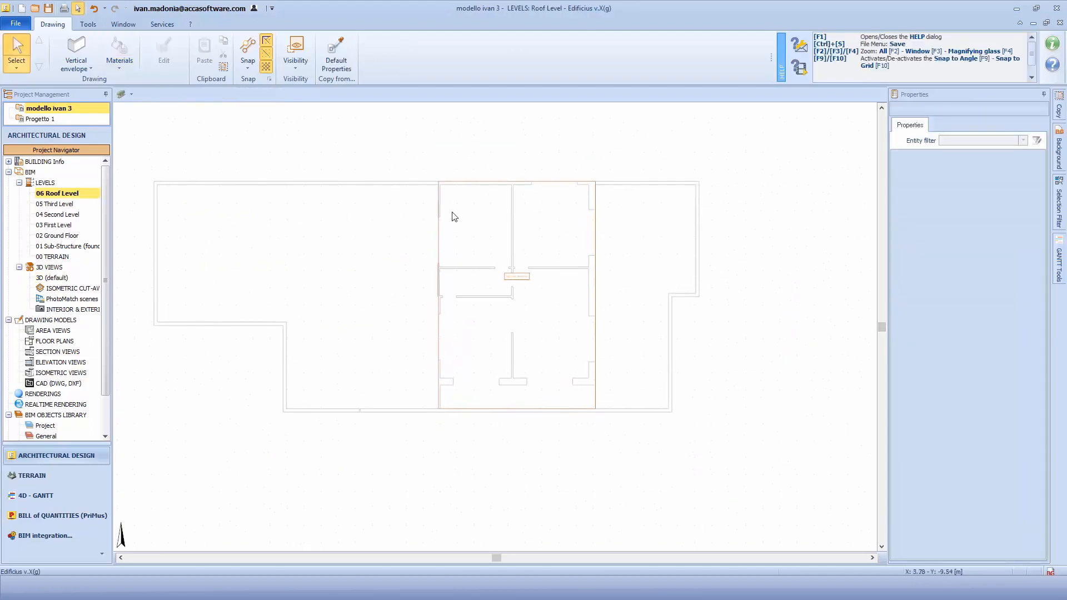
{"action": "left_click", "coordinate": [95, 69]}
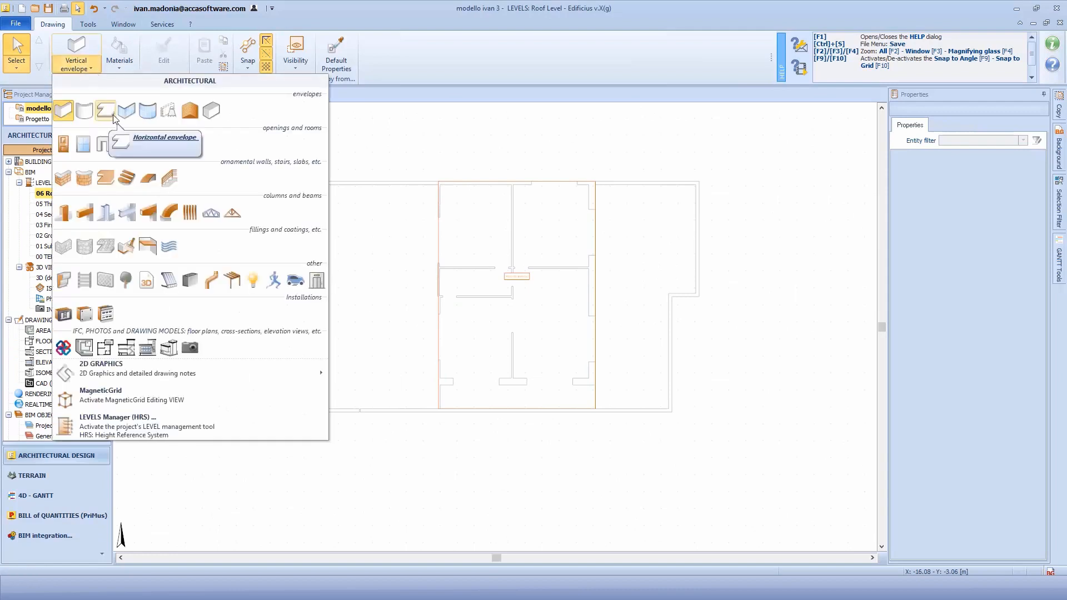
{"action": "left_click", "coordinate": [173, 115]}
{"action": "scroll", "coordinate": [534, 183], "scroll_direction": "up", "scroll_amount": 5}
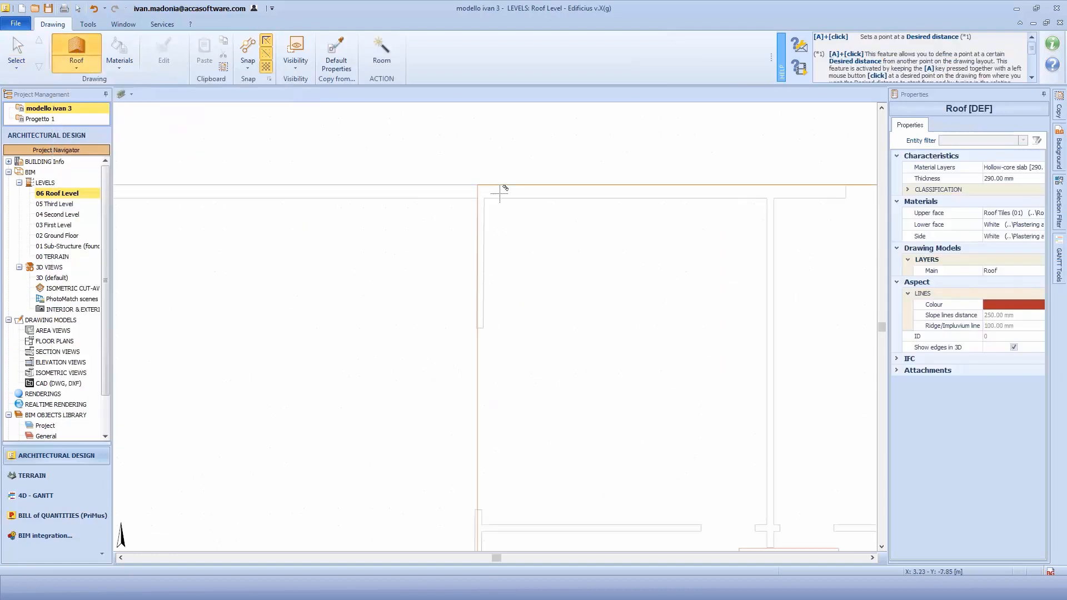
{"action": "left_click", "coordinate": [478, 185]}
{"action": "scroll", "coordinate": [725, 183], "scroll_direction": "down", "scroll_amount": 3}
{"action": "scroll", "coordinate": [683, 250], "scroll_direction": "up", "scroll_amount": 3}
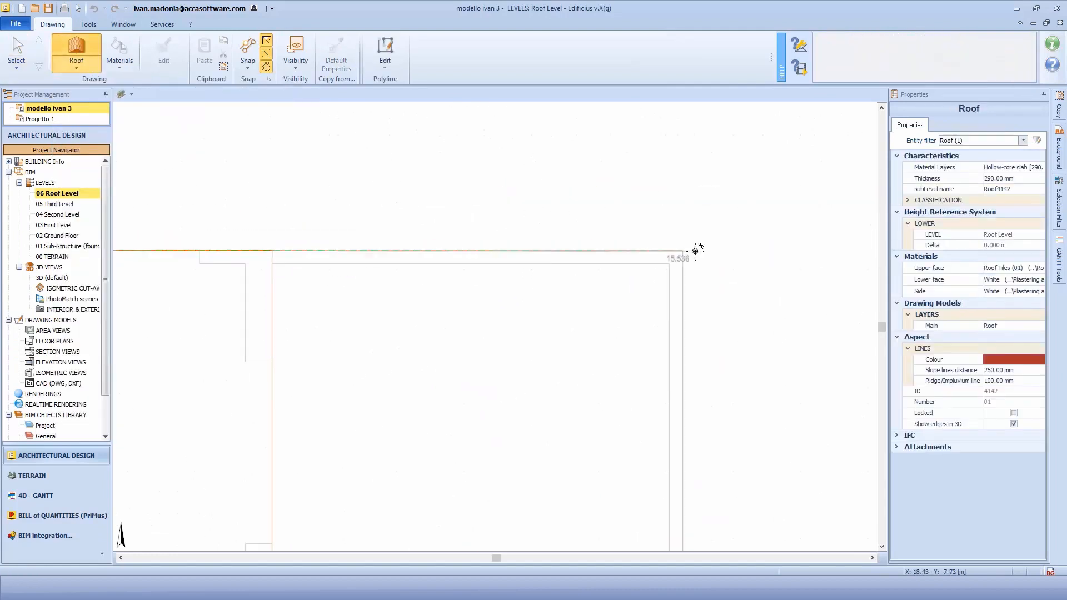
{"action": "left_click", "coordinate": [682, 250]}
Trace the remaining corners of the L-shaped roof contour along the outer walls and the block's edge, and finish the outline
{"action": "middle_click_drag", "start_coordinate": [679, 436], "coordinate": [665, 305]}
{"action": "middle_click_drag", "start_coordinate": [673, 545], "coordinate": [704, 159]}
{"action": "left_click", "coordinate": [704, 178]}
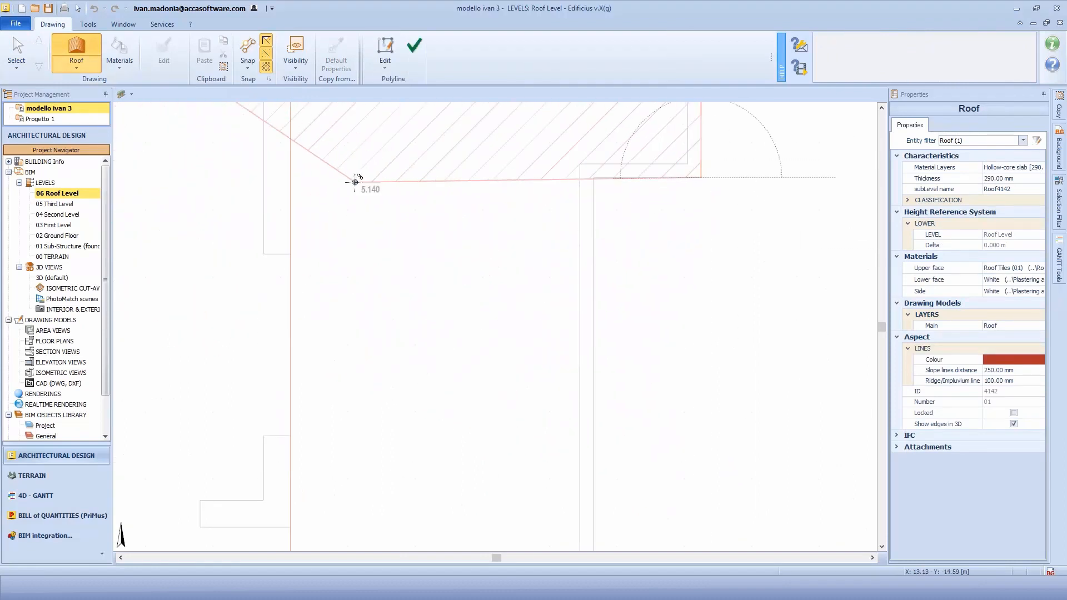
{"action": "left_click", "coordinate": [290, 177]}
{"action": "middle_click_drag", "start_coordinate": [334, 467], "coordinate": [468, 278]}
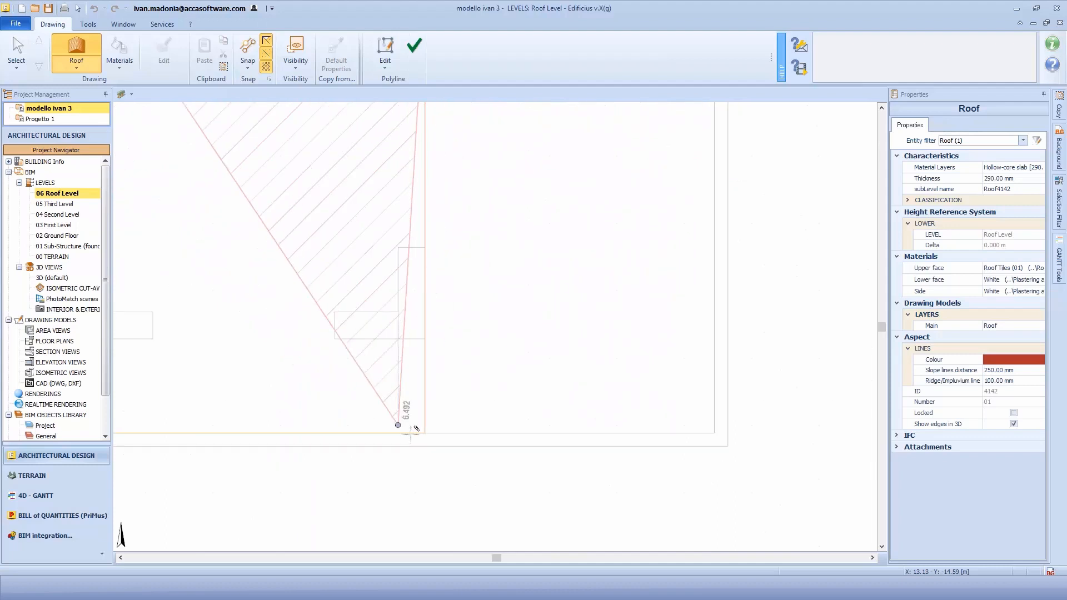
{"action": "left_click", "coordinate": [425, 446]}
{"action": "middle_click_drag", "start_coordinate": [334, 438], "coordinate": [853, 404]}
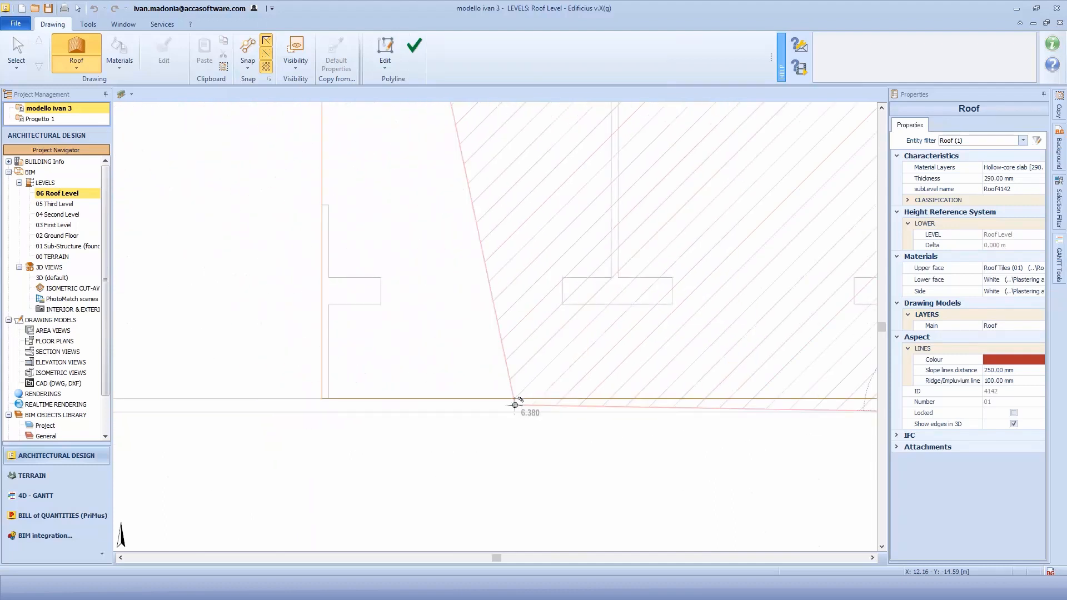
{"action": "left_click", "coordinate": [322, 412]}
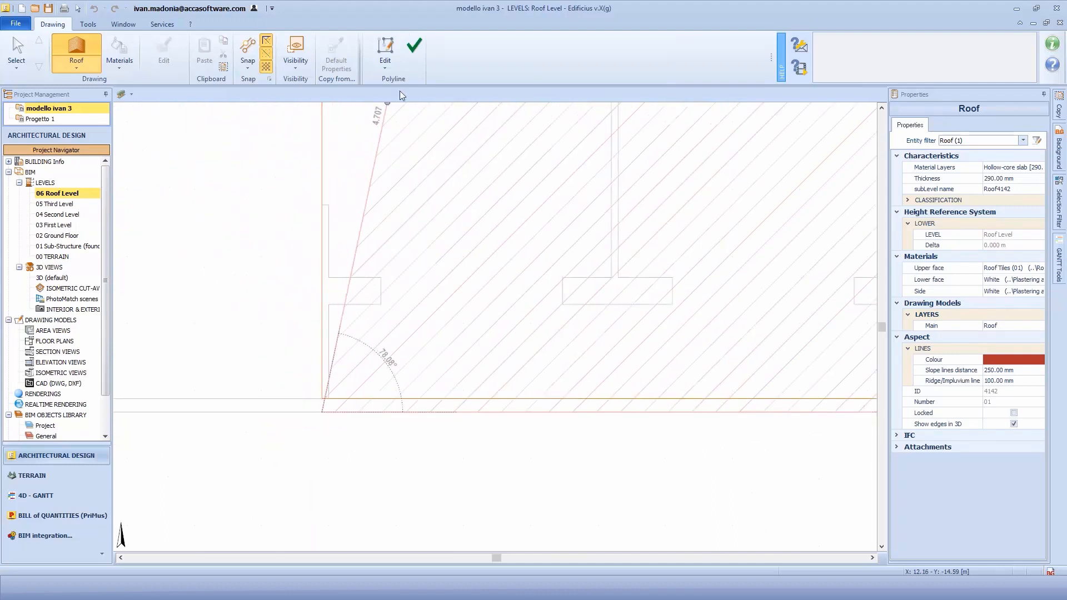
{"action": "left_click", "coordinate": [414, 47]}
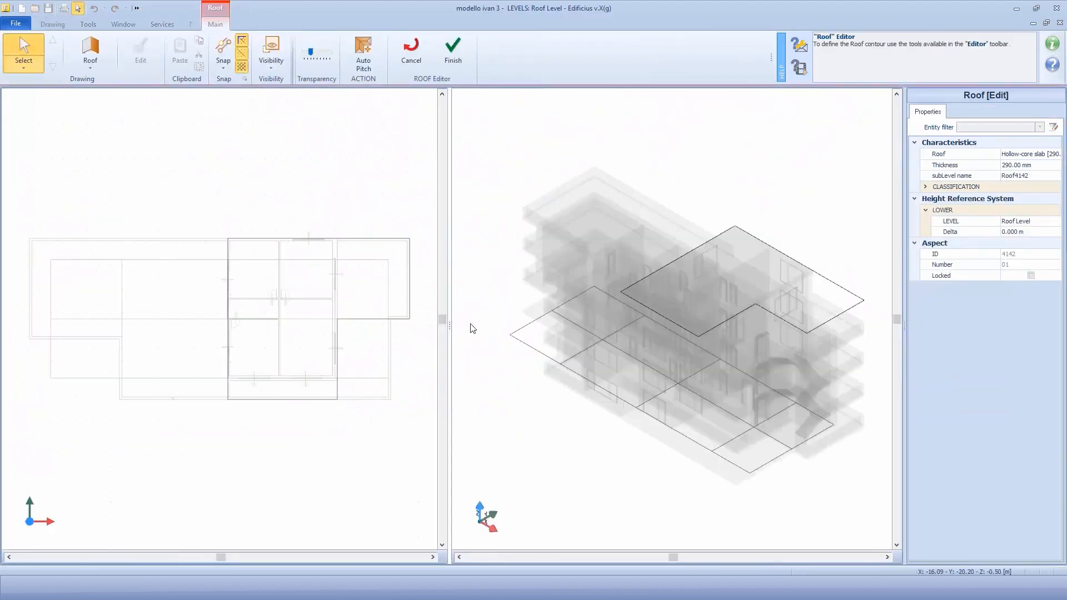
Offset the roof contour outward by 1 m on all sides
{"action": "left_click", "coordinate": [238, 240]}
{"action": "left_click", "coordinate": [504, 53]}
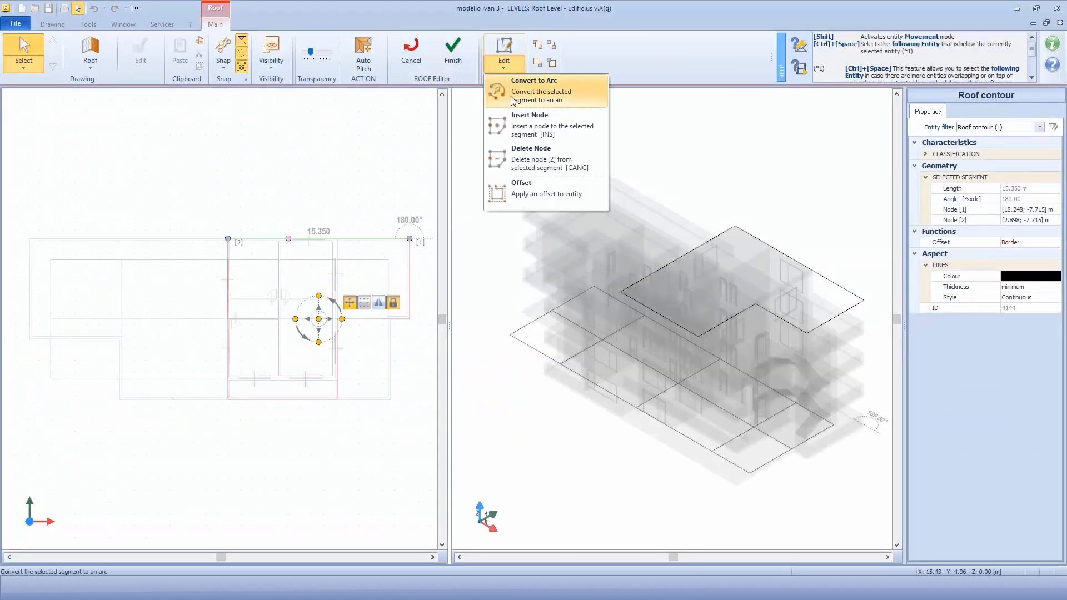
{"action": "left_click", "coordinate": [514, 181]}
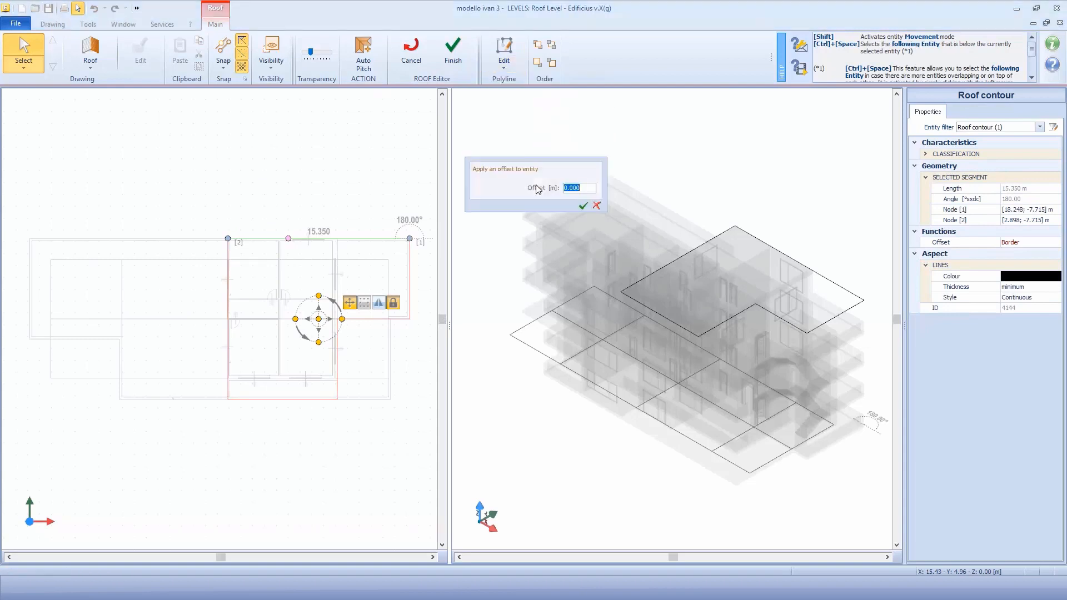
{"action": "type", "text": "1"}
{"action": "key", "text": "Return"}
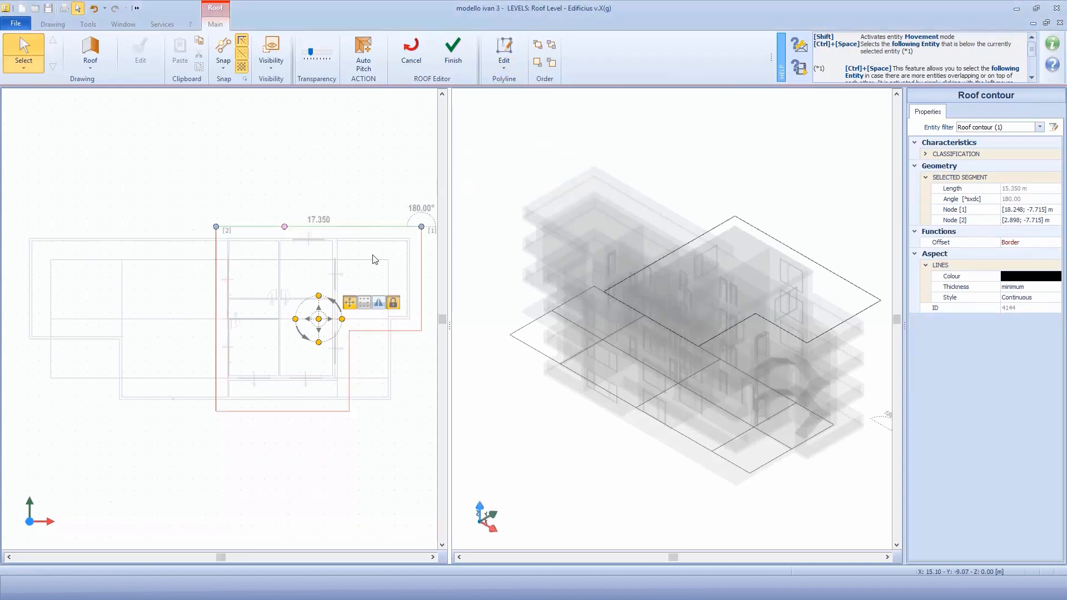
Generate the roof slopes automatically with a 35% inclination
{"action": "left_click", "coordinate": [363, 53]}
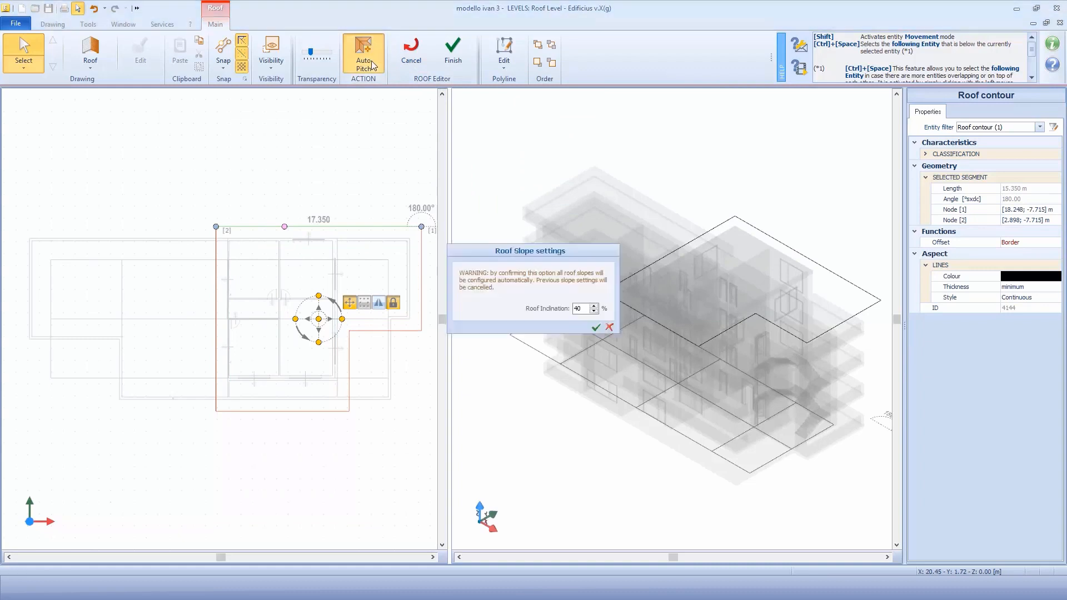
{"action": "double_click", "coordinate": [579, 308]}
{"action": "type", "text": "35"}
{"action": "key", "text": "Return"}
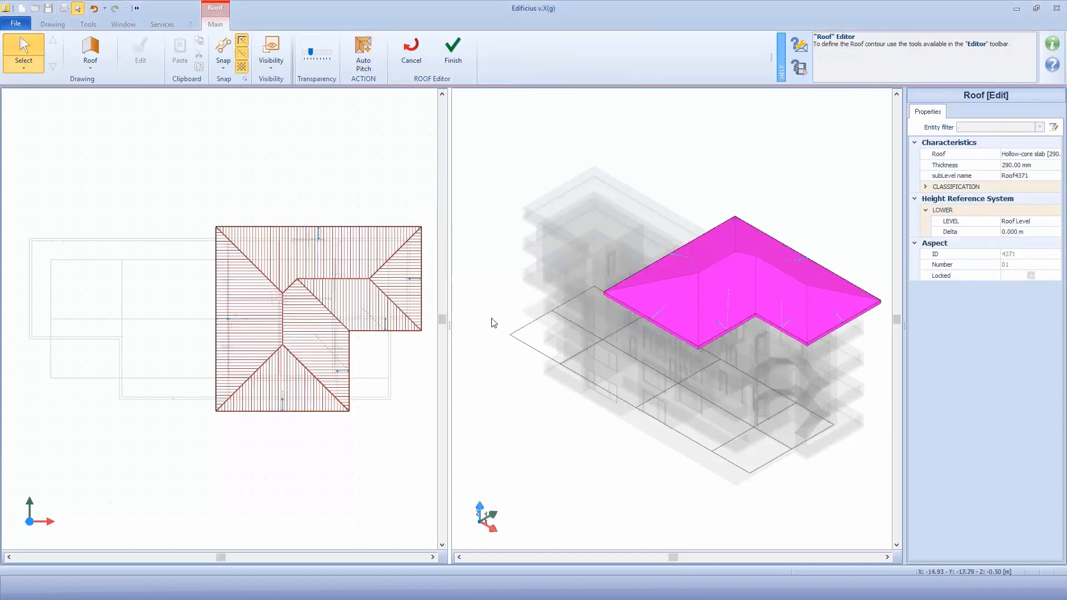